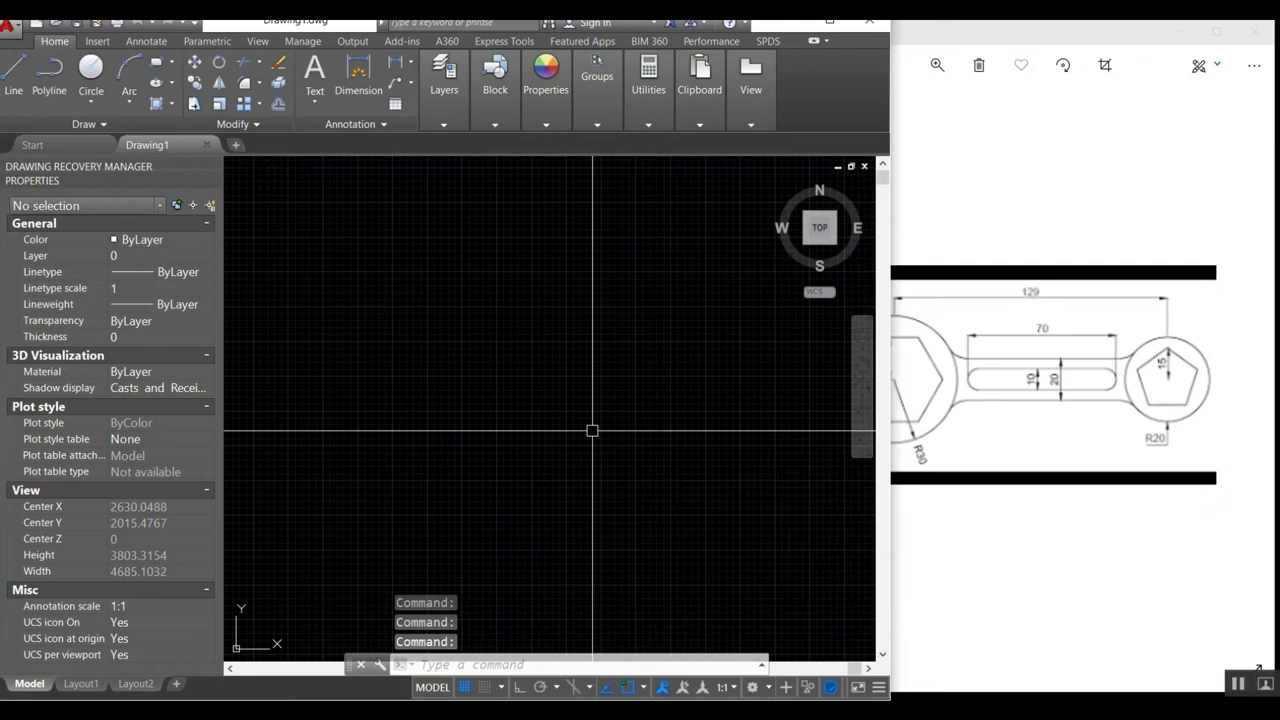
Step: Narrow the Photos window showing download.png and zoom in on the wrench reference image
{"action": "left_click", "coordinate": [1010, 171]}
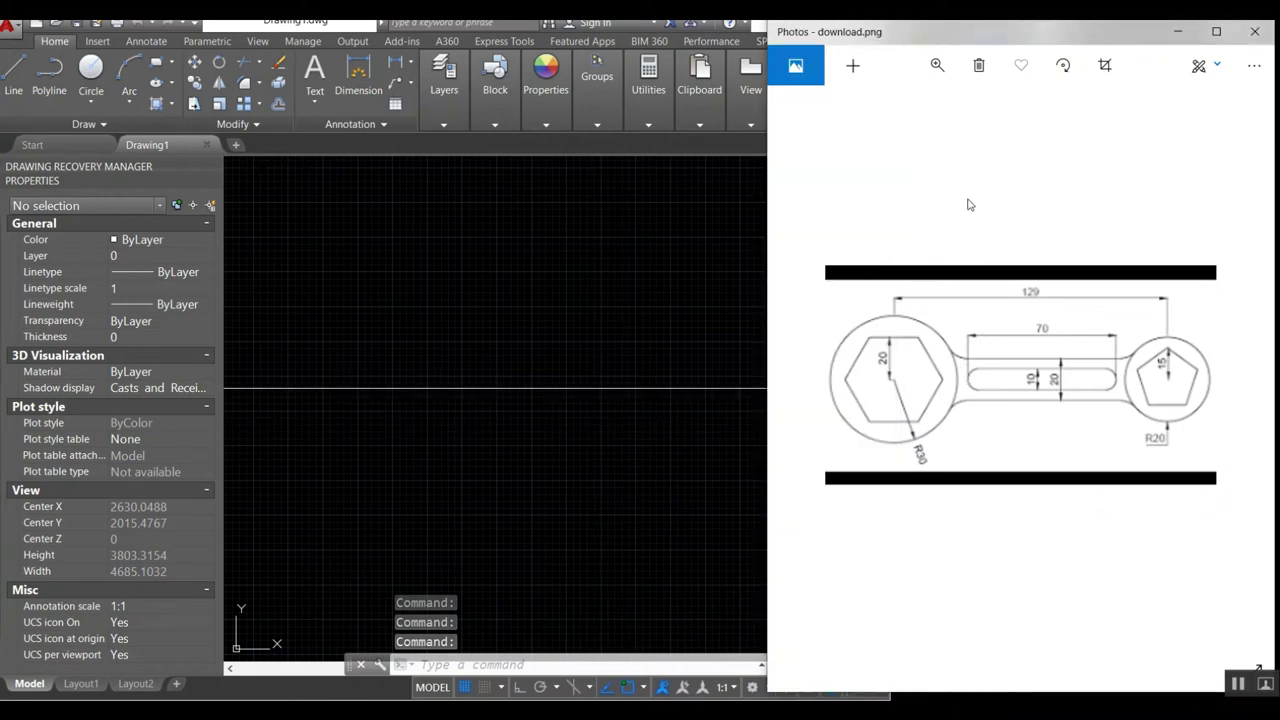
{"action": "left_click_drag", "start_coordinate": [768, 247], "coordinate": [855, 241]}
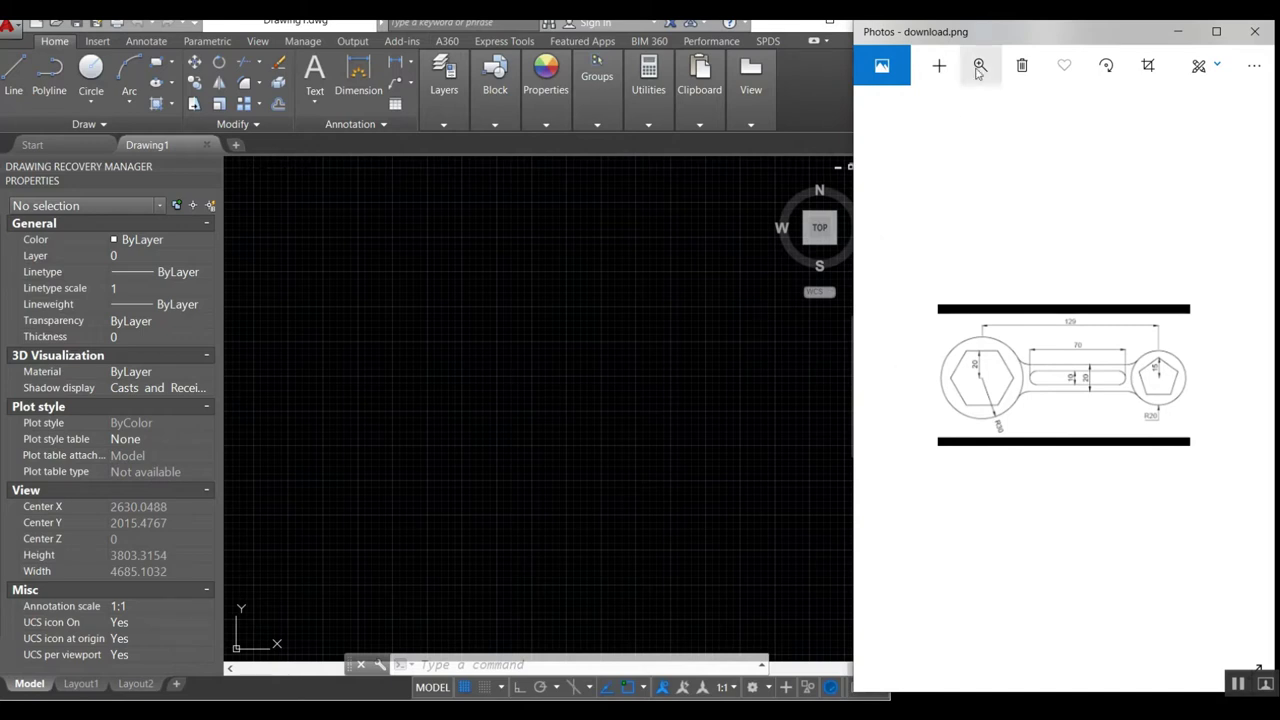
{"action": "left_click_drag", "start_coordinate": [908, 104], "coordinate": [921, 104]}
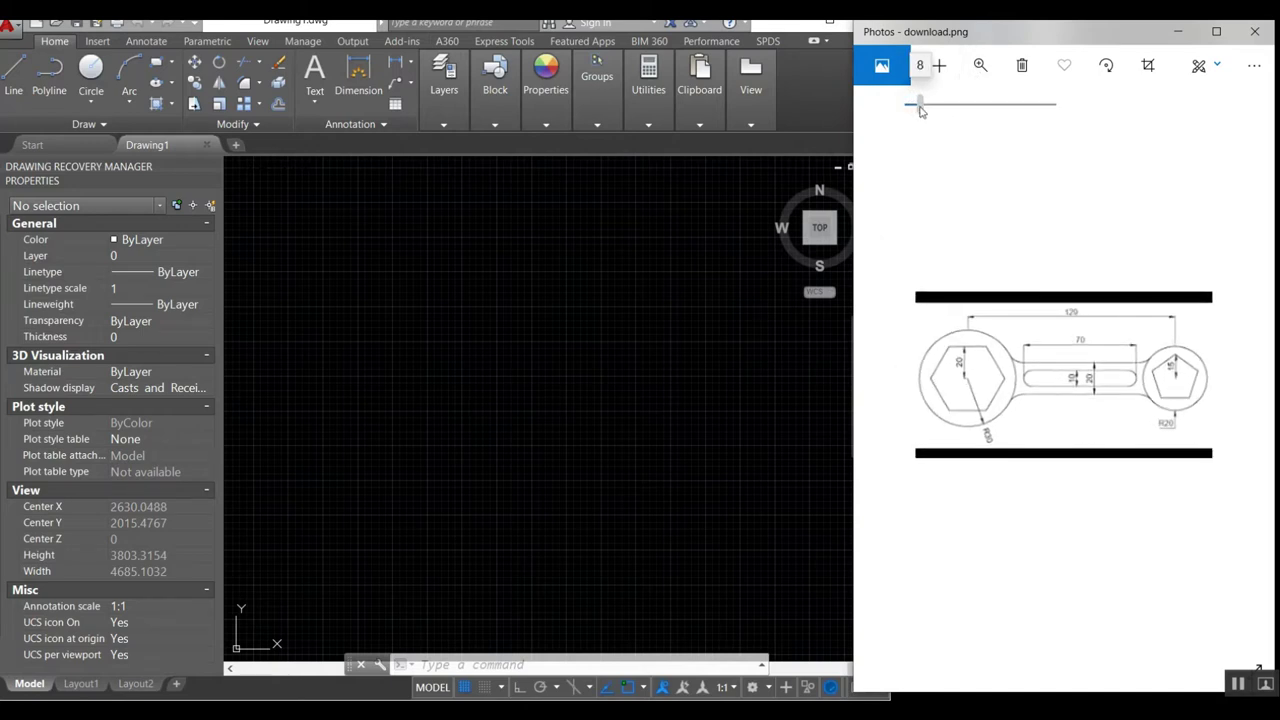
{"action": "left_click", "coordinate": [735, 355]}
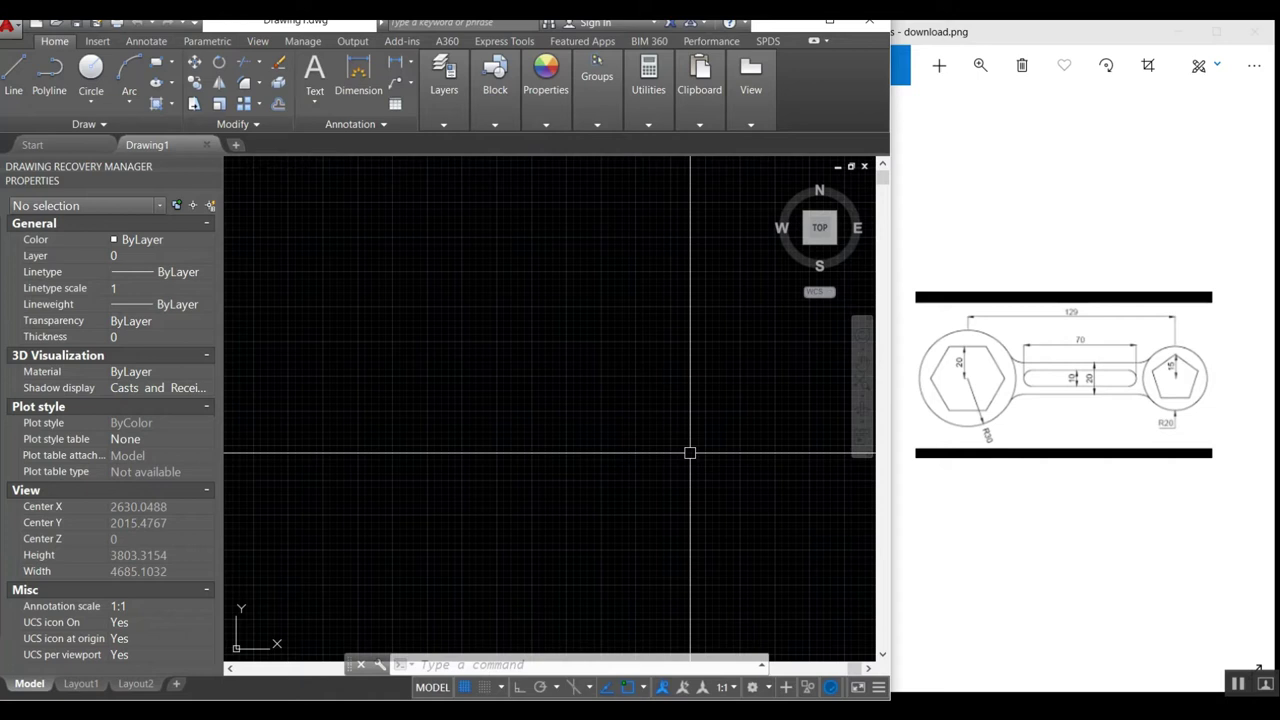
{"action": "type", "text": "units"}
Step: In Drawing Units, set length precision to 0 and keep Millimeters as the insertion scale
{"action": "key", "text": "Return"}
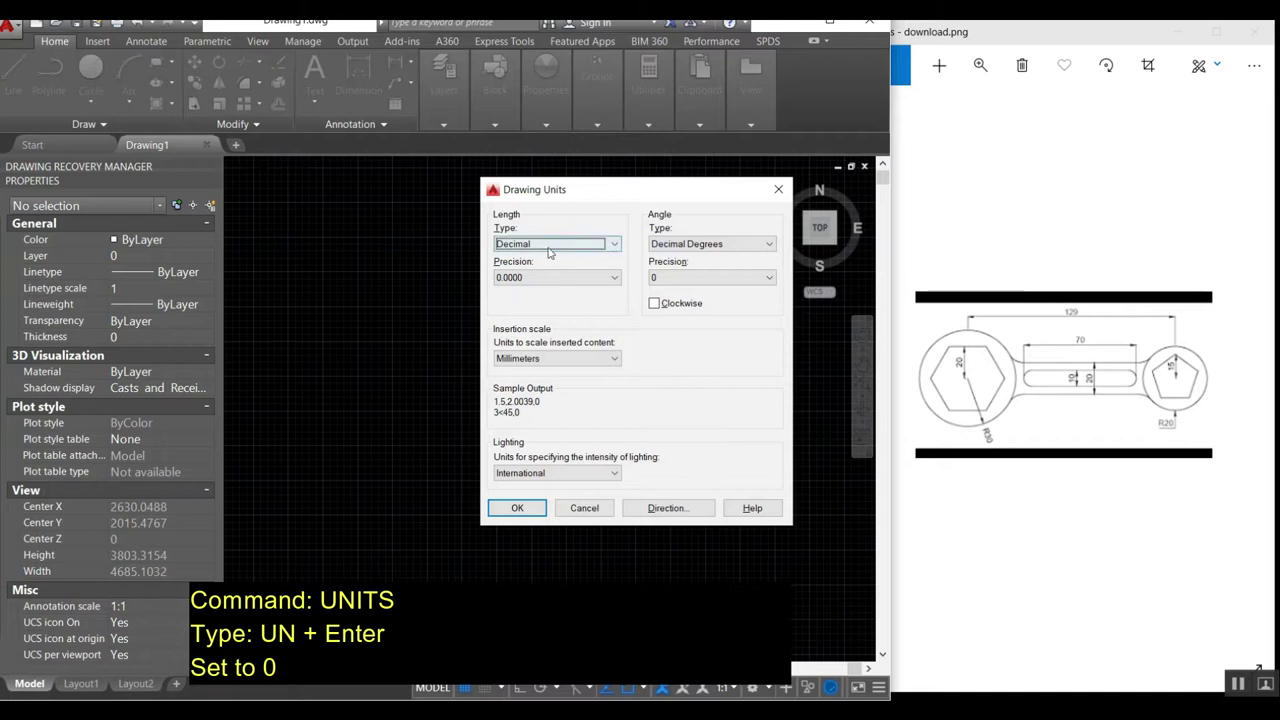
{"action": "left_click", "coordinate": [546, 278]}
{"action": "left_click", "coordinate": [562, 288]}
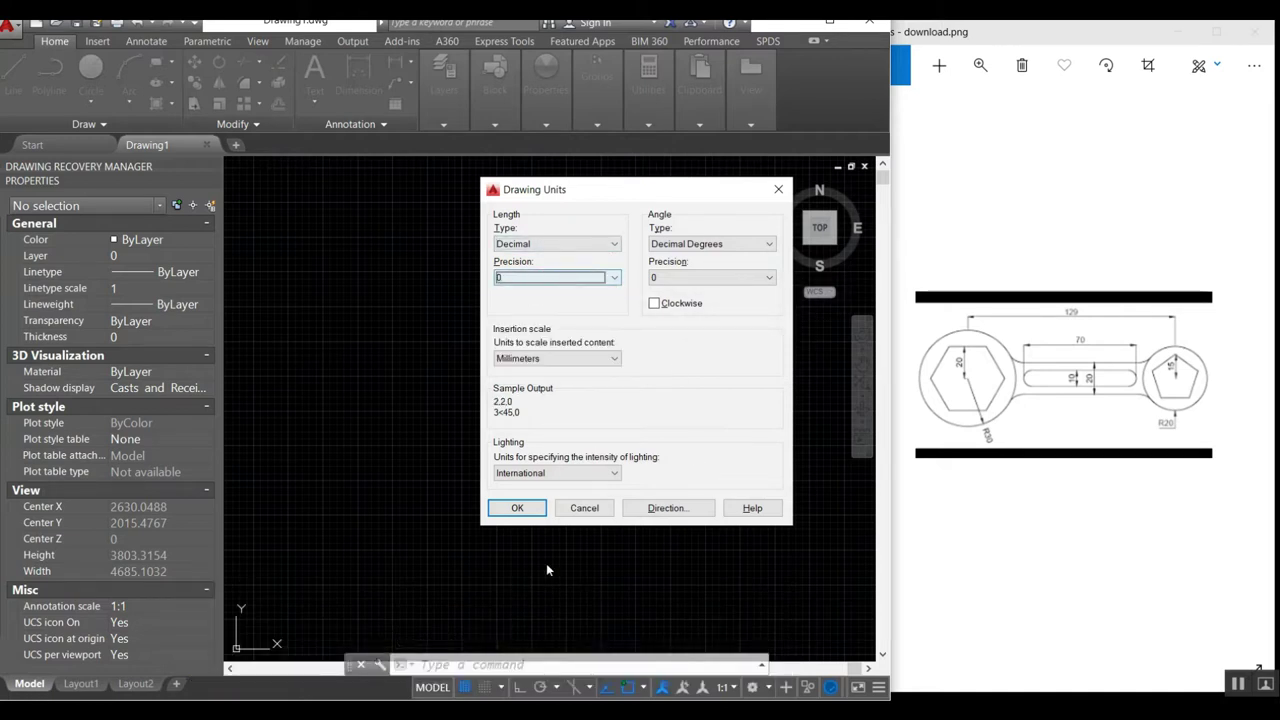
{"action": "left_click", "coordinate": [552, 359]}
{"action": "left_click", "coordinate": [530, 366]}
{"action": "left_click", "coordinate": [515, 509]}
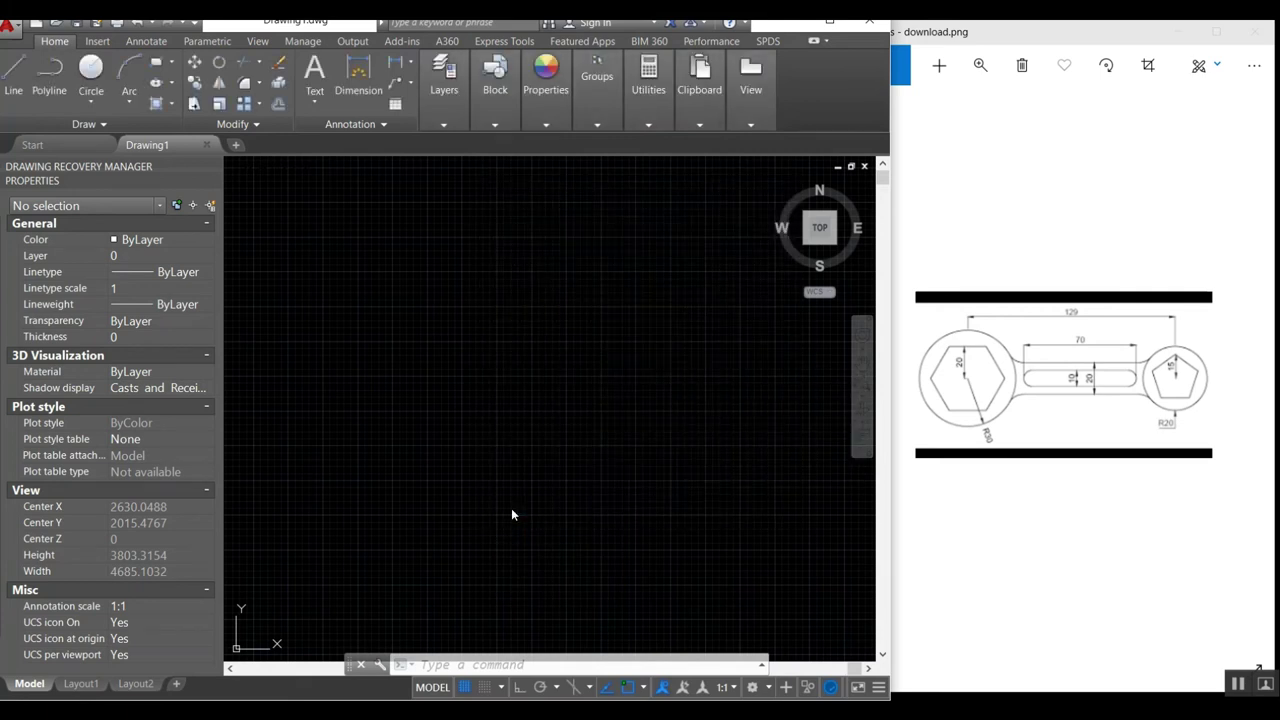
{"action": "type", "text": "c"}
{"action": "key", "text": "Return"}
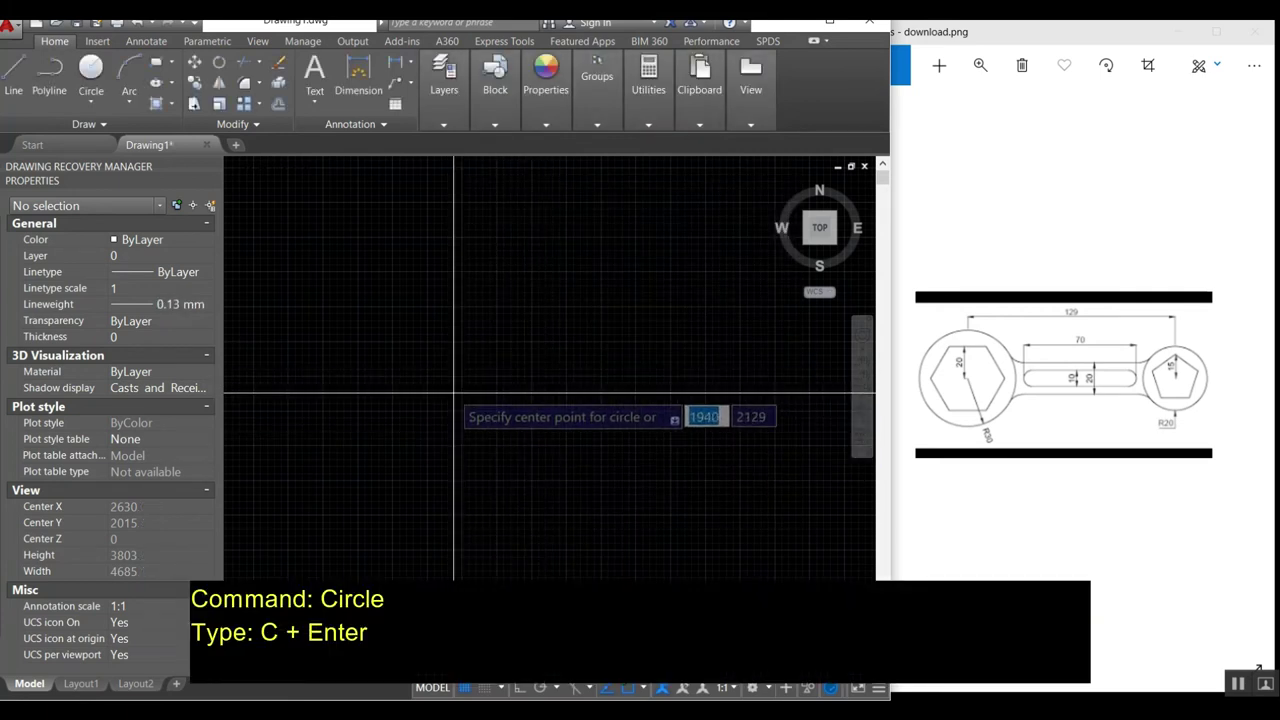
Step: Draw a radius-30 circle and zoom extents to centre it in view
{"action": "left_click", "coordinate": [453, 411]}
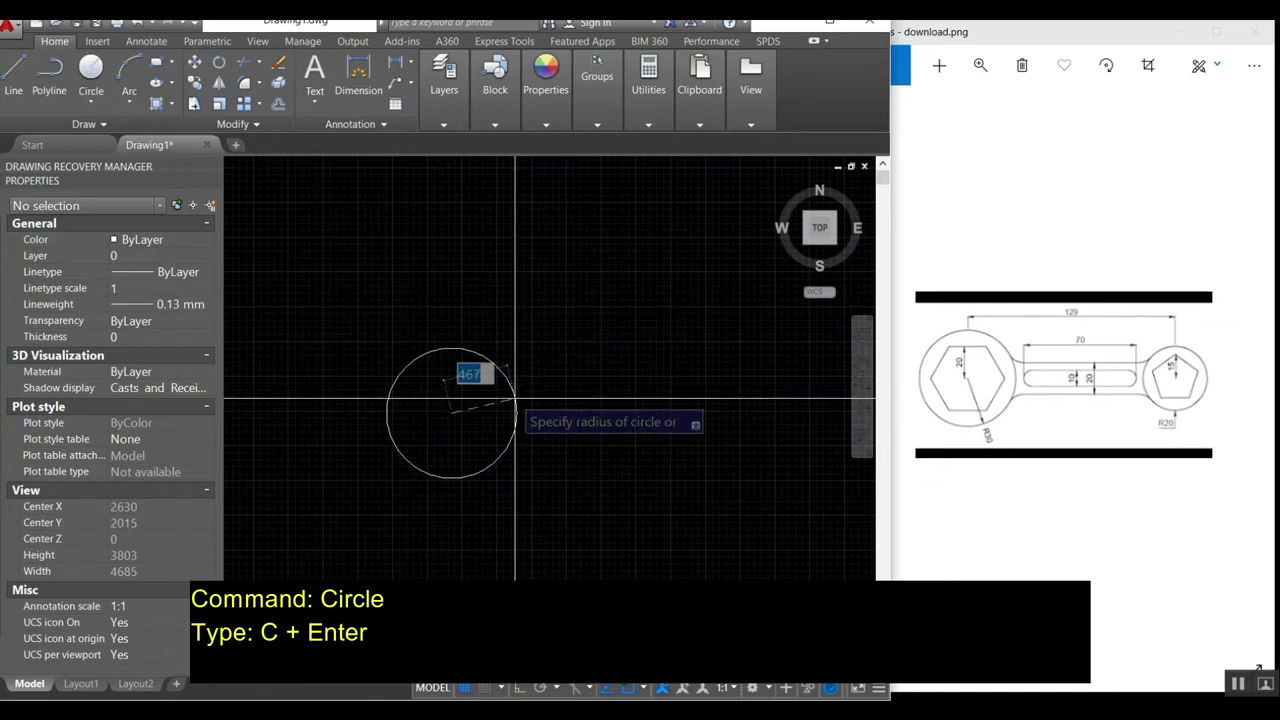
{"action": "key", "text": "Return"}
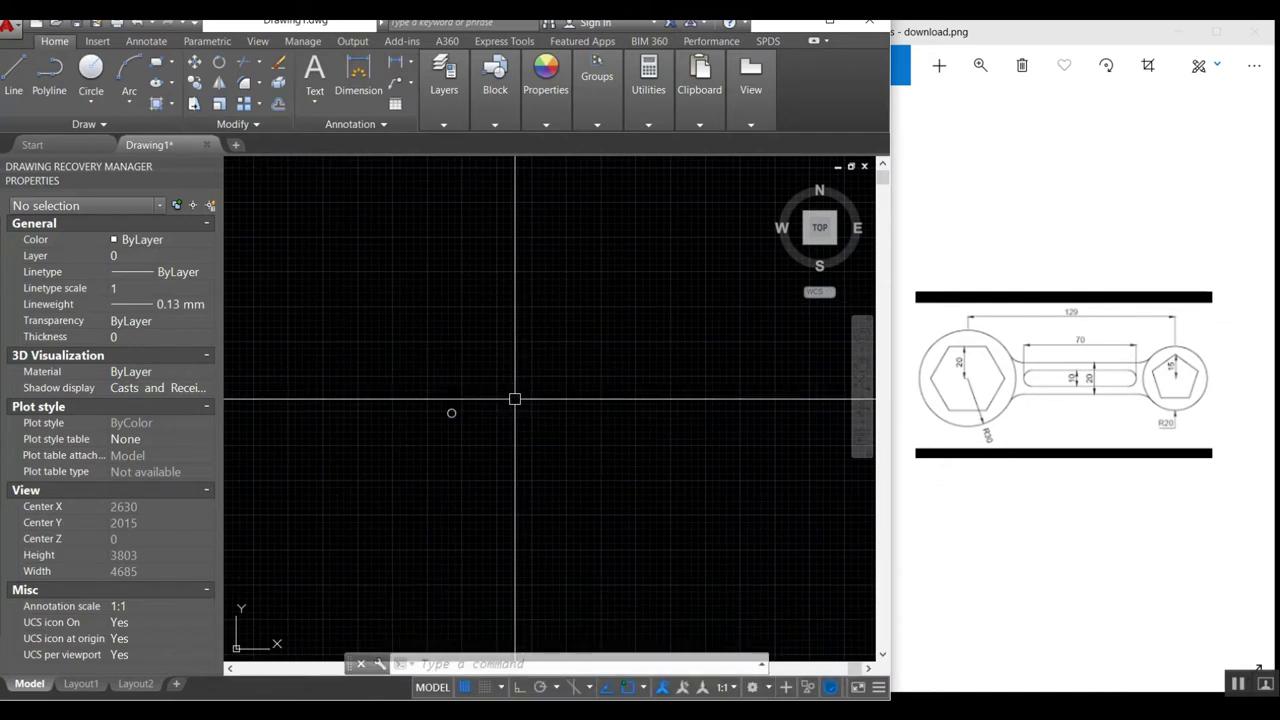
{"action": "type", "text": "z"}
{"action": "key", "text": "Return"}
{"action": "type", "text": "e"}
{"action": "key", "text": "Return"}
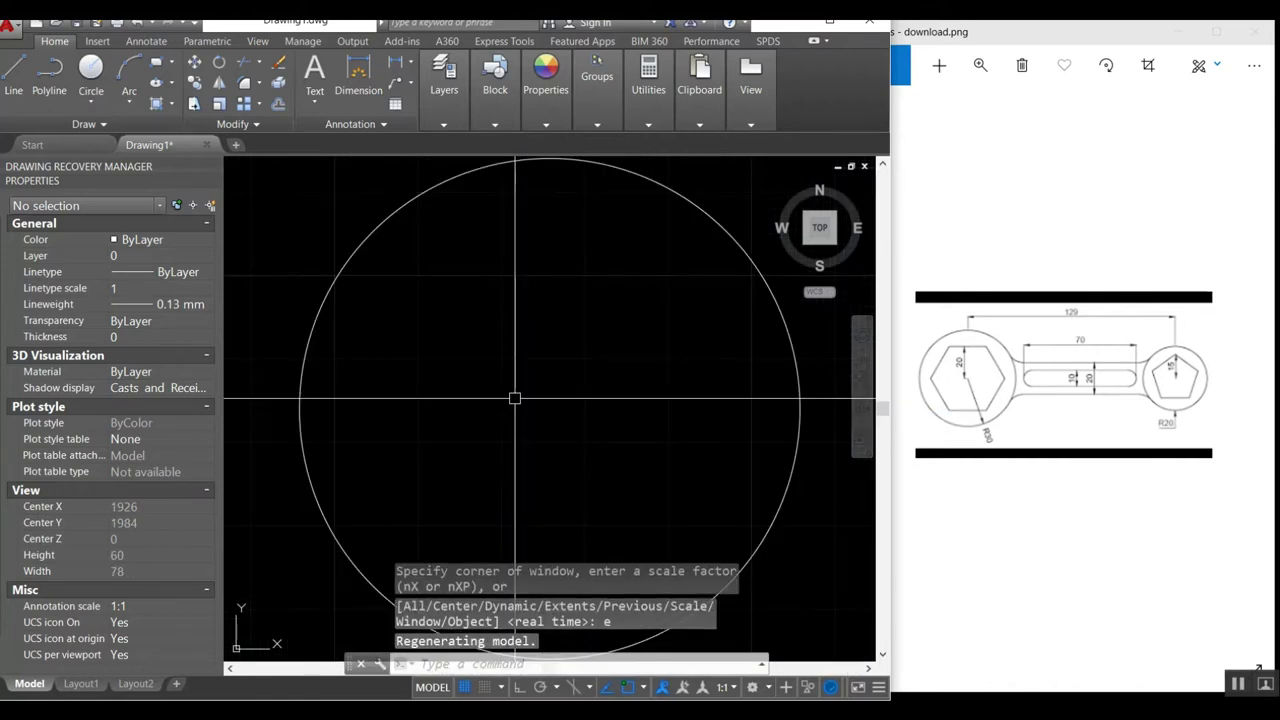
{"action": "scroll", "coordinate": [400, 360], "scroll_direction": "down", "scroll_amount": 2}
{"action": "middle_click_drag", "start_coordinate": [440, 355], "coordinate": [345, 365]}
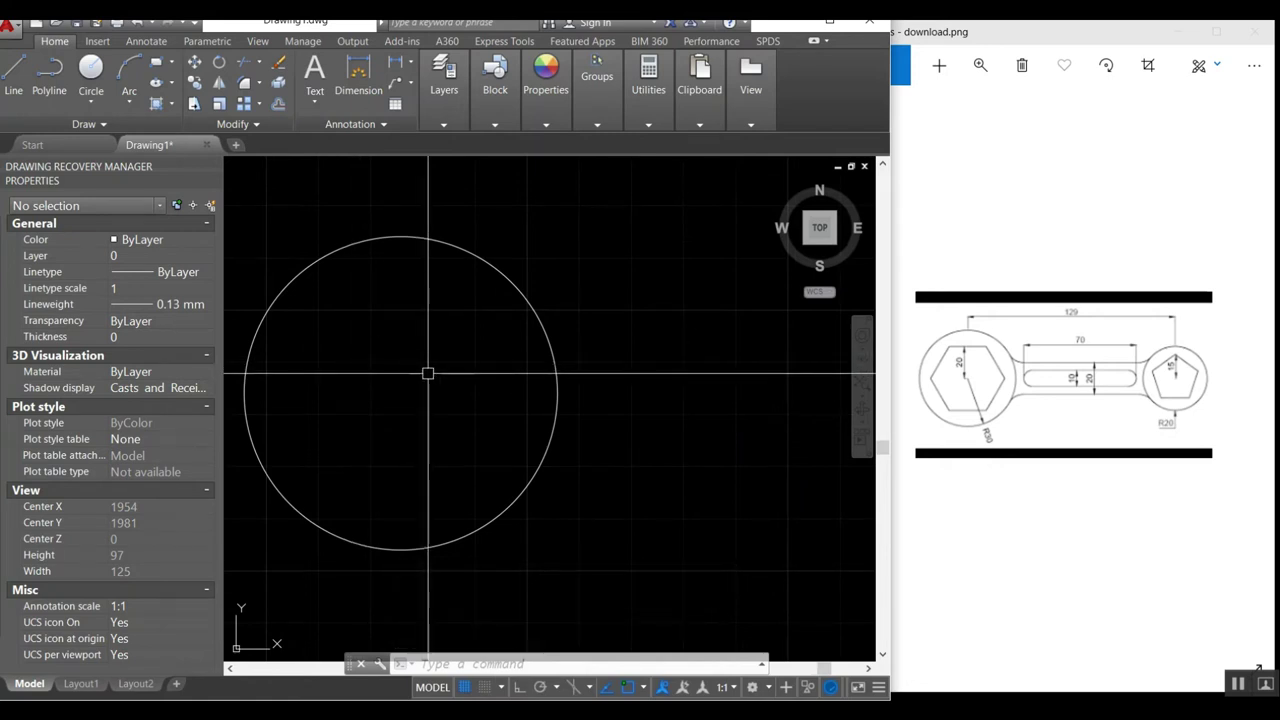
Step: Draw a 129-long horizontal line from the R30 circle's centre with Ortho on
{"action": "type", "text": "c"}
{"action": "key", "text": "Return"}
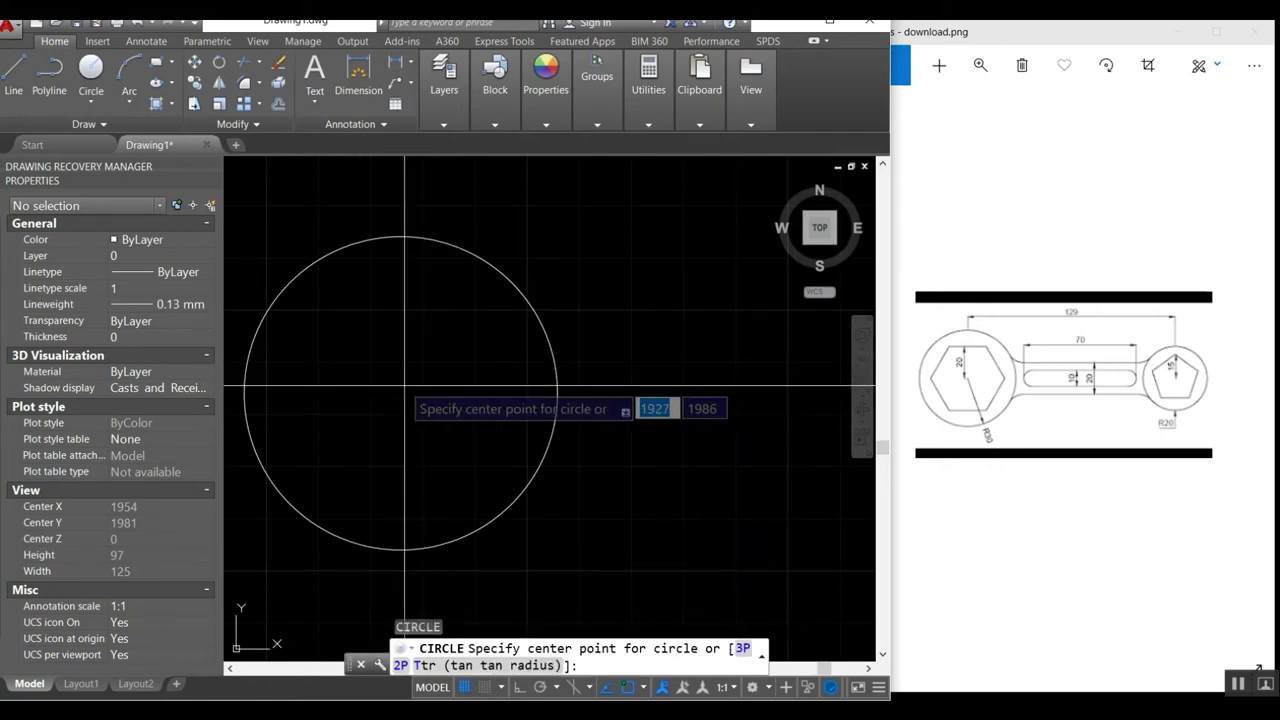
{"action": "key", "text": "Escape"}
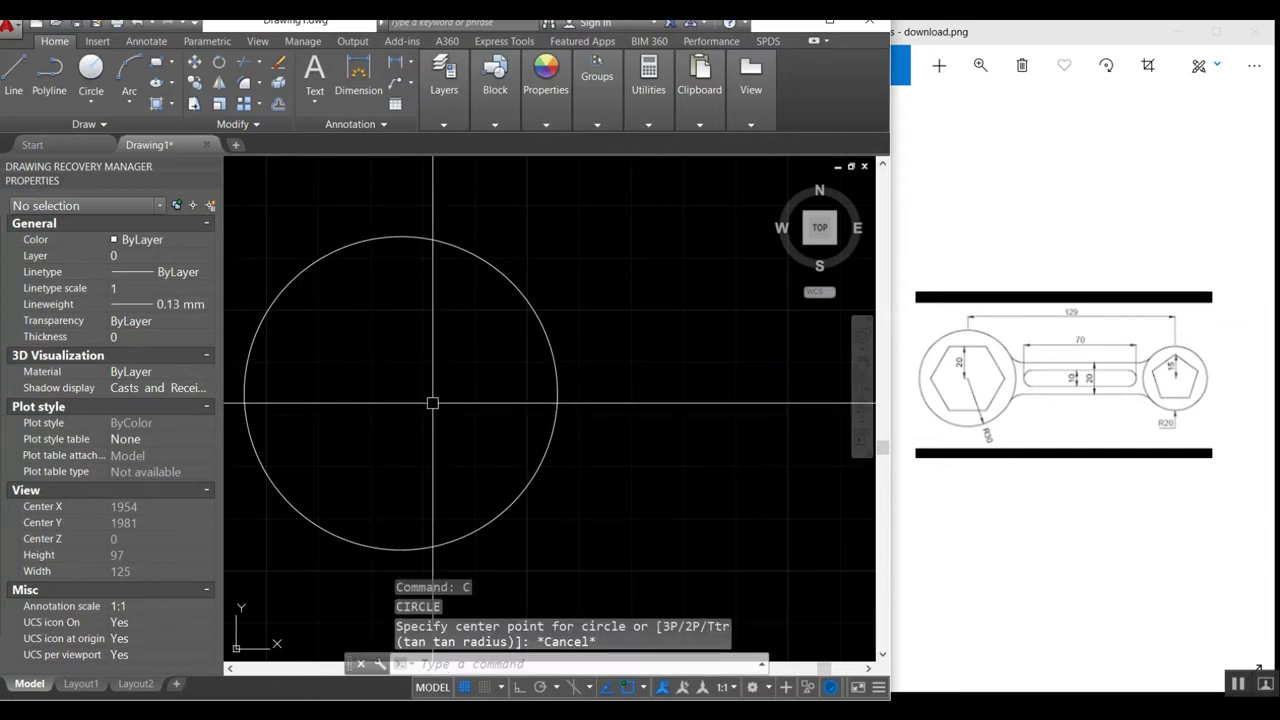
{"action": "type", "text": "l"}
{"action": "key", "text": "Return"}
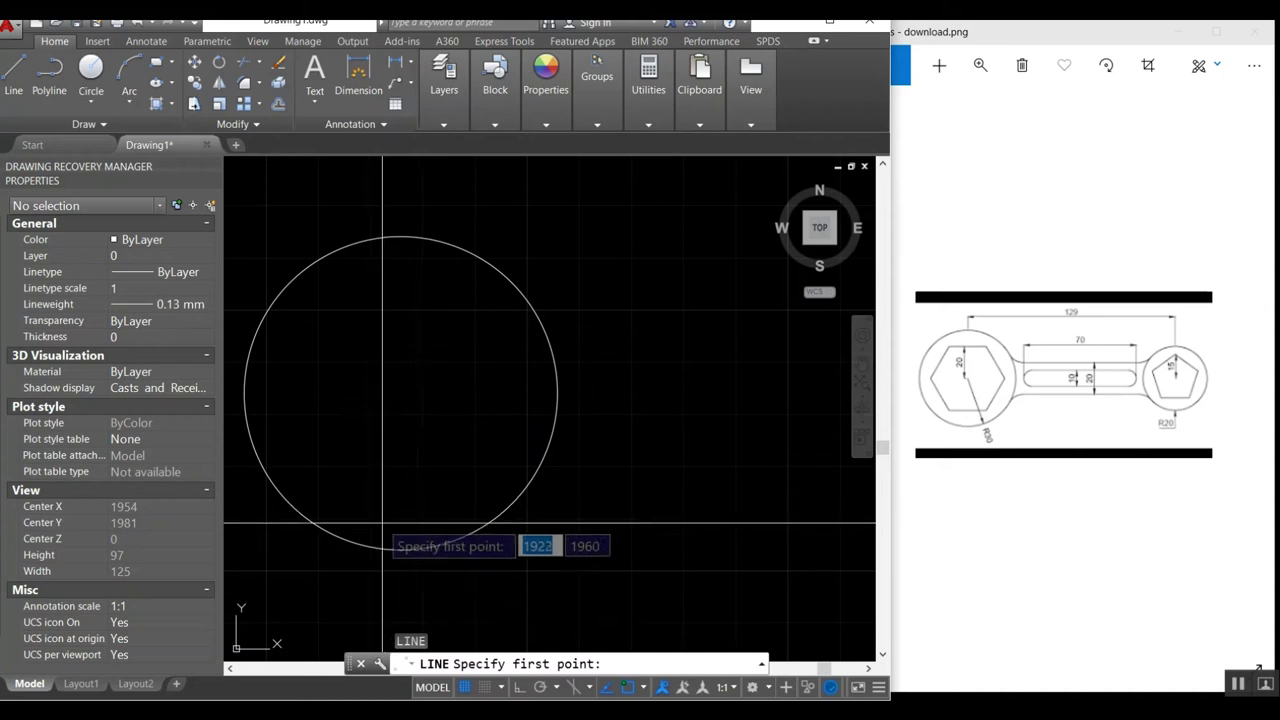
{"action": "left_click", "coordinate": [400, 392]}
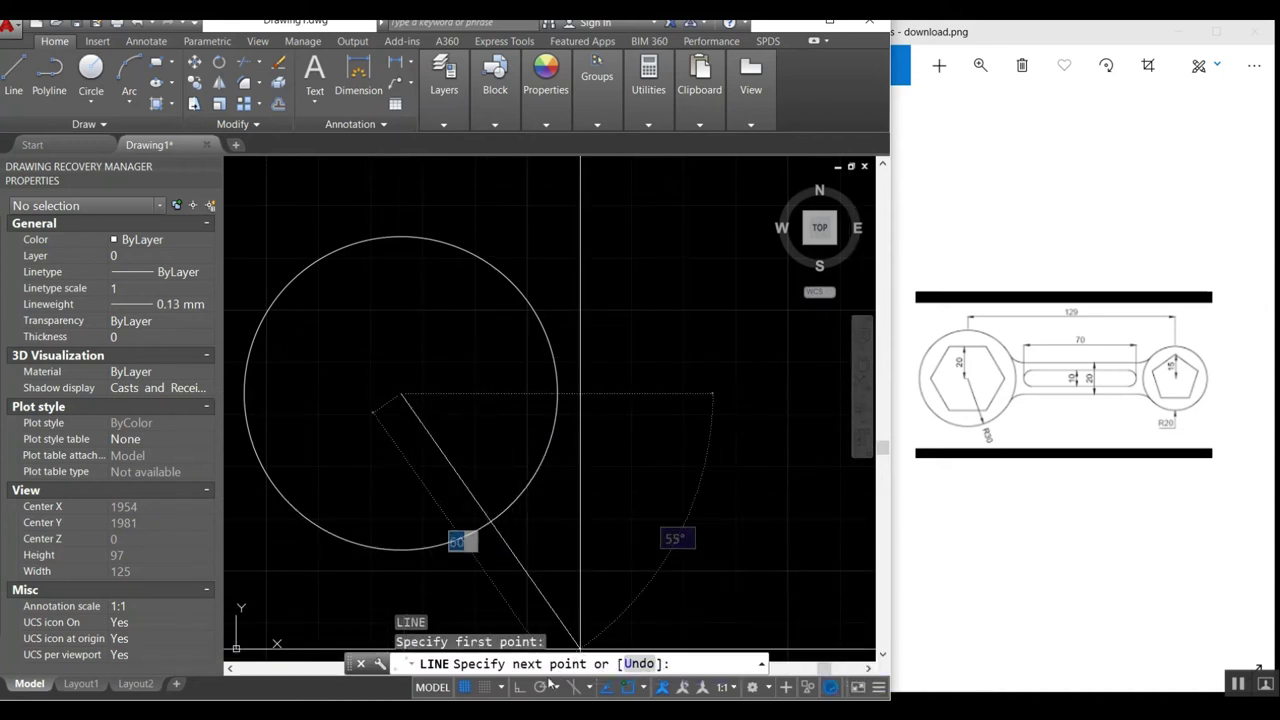
{"action": "left_click", "coordinate": [518, 688]}
{"action": "type", "text": "129"}
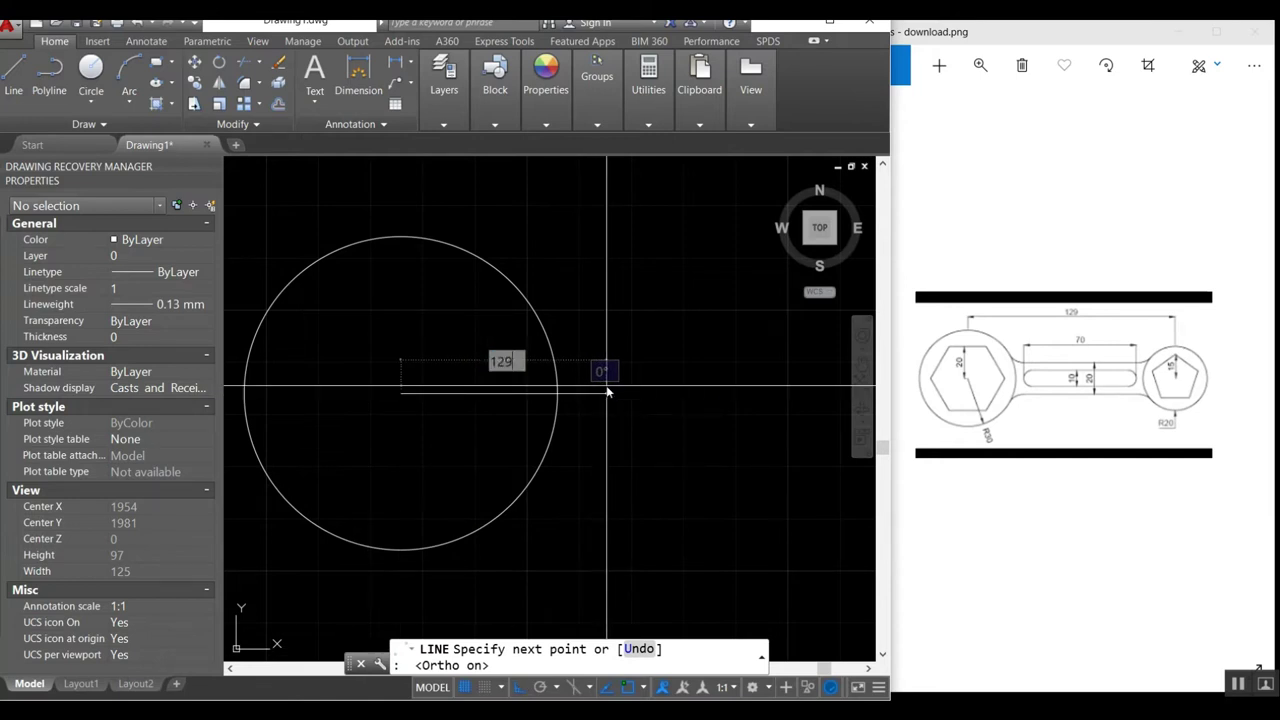
{"action": "key", "text": "Return"}
{"action": "type", "text": "z"}
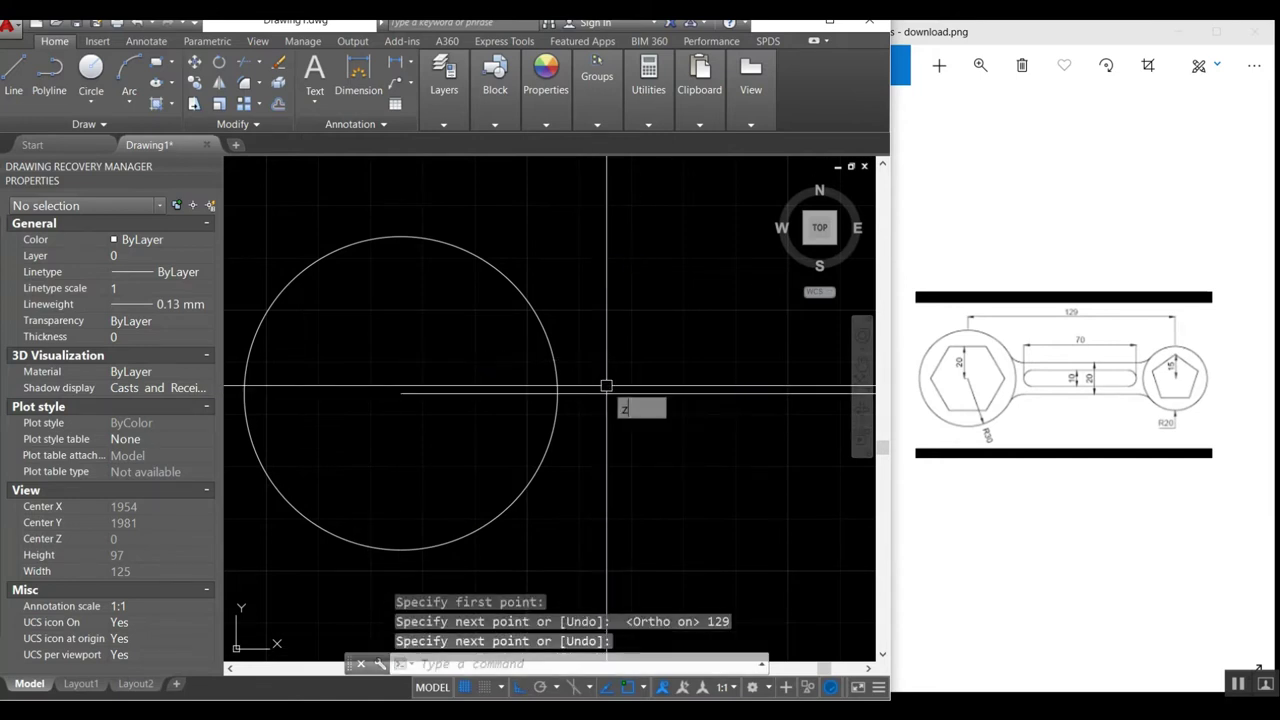
{"action": "key", "text": "Return"}
{"action": "type", "text": "e"}
{"action": "key", "text": "Return"}
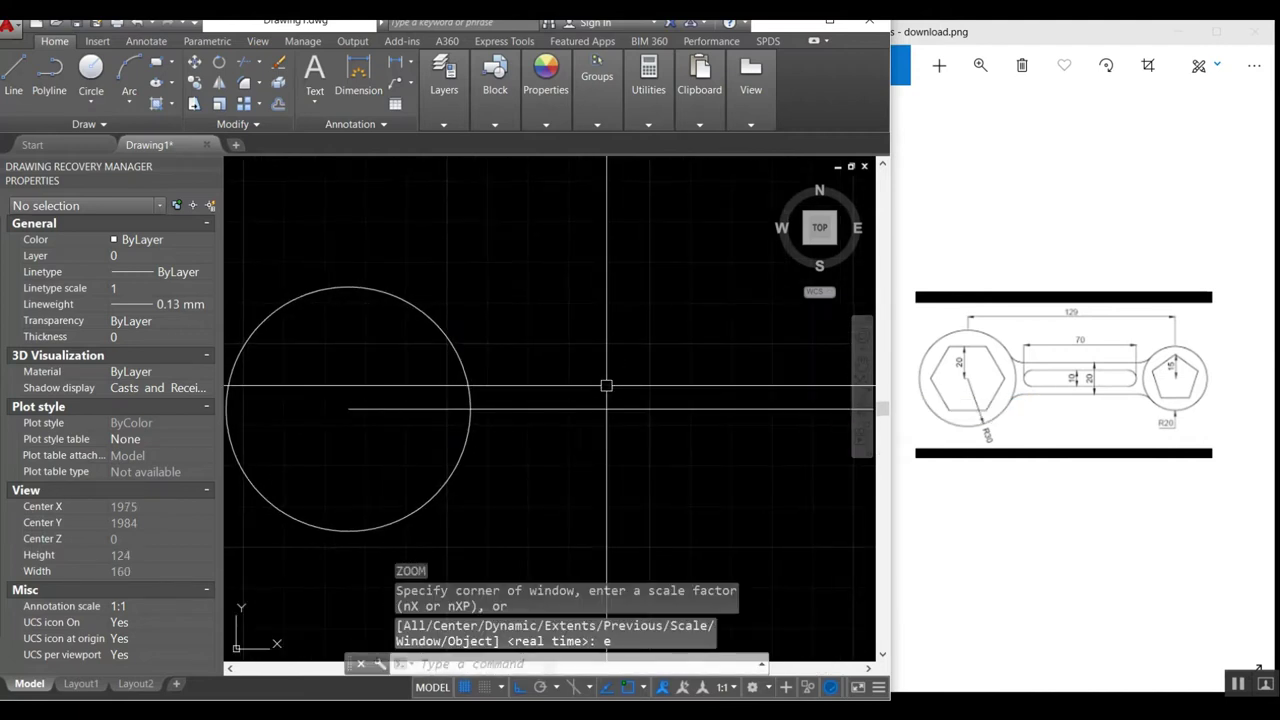
{"action": "scroll", "coordinate": [606, 385], "scroll_direction": "down", "scroll_amount": 2}
{"action": "scroll", "coordinate": [577, 417], "scroll_direction": "down", "scroll_amount": 1}
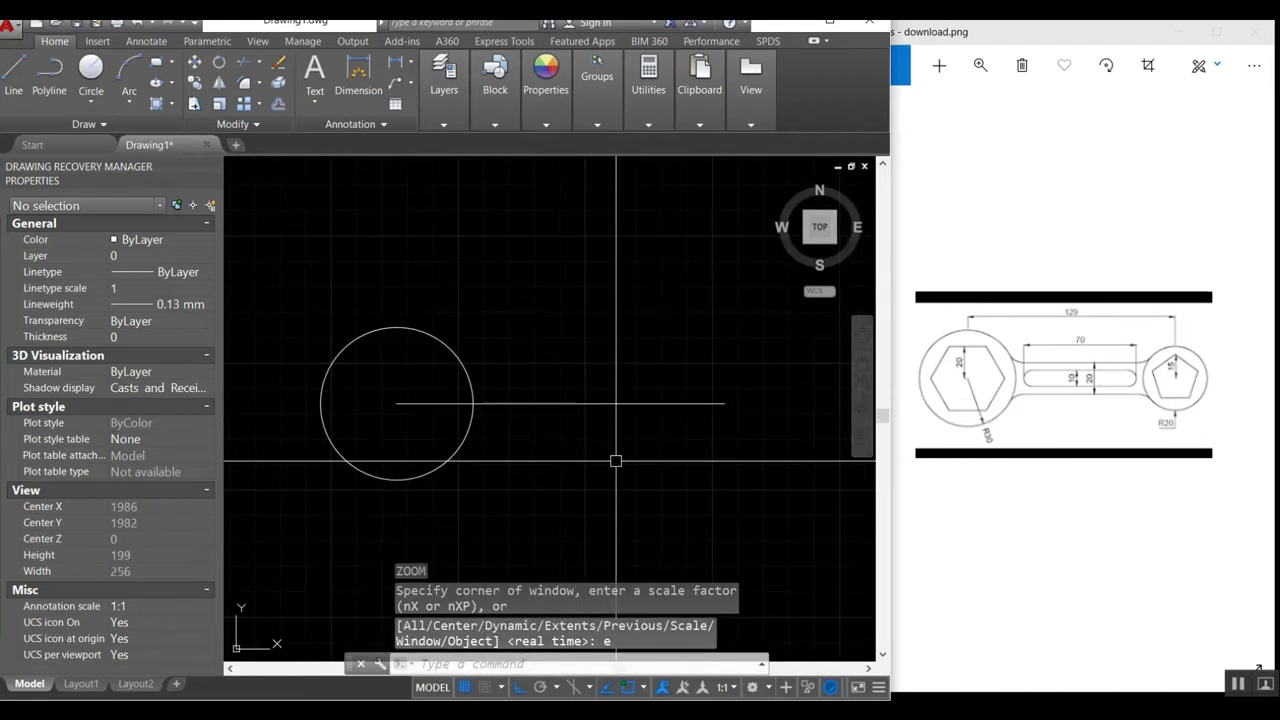
Step: Draw a radius-20 circle centred on the line's right endpoint
{"action": "type", "text": "c"}
{"action": "key", "text": "Return"}
{"action": "left_click", "coordinate": [724, 404]}
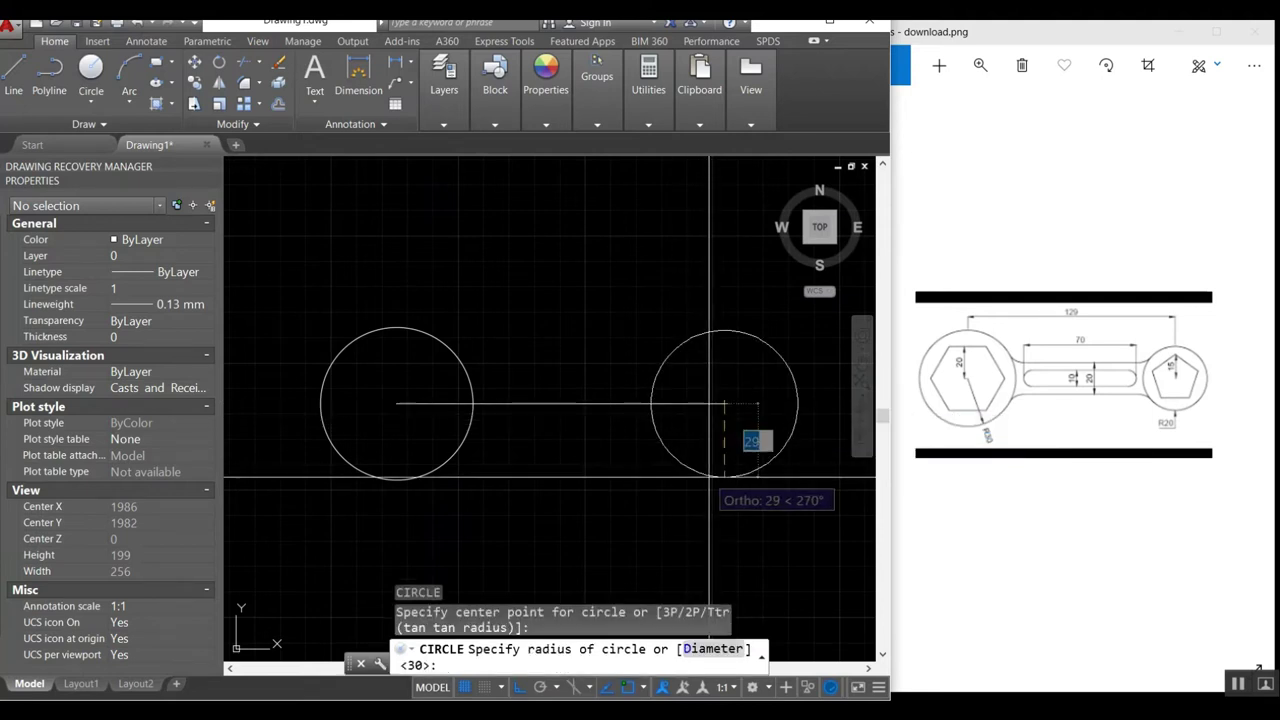
{"action": "key", "text": "Return"}
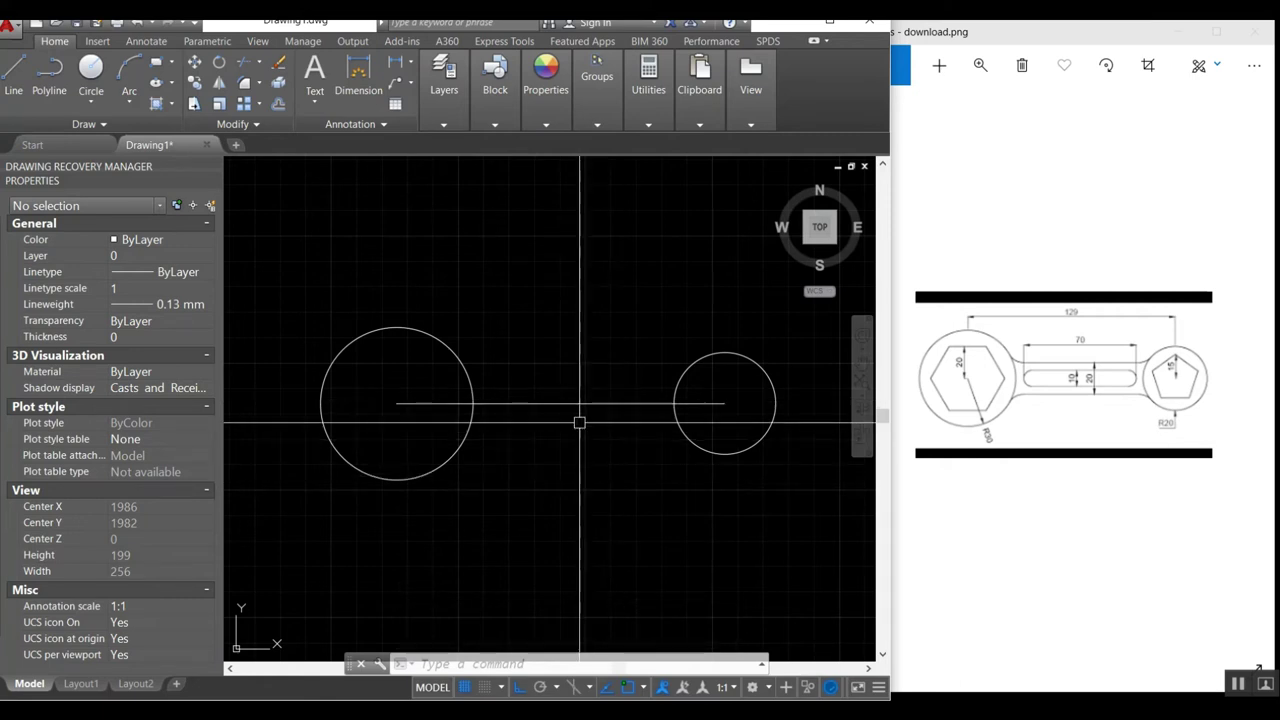
{"action": "type", "text": "o"}
{"action": "key", "text": "Return"}
{"action": "type", "text": "10"}
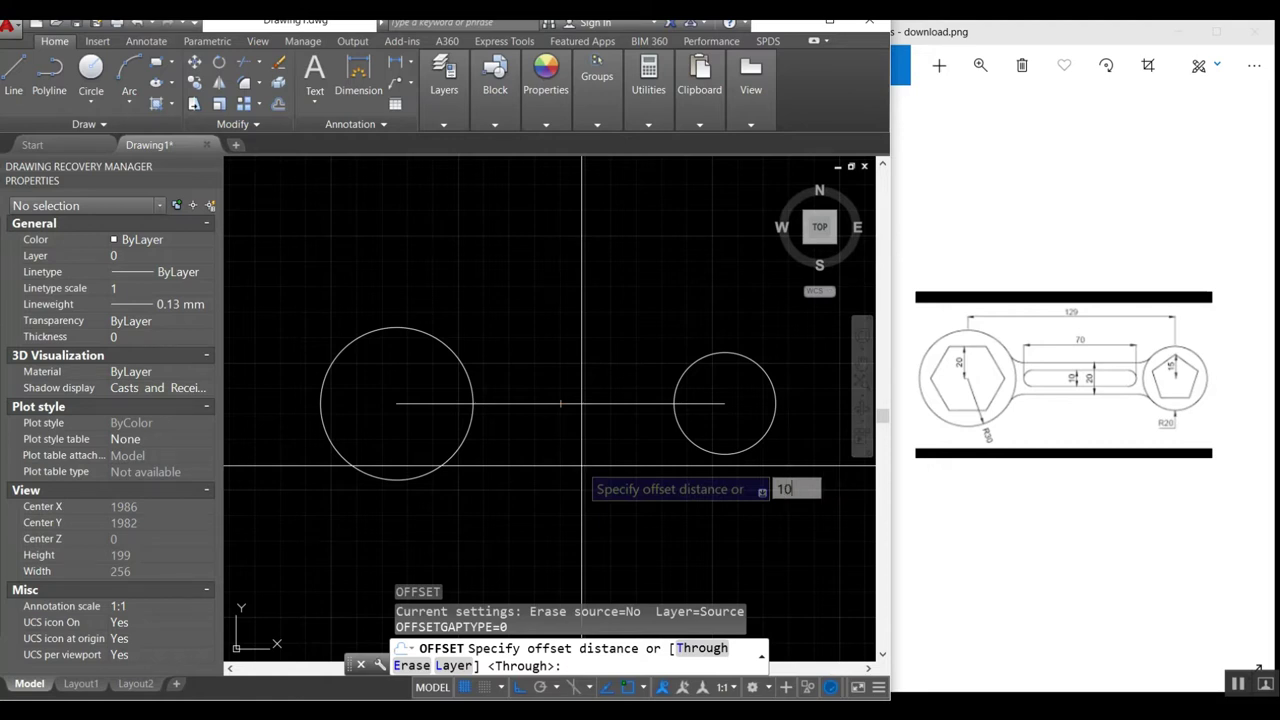
Step: Offset the centre line 10 units above and 10 units below
{"action": "key", "text": "Return"}
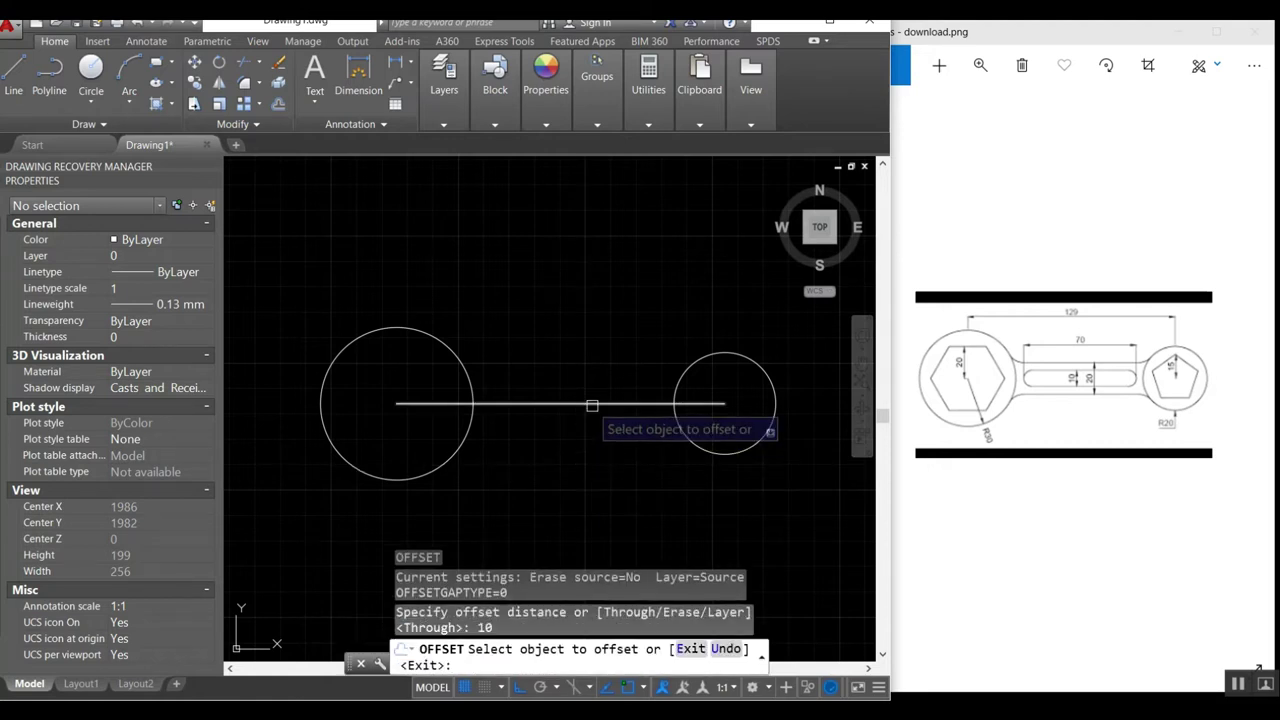
{"action": "left_click", "coordinate": [582, 404]}
{"action": "left_click", "coordinate": [584, 418]}
{"action": "left_click", "coordinate": [582, 404]}
{"action": "left_click", "coordinate": [585, 436]}
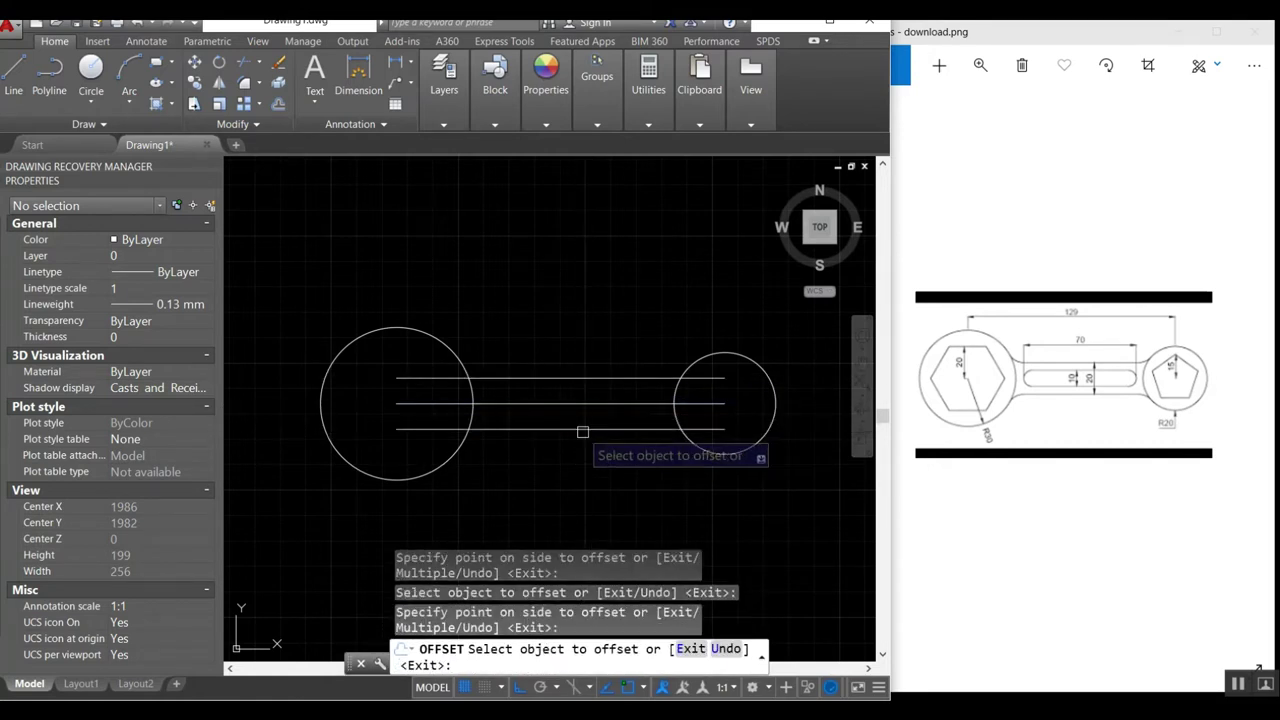
{"action": "key", "text": "Return"}
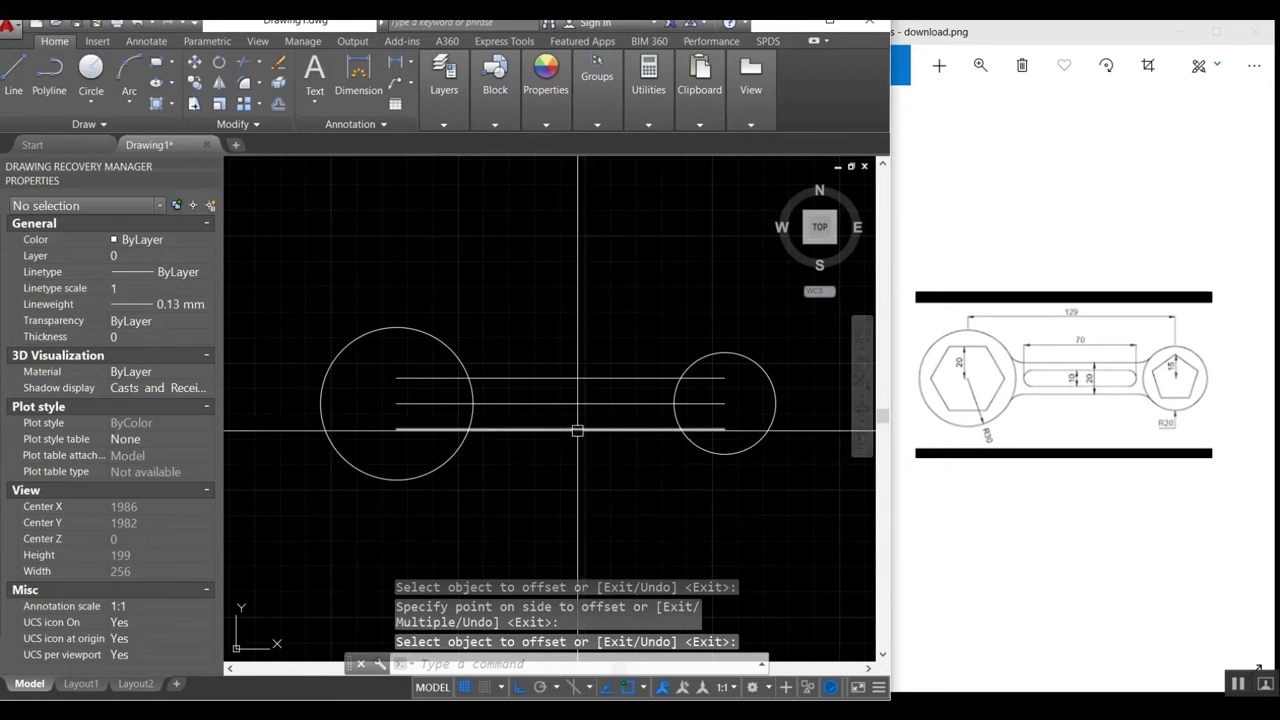
Step: Set both end circles and the three handle lines to Green in Properties
{"action": "left_click", "coordinate": [733, 497]}
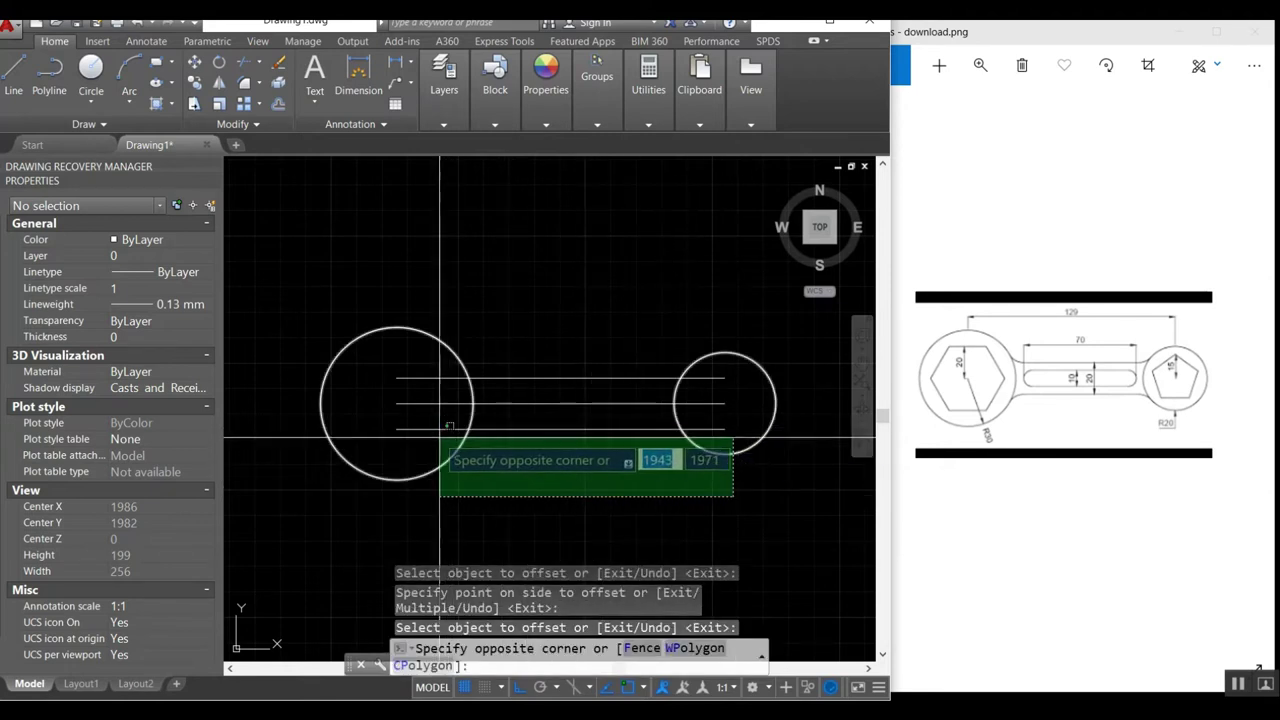
{"action": "left_click", "coordinate": [445, 395]}
{"action": "left_click", "coordinate": [526, 379]}
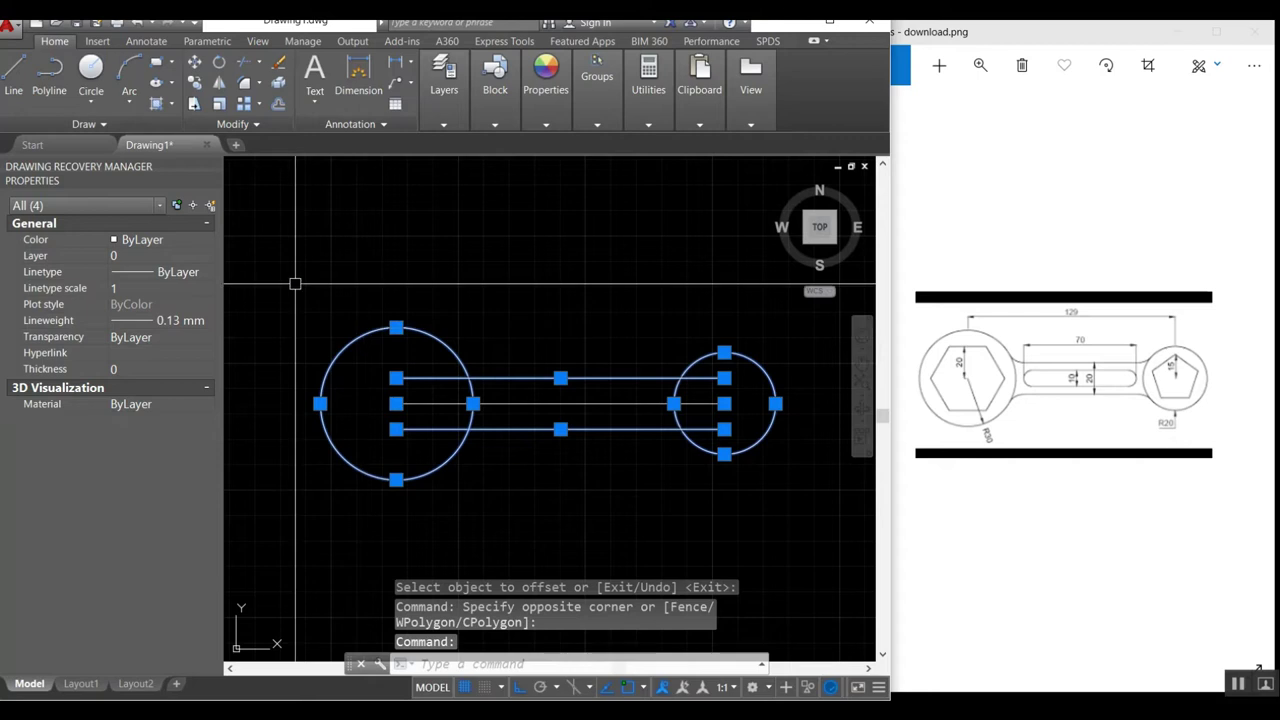
{"action": "left_click", "coordinate": [143, 240]}
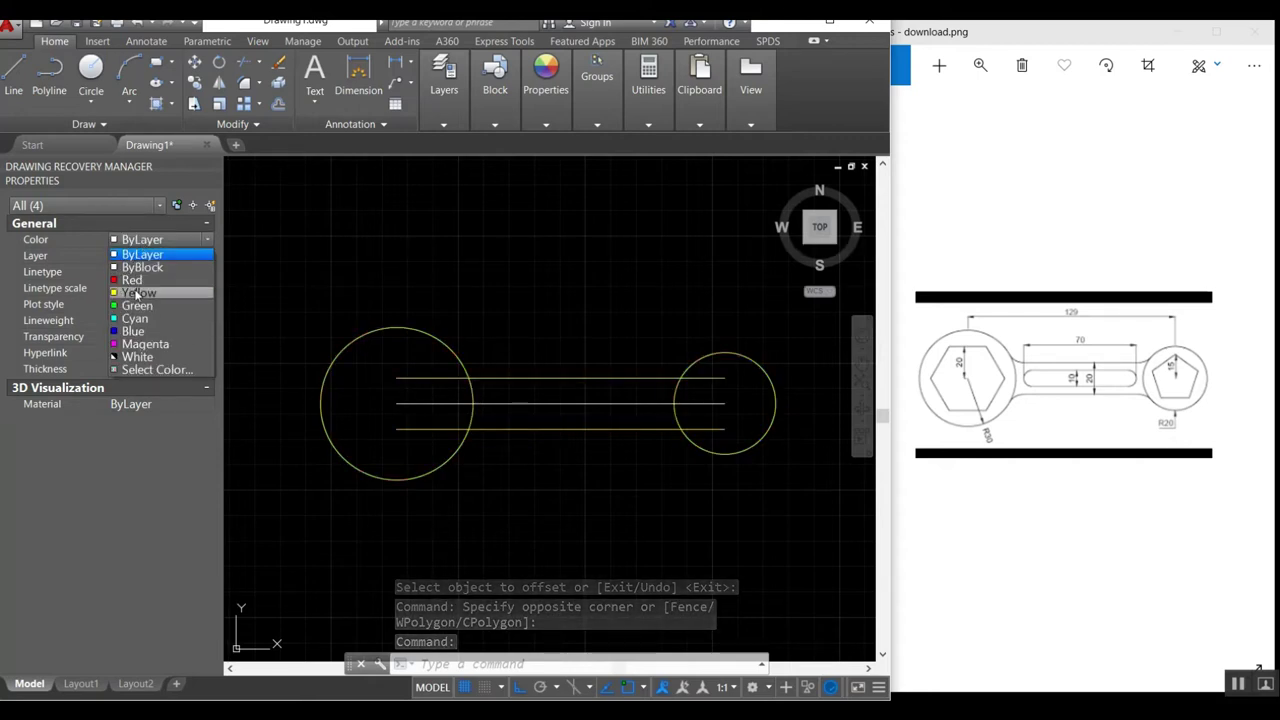
{"action": "left_click", "coordinate": [131, 316]}
{"action": "key", "text": "Escape"}
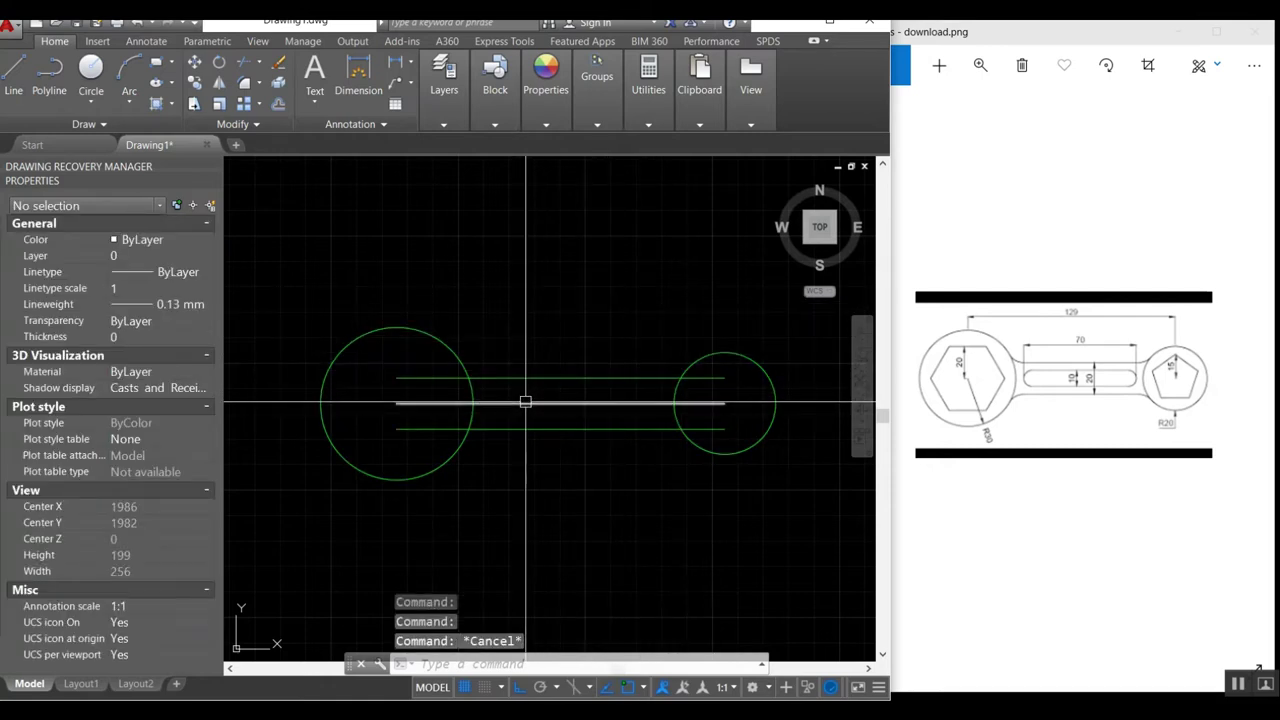
{"action": "type", "text": "o"}
Step: Offset the middle handle line 5 units above and 5 units below
{"action": "key", "text": "Return"}
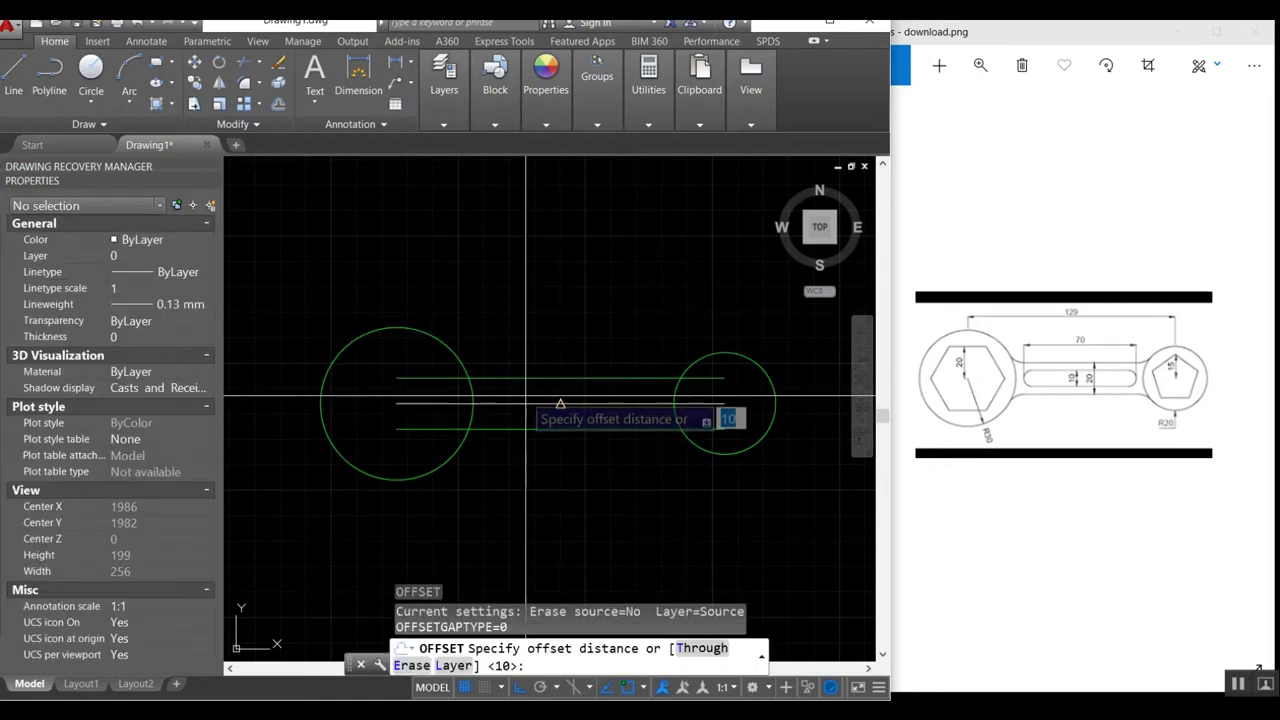
{"action": "type", "text": "5"}
{"action": "key", "text": "Return"}
{"action": "left_click", "coordinate": [528, 404]}
{"action": "left_click", "coordinate": [528, 382]}
{"action": "left_click", "coordinate": [533, 404]}
{"action": "left_click", "coordinate": [532, 414]}
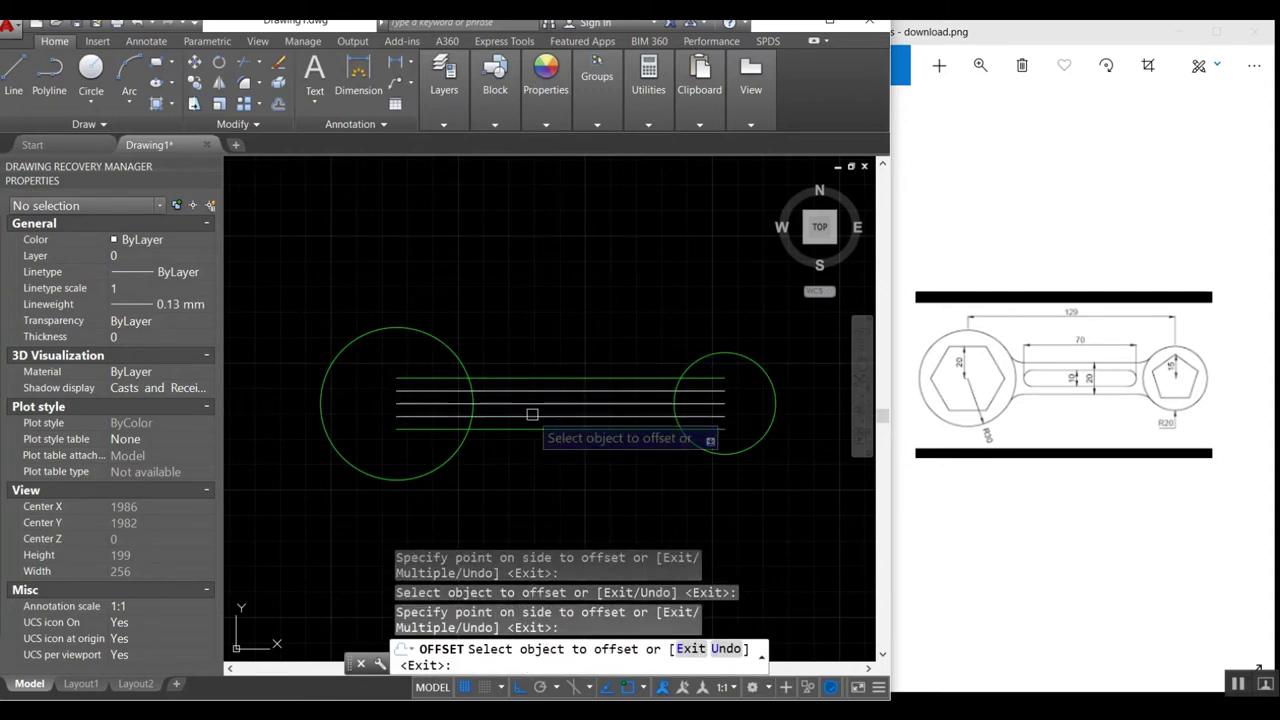
{"action": "key", "text": "Return"}
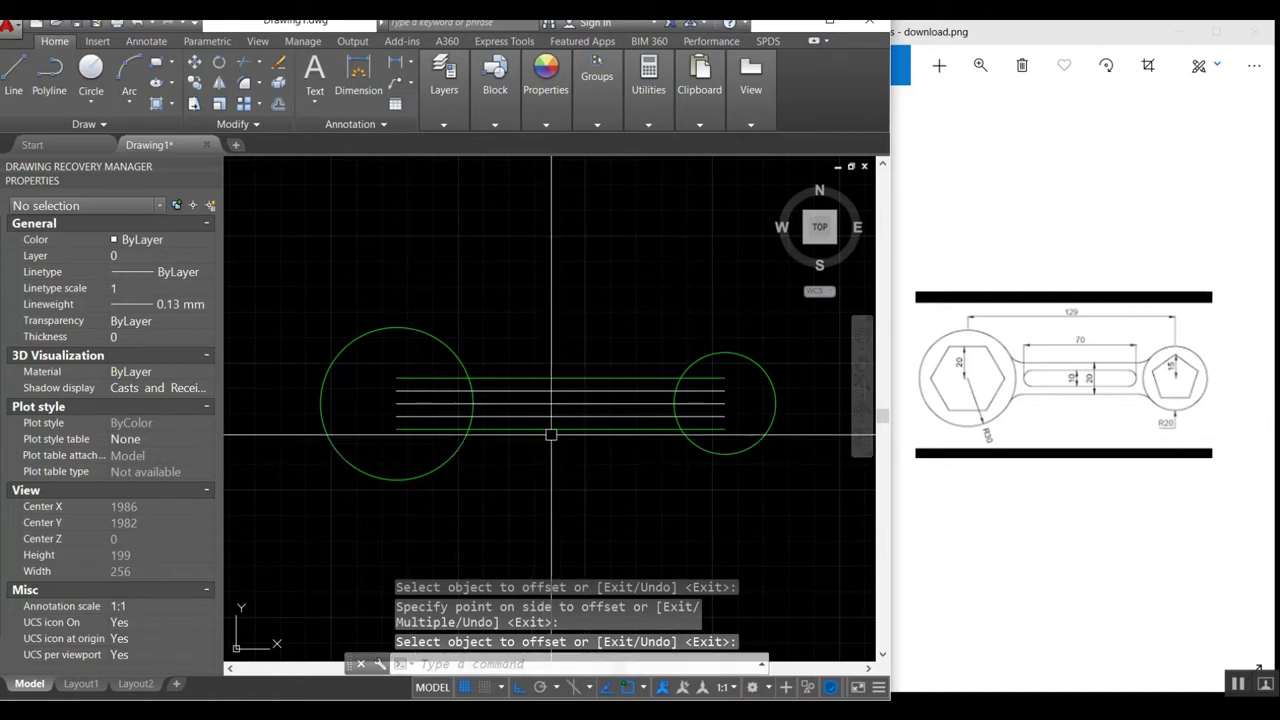
Step: Change the colour of the two new offset lines to Yellow
{"action": "left_click", "coordinate": [560, 416]}
{"action": "left_click", "coordinate": [549, 391]}
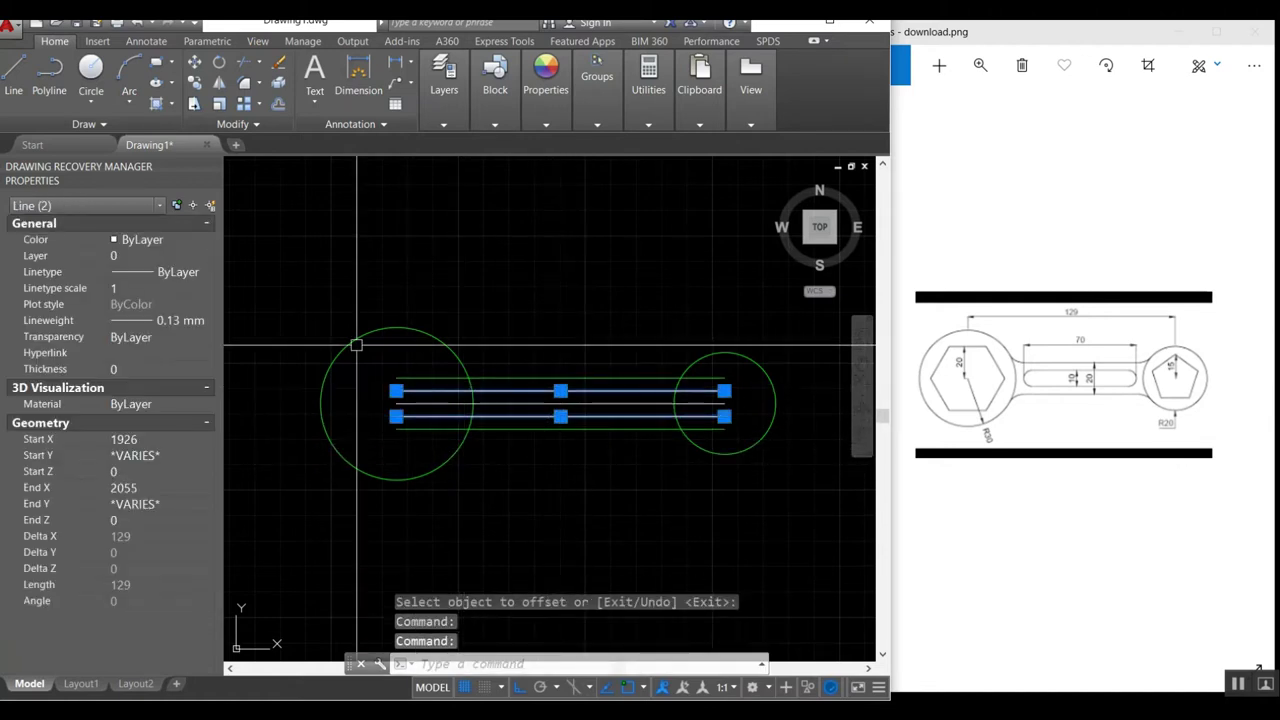
{"action": "left_click", "coordinate": [172, 241]}
{"action": "left_click", "coordinate": [139, 293]}
{"action": "key", "text": "Escape"}
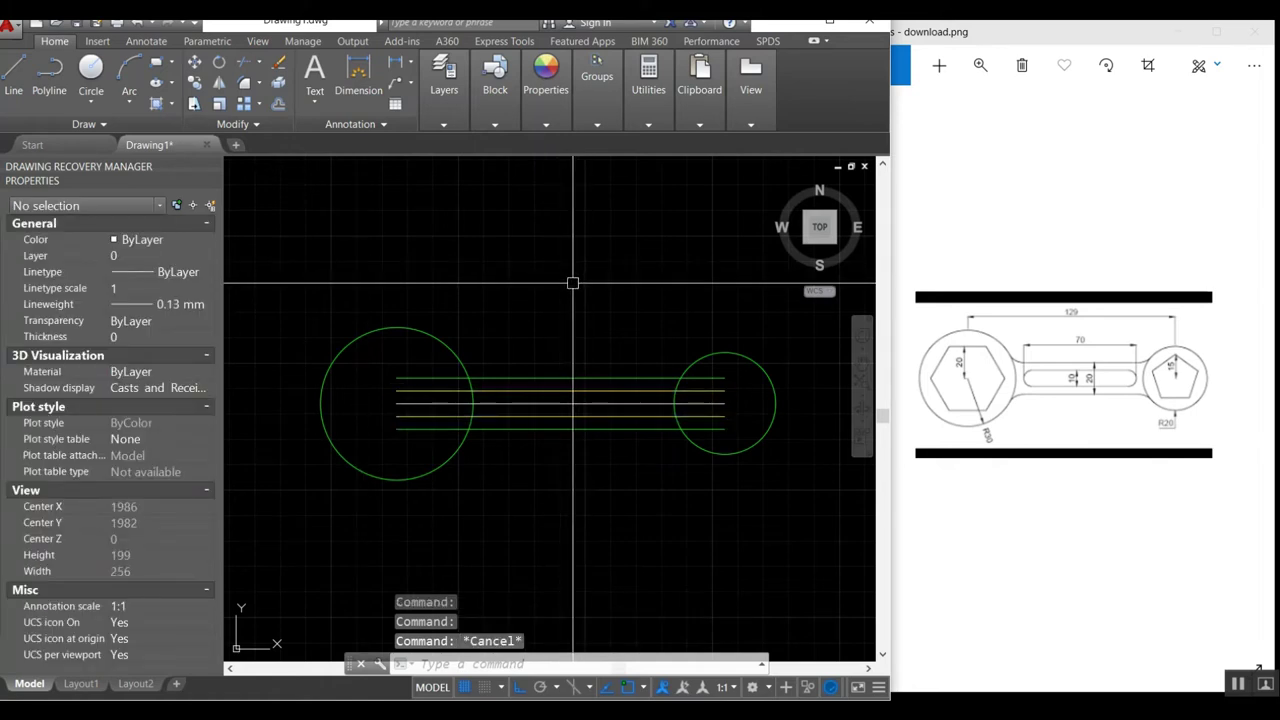
{"action": "type", "text": "l"}
{"action": "key", "text": "Return"}
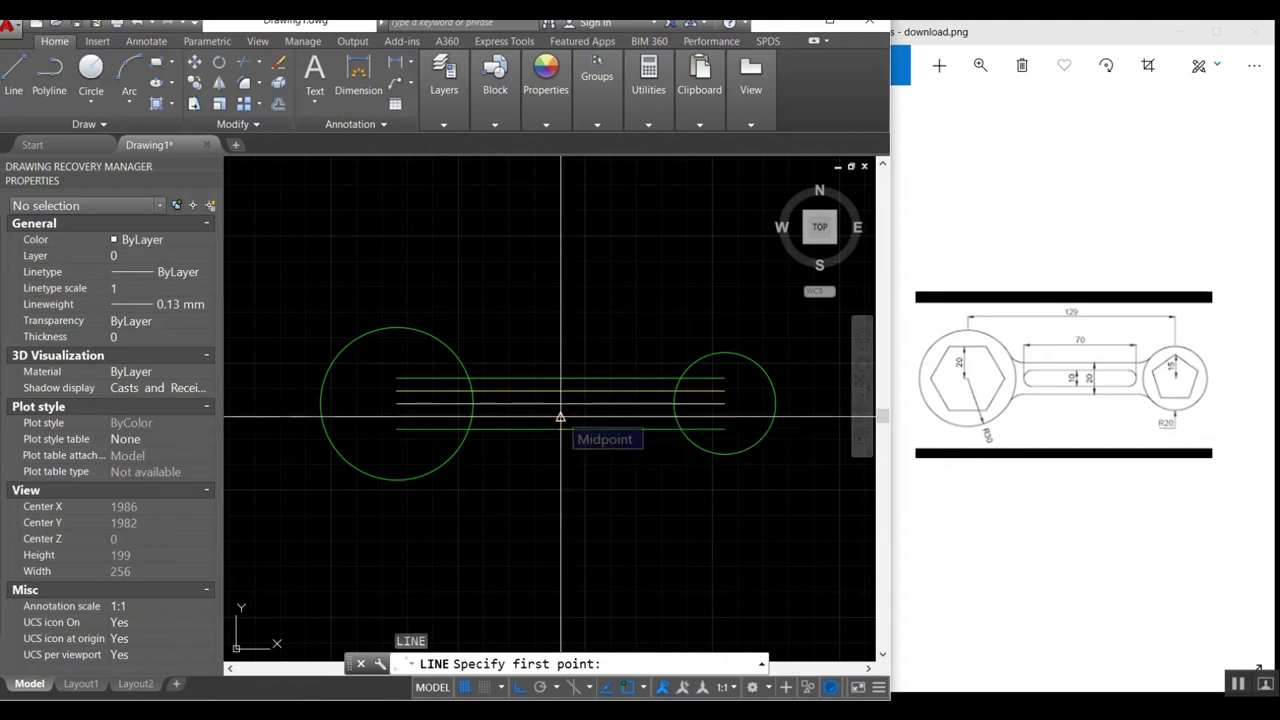
{"action": "left_click", "coordinate": [560, 416]}
{"action": "left_click", "coordinate": [566, 410]}
{"action": "key", "text": "Return"}
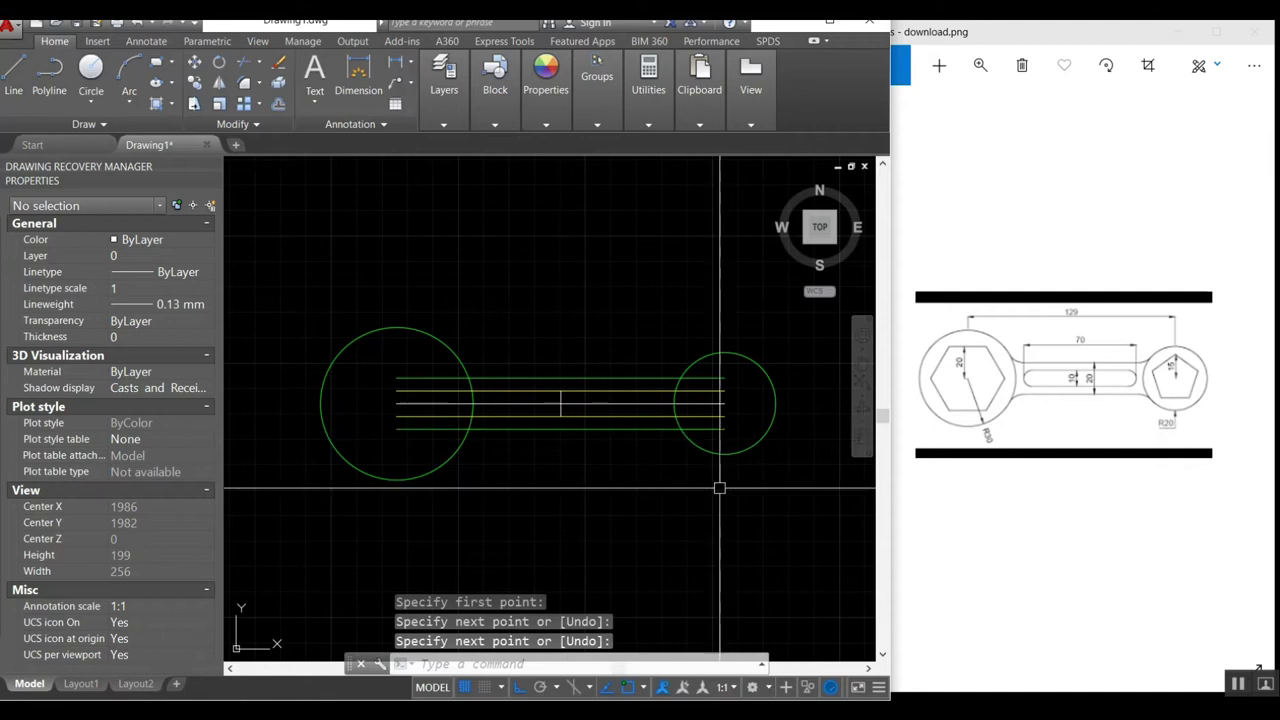
{"action": "type", "text": "o"}
{"action": "key", "text": "Return"}
{"action": "scroll", "coordinate": [557, 401], "scroll_direction": "up", "scroll_amount": 2}
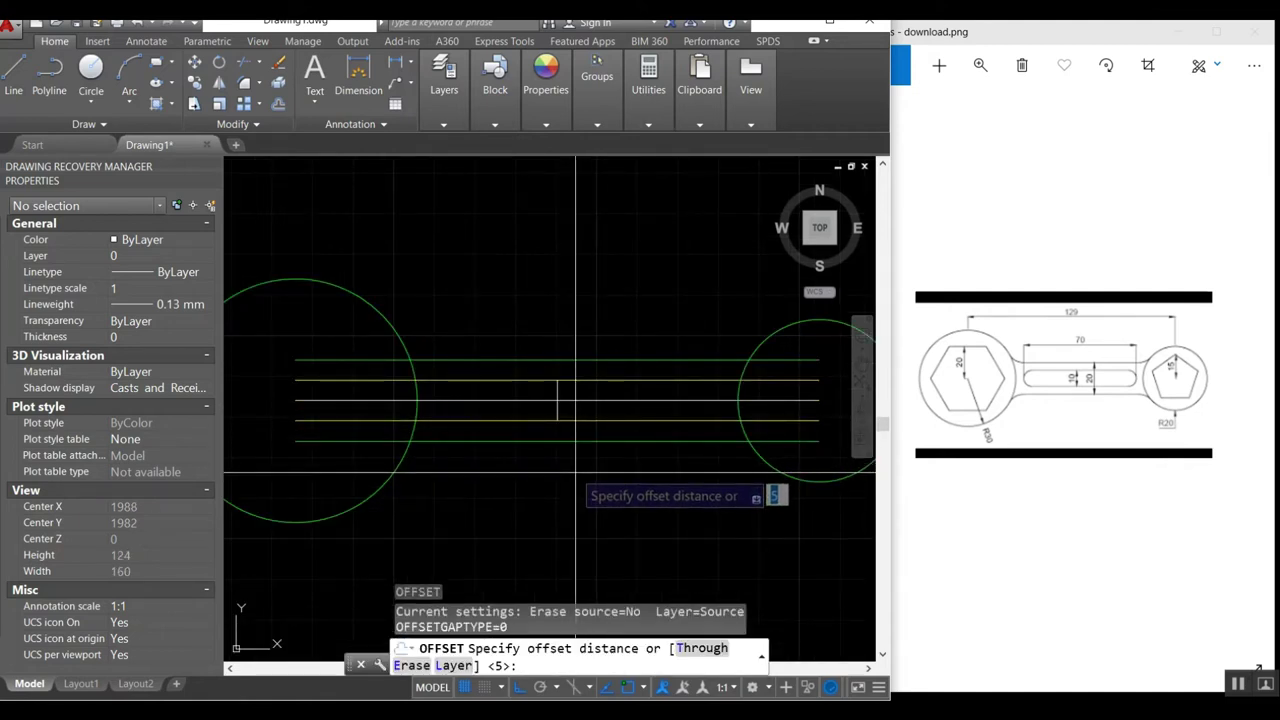
{"action": "type", "text": "5"}
{"action": "key", "text": "Return"}
{"action": "left_click", "coordinate": [557, 405]}
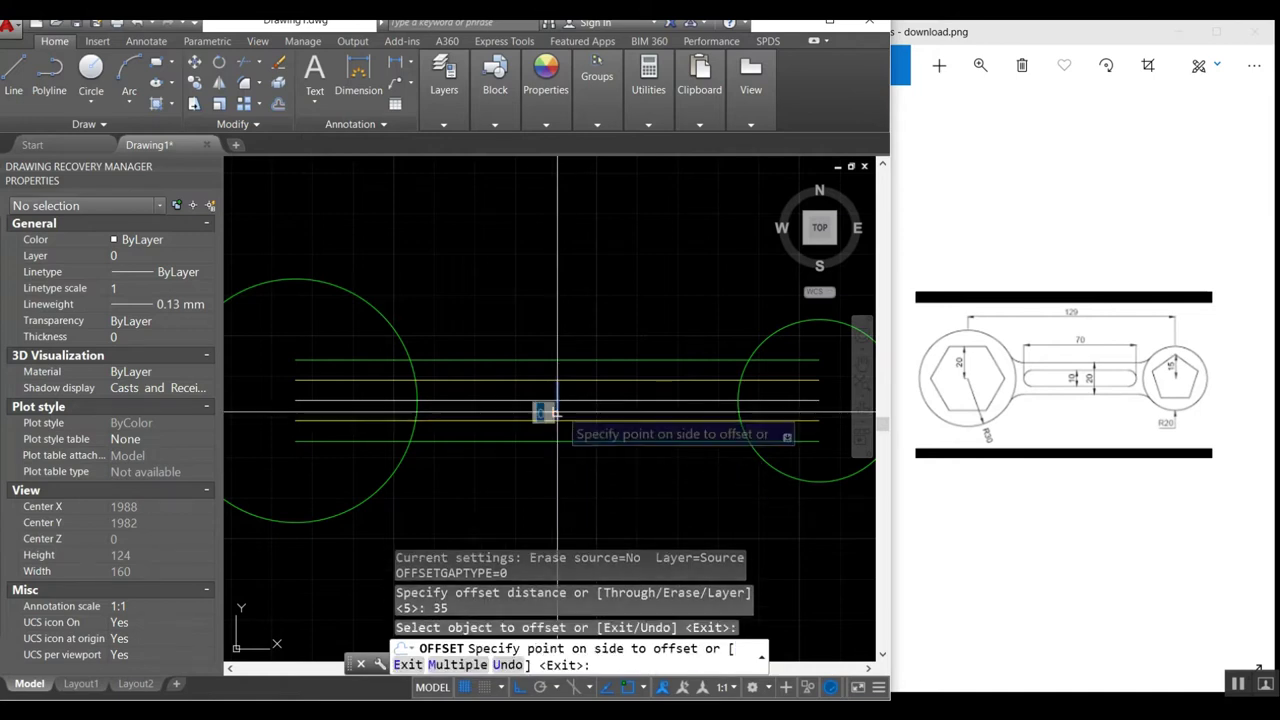
{"action": "left_click", "coordinate": [597, 369]}
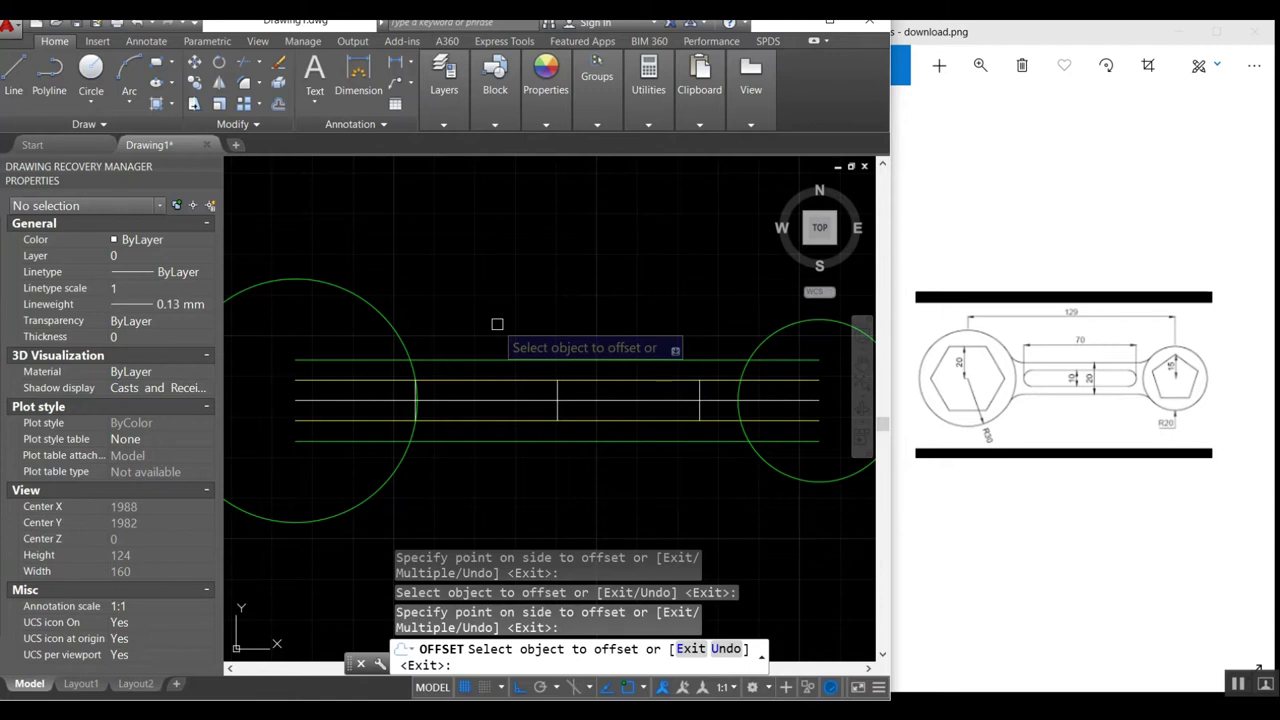
{"action": "key", "text": "Escape"}
{"action": "key", "text": "ctrl+z"}
{"action": "key", "text": "ctrl+z"}
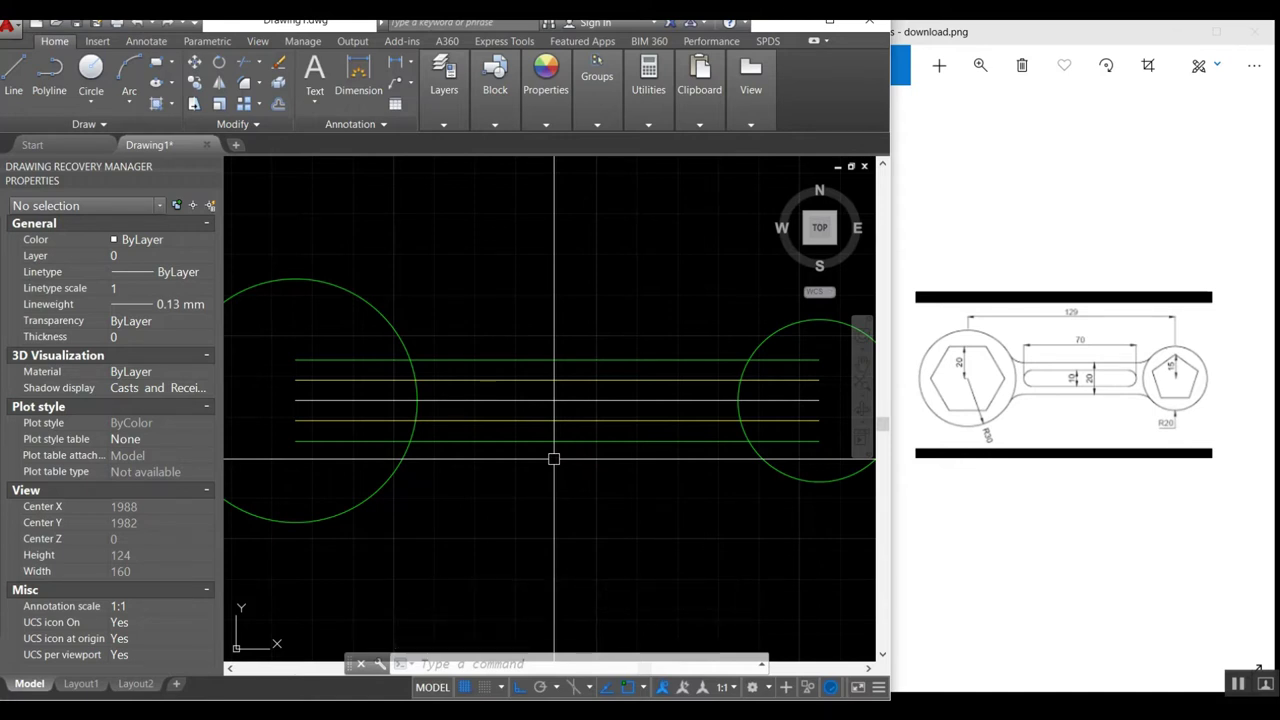
Step: Trim the centre line and upper yellow line back to the left circle's edge
{"action": "type", "text": "tr"}
{"action": "key", "text": "Return"}
{"action": "left_click", "coordinate": [415, 408]}
{"action": "key", "text": "Escape"}
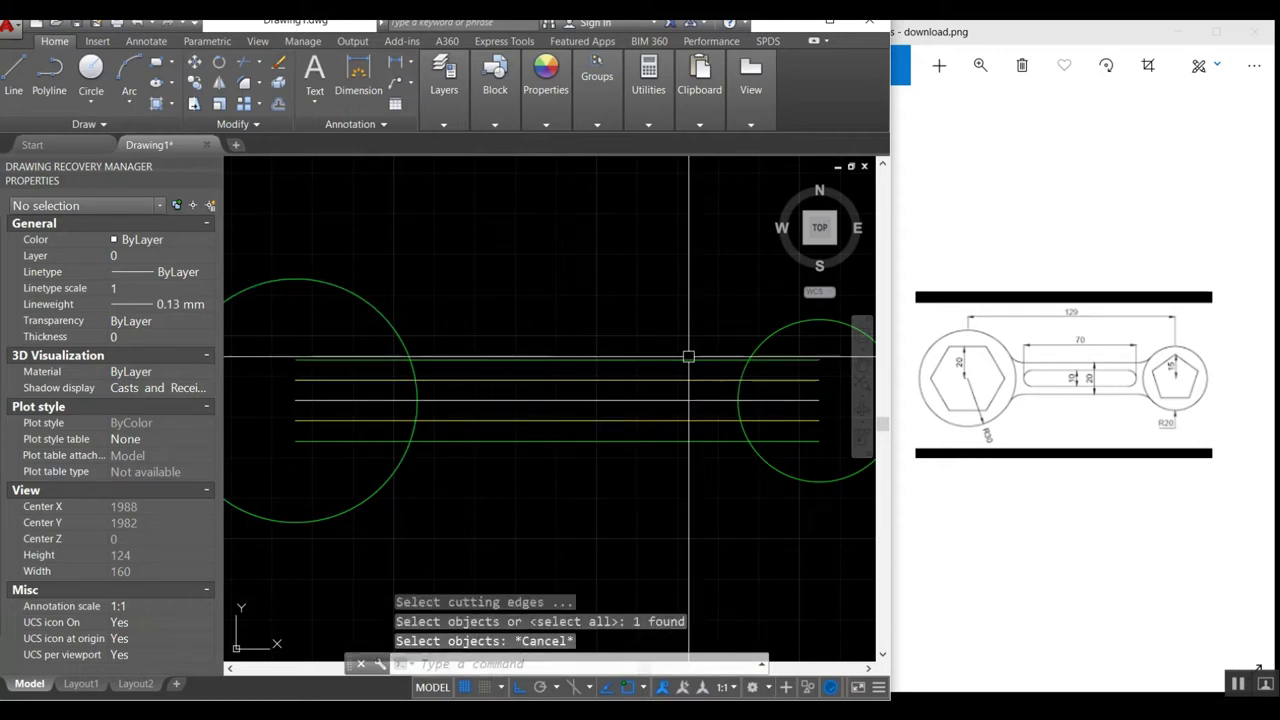
{"action": "key", "text": "Return"}
{"action": "key", "text": "Return"}
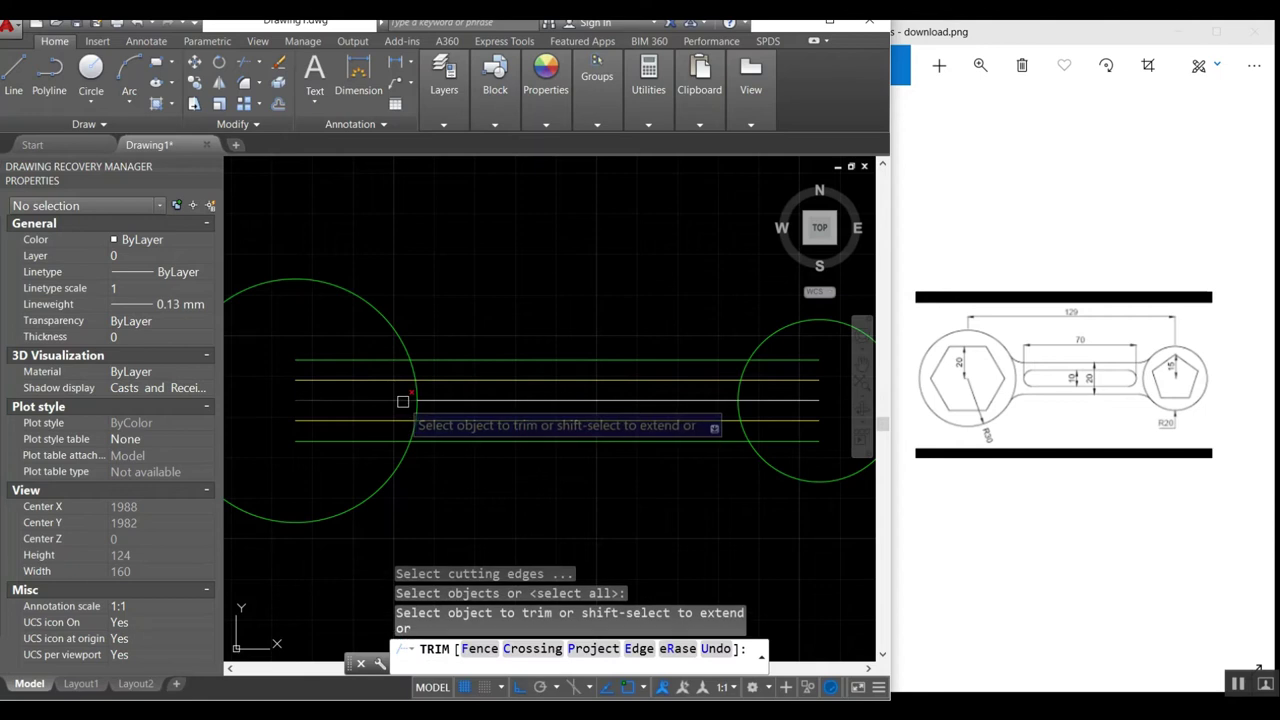
{"action": "left_click", "coordinate": [403, 401]}
{"action": "left_click", "coordinate": [757, 401]}
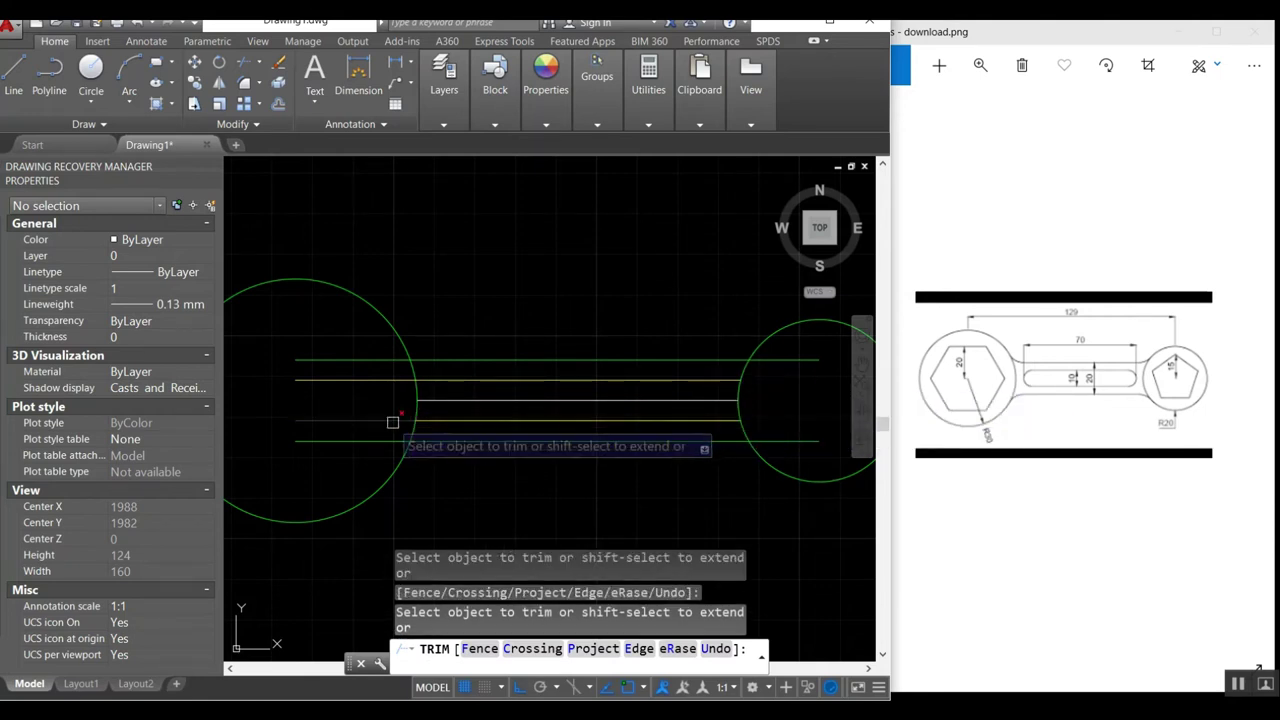
{"action": "left_click", "coordinate": [394, 378]}
{"action": "key", "text": "Return"}
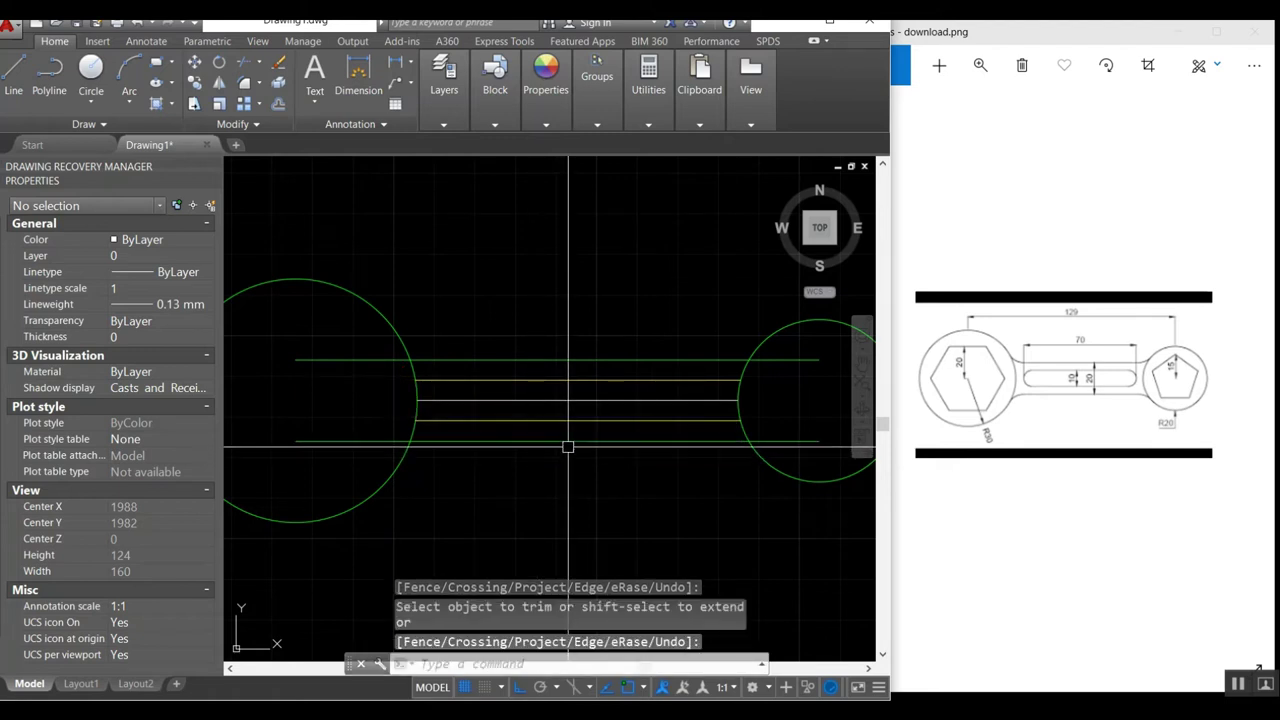
{"action": "type", "text": "o"}
{"action": "key", "text": "Return"}
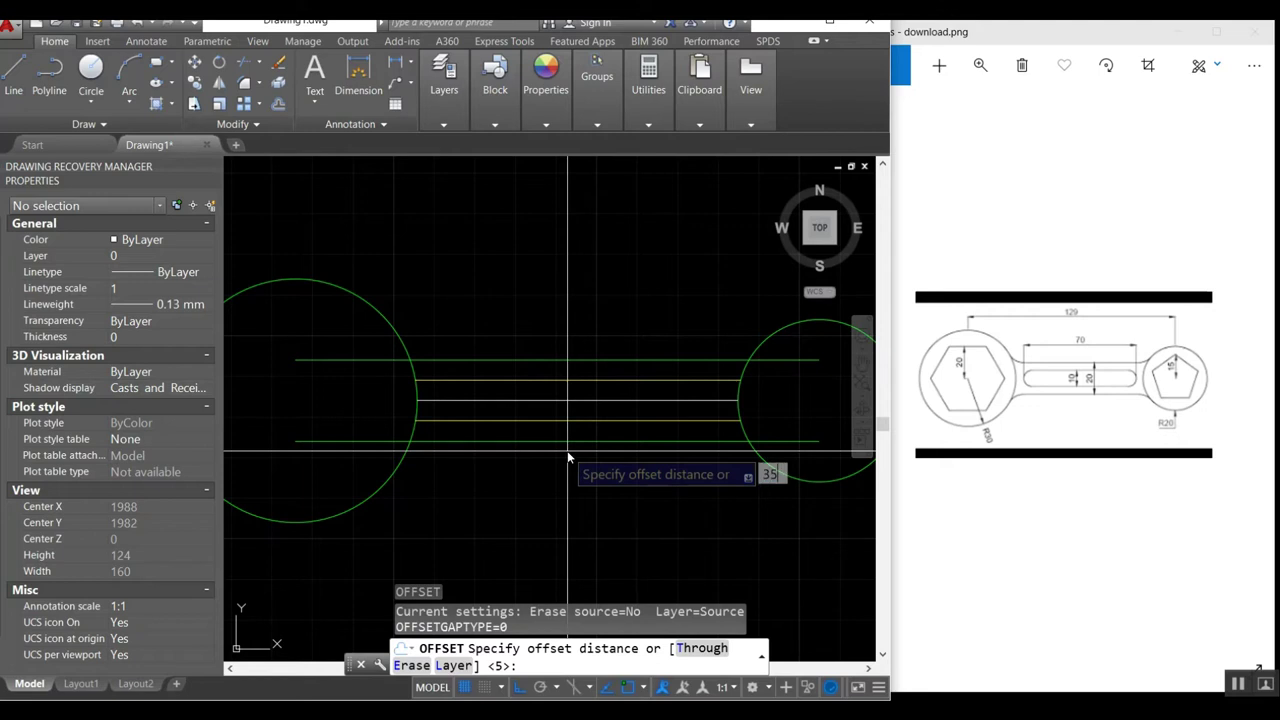
Step: Draw a short vertical line between the lower and upper yellow slot lines
{"action": "key", "text": "Return"}
{"action": "key", "text": "Escape"}
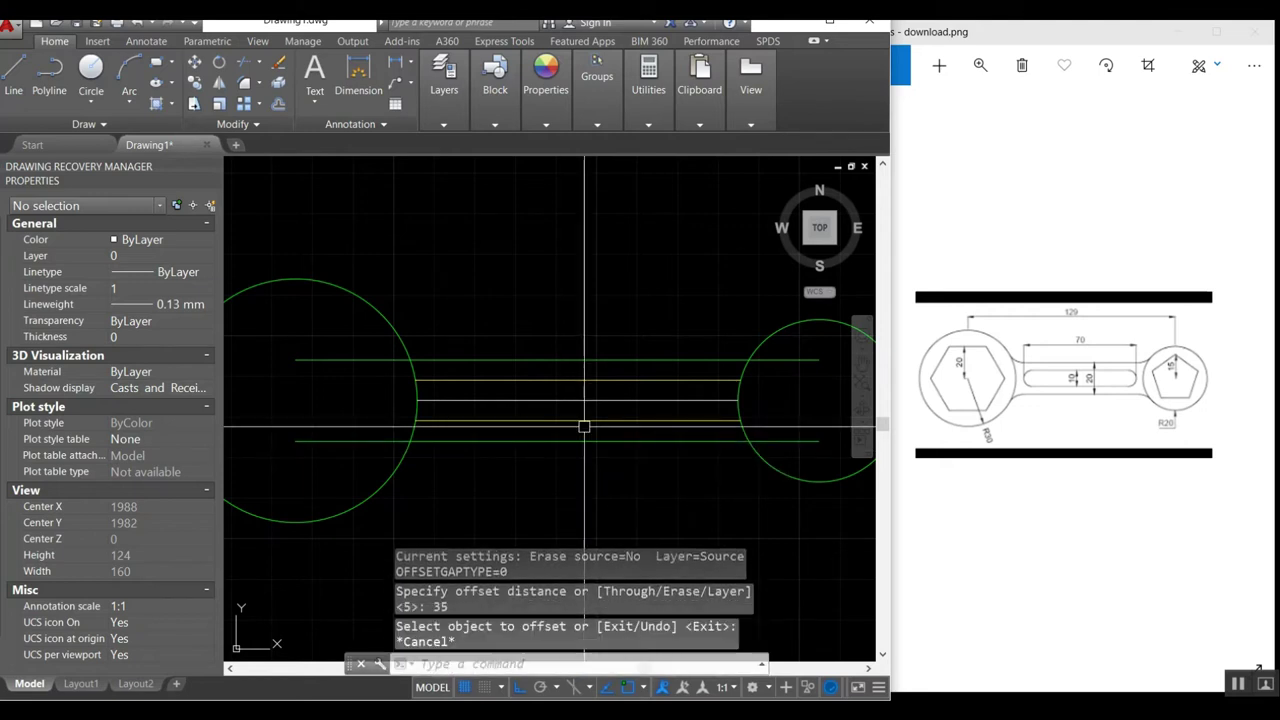
{"action": "type", "text": "l"}
{"action": "key", "text": "Return"}
{"action": "left_click", "coordinate": [577, 420]}
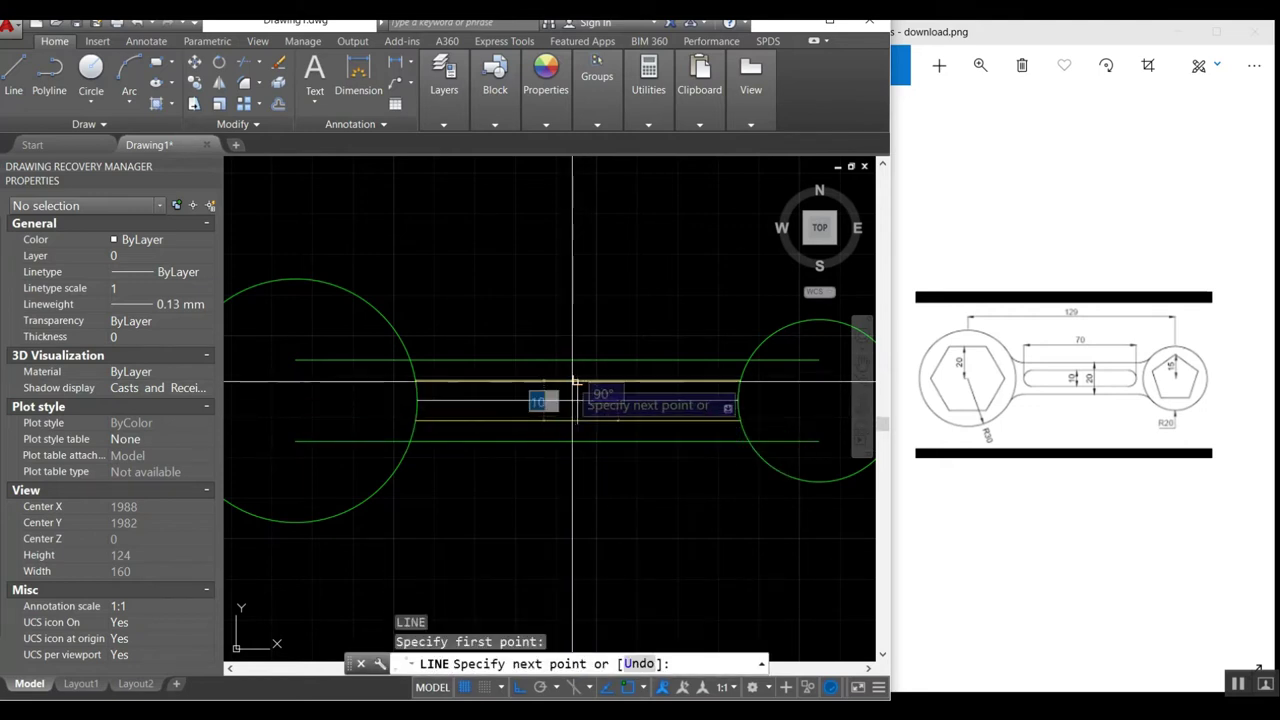
{"action": "left_click", "coordinate": [571, 381]}
{"action": "key", "text": "Return"}
Step: Offset the vertical line 35 units left, giving evenly spaced slot markers
{"action": "type", "text": "o"}
{"action": "key", "text": "Return"}
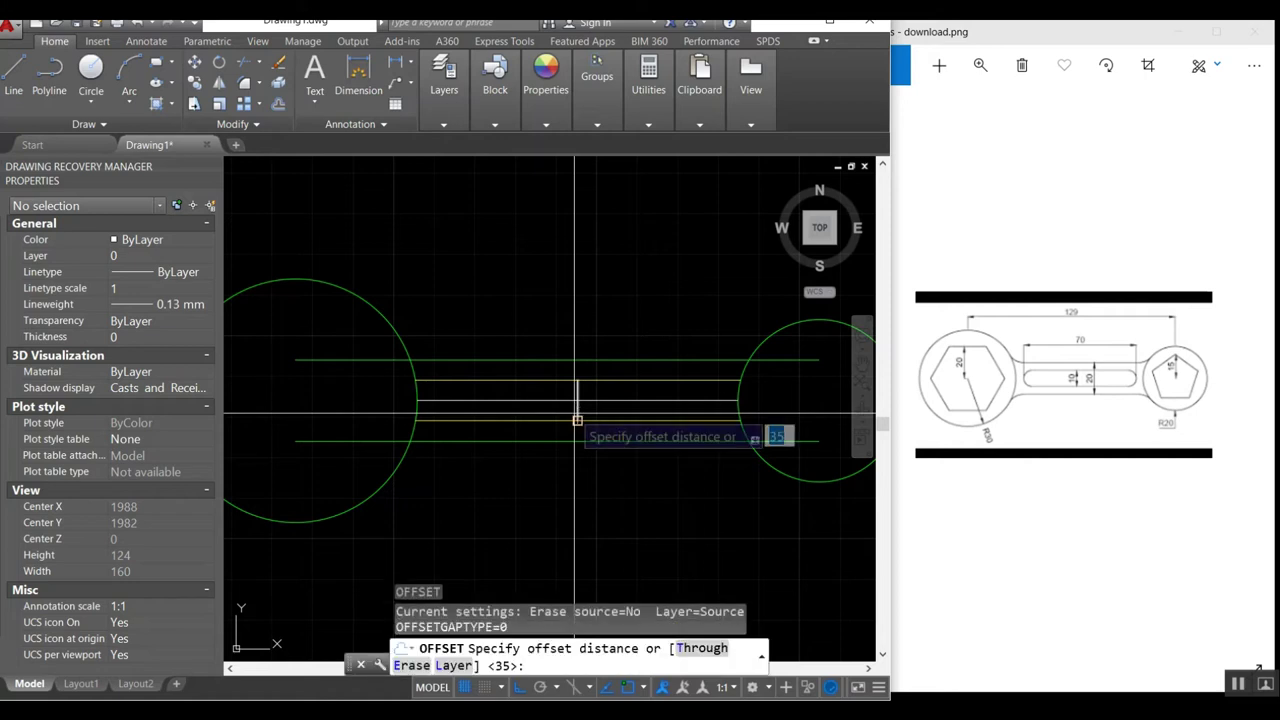
{"action": "key", "text": "Return"}
{"action": "left_click", "coordinate": [577, 400]}
{"action": "left_click", "coordinate": [490, 400]}
{"action": "left_click", "coordinate": [577, 395]}
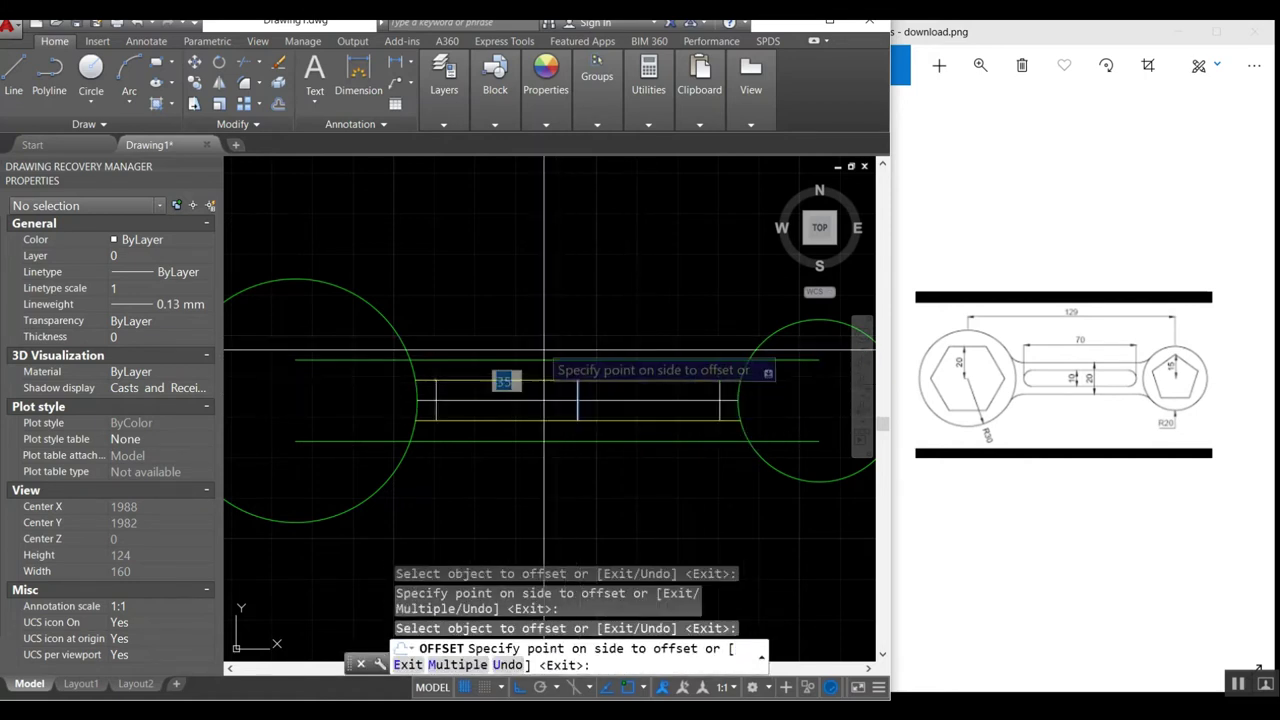
{"action": "key", "text": "Escape"}
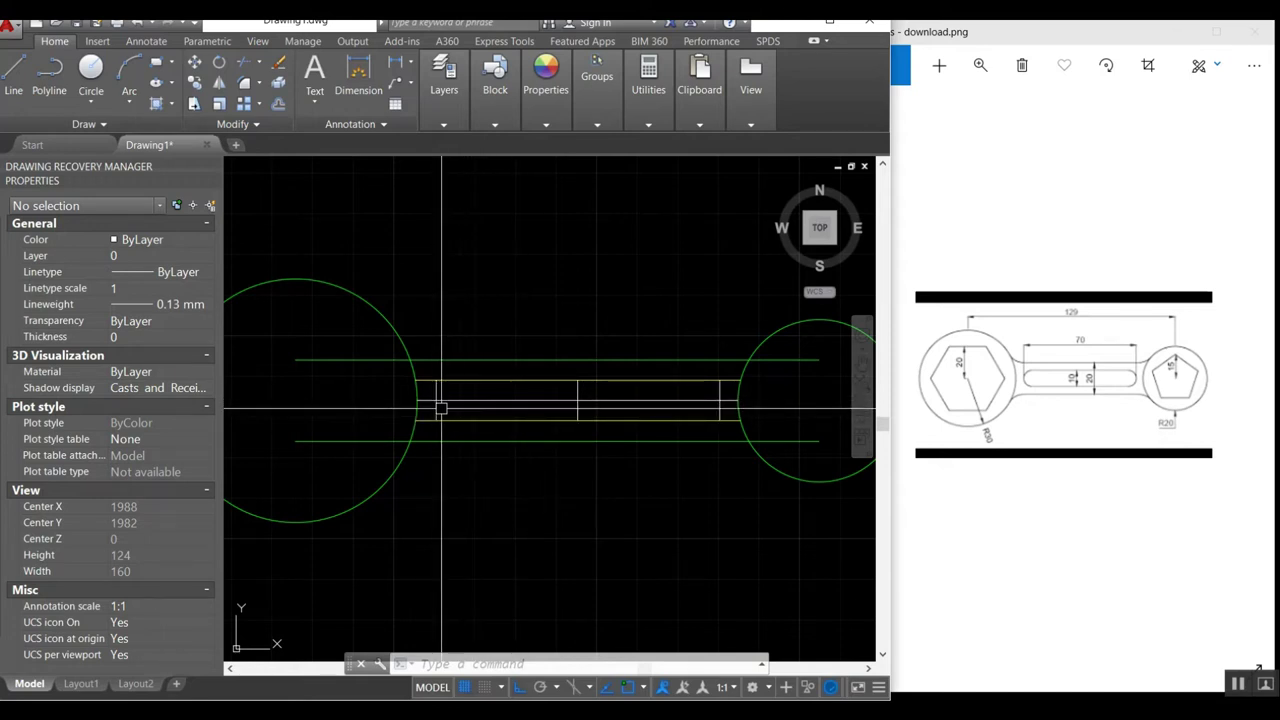
{"action": "type", "text": "o"}
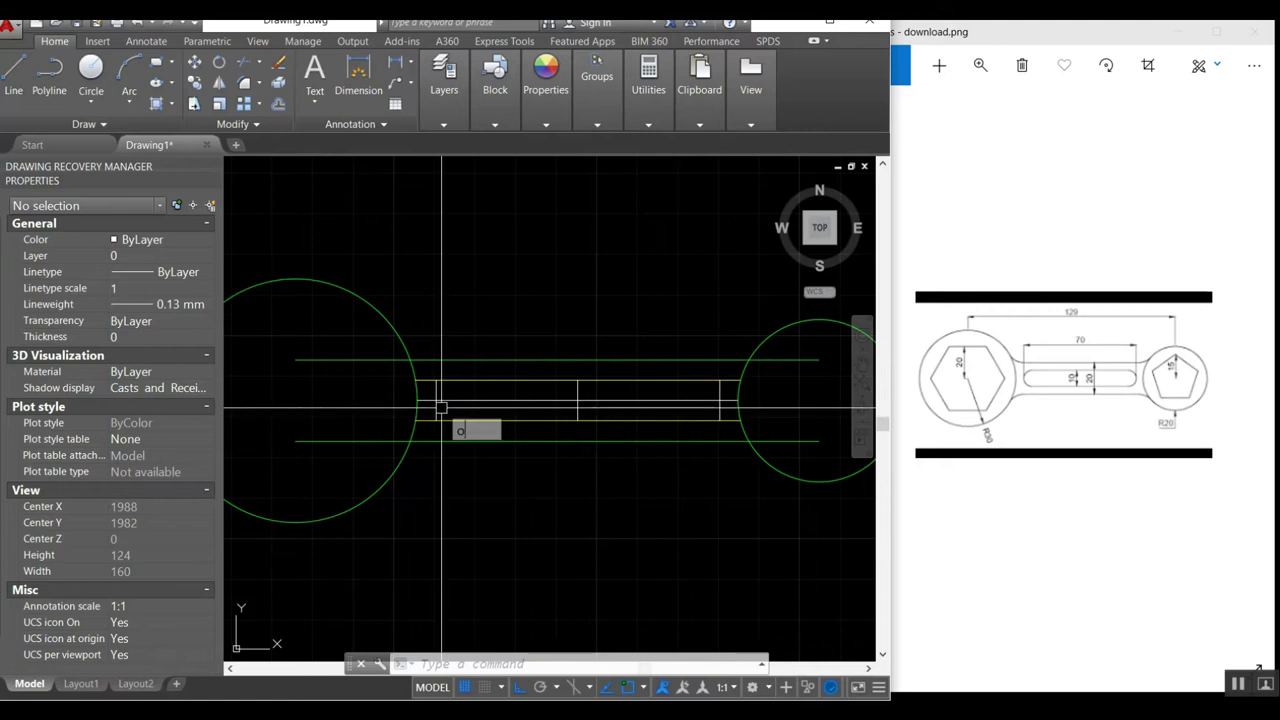
{"action": "key", "text": "Return"}
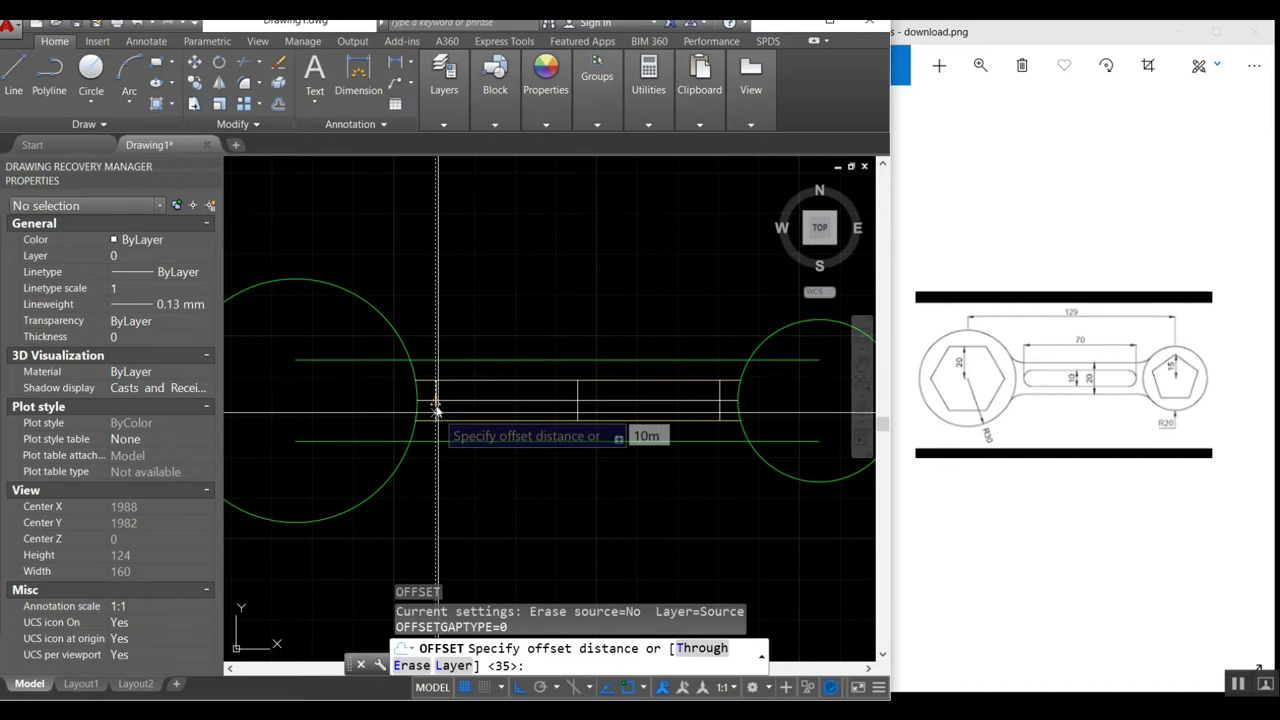
Step: Offset the slot's left edge 10 to the right and draw a 2-point circle between them
{"action": "key", "text": "Return"}
{"action": "scroll", "coordinate": [437, 408], "scroll_direction": "up", "scroll_amount": 2}
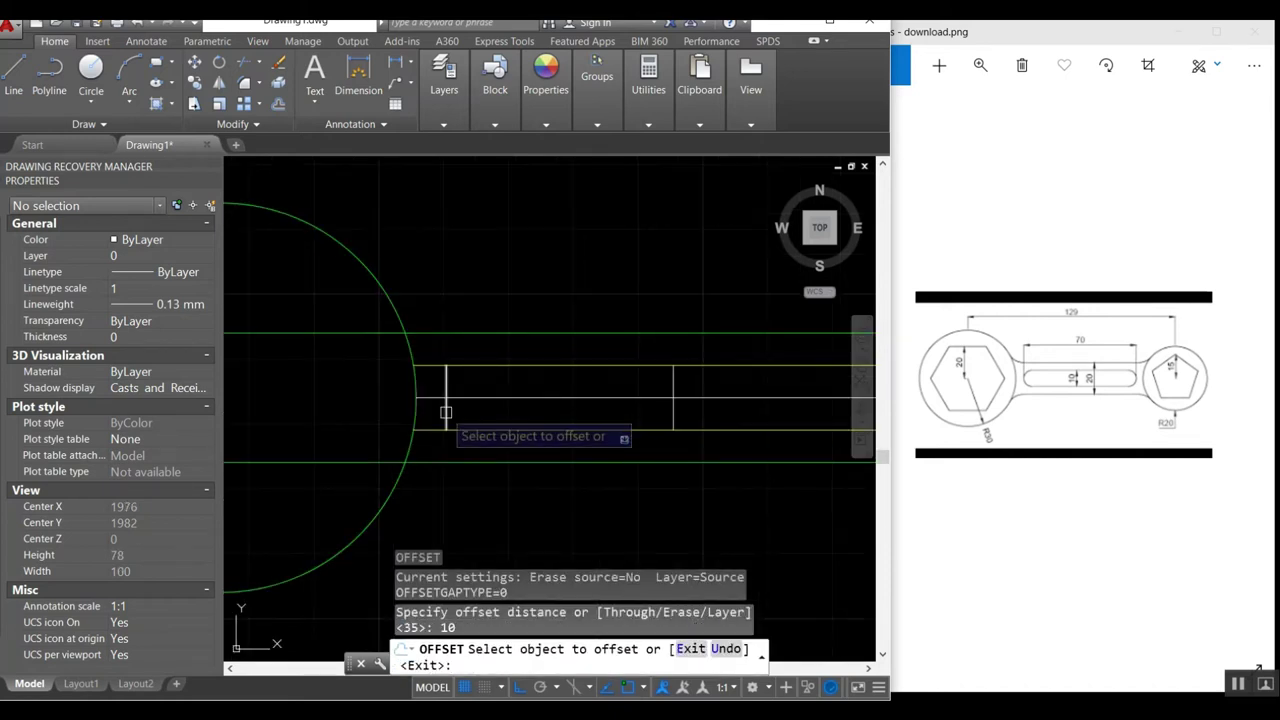
{"action": "left_click", "coordinate": [446, 415]}
{"action": "left_click", "coordinate": [482, 415]}
{"action": "key", "text": "Return"}
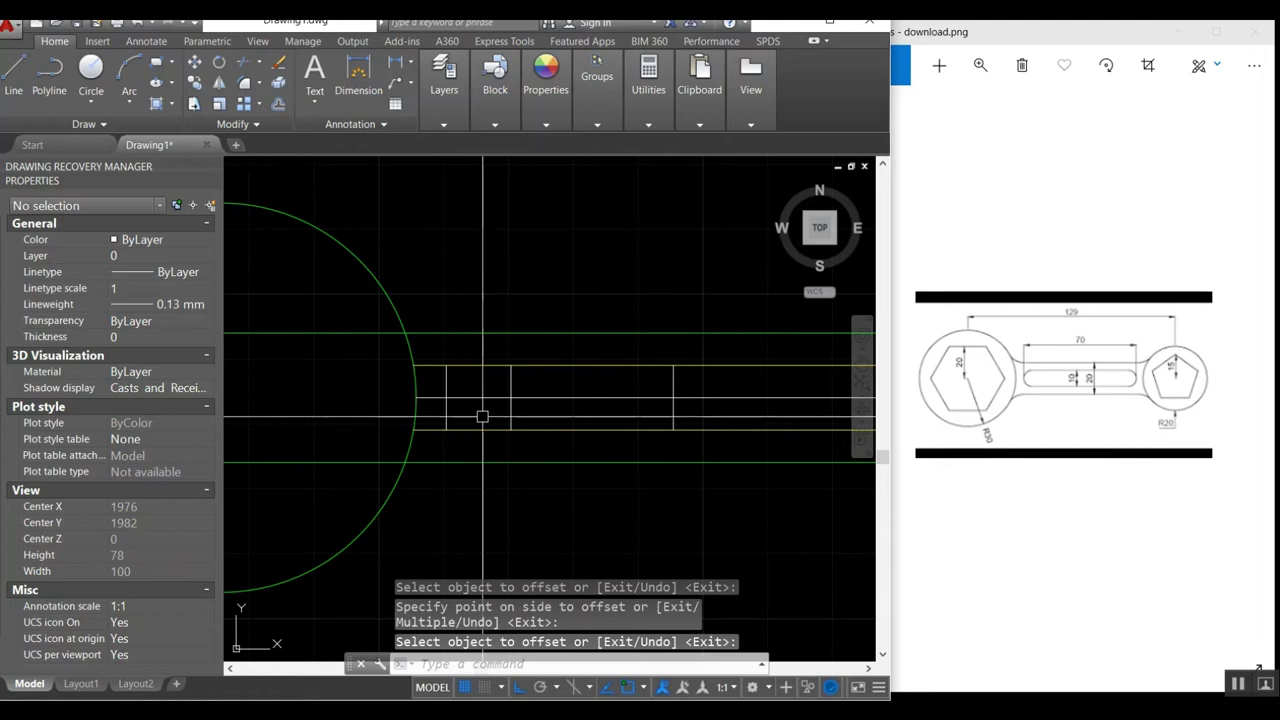
{"action": "type", "text": "c"}
{"action": "key", "text": "Return"}
{"action": "key", "text": "Return"}
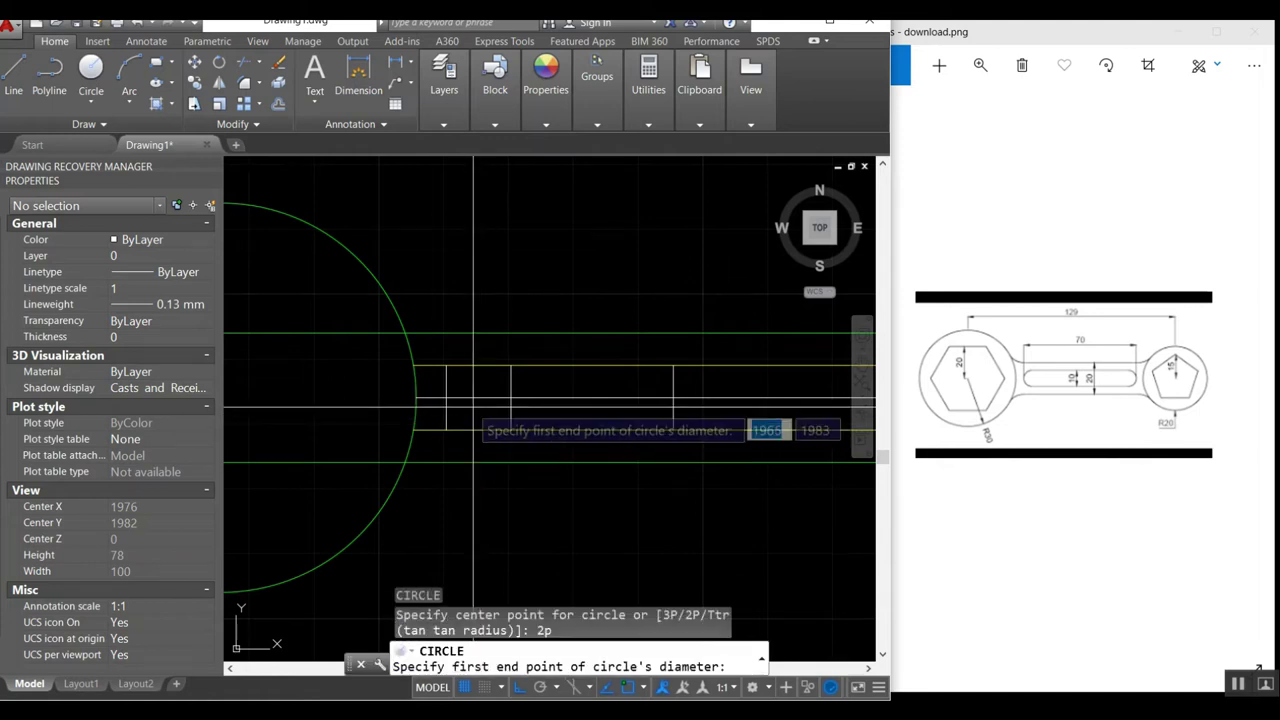
{"action": "left_click", "coordinate": [446, 397]}
{"action": "left_click", "coordinate": [508, 397]}
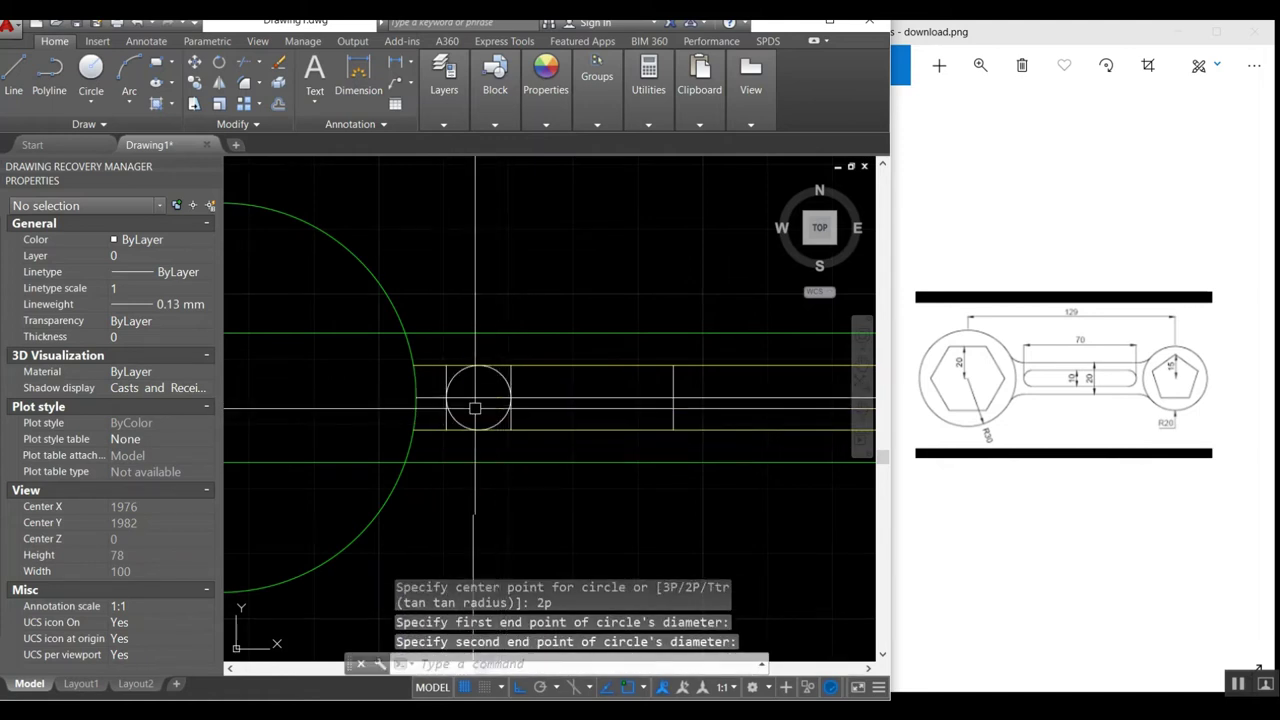
{"action": "scroll", "coordinate": [490, 400], "scroll_direction": "down", "scroll_amount": 4}
{"action": "scroll", "coordinate": [468, 410], "scroll_direction": "up", "scroll_amount": 4}
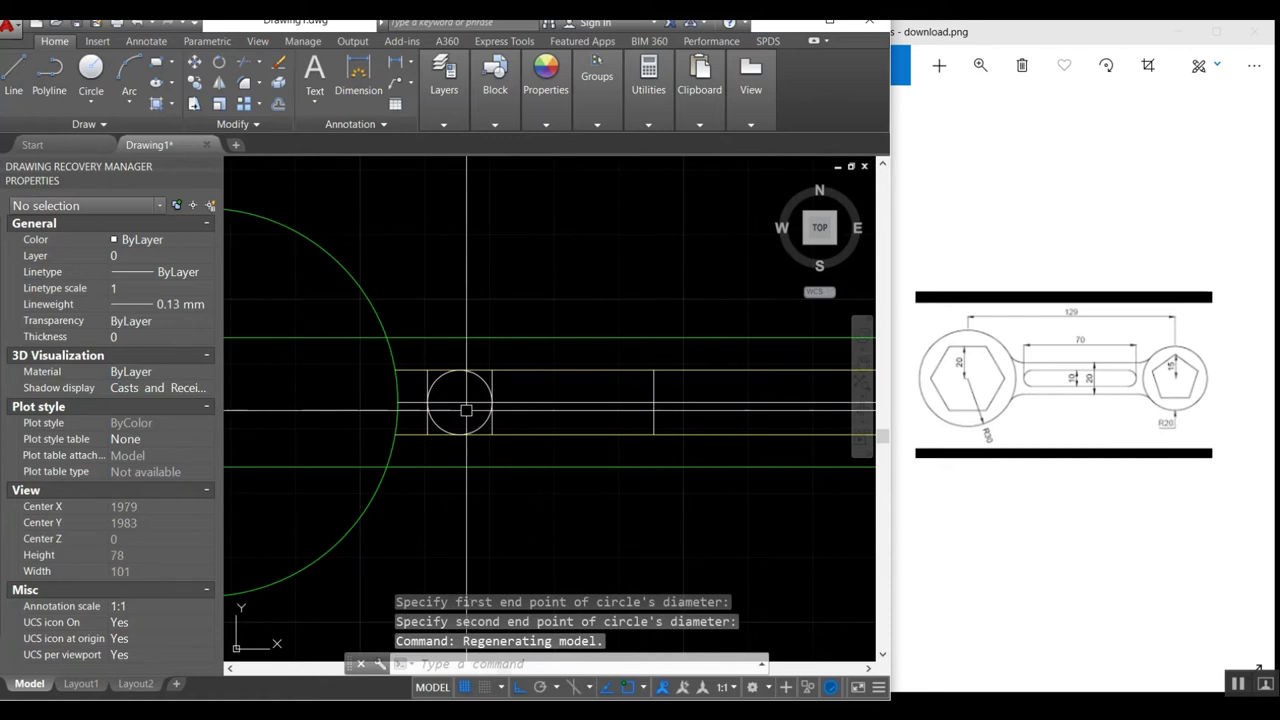
Step: Trim away the circle's right half, leaving a semicircular slot end
{"action": "type", "text": "tr"}
{"action": "key", "text": "Return"}
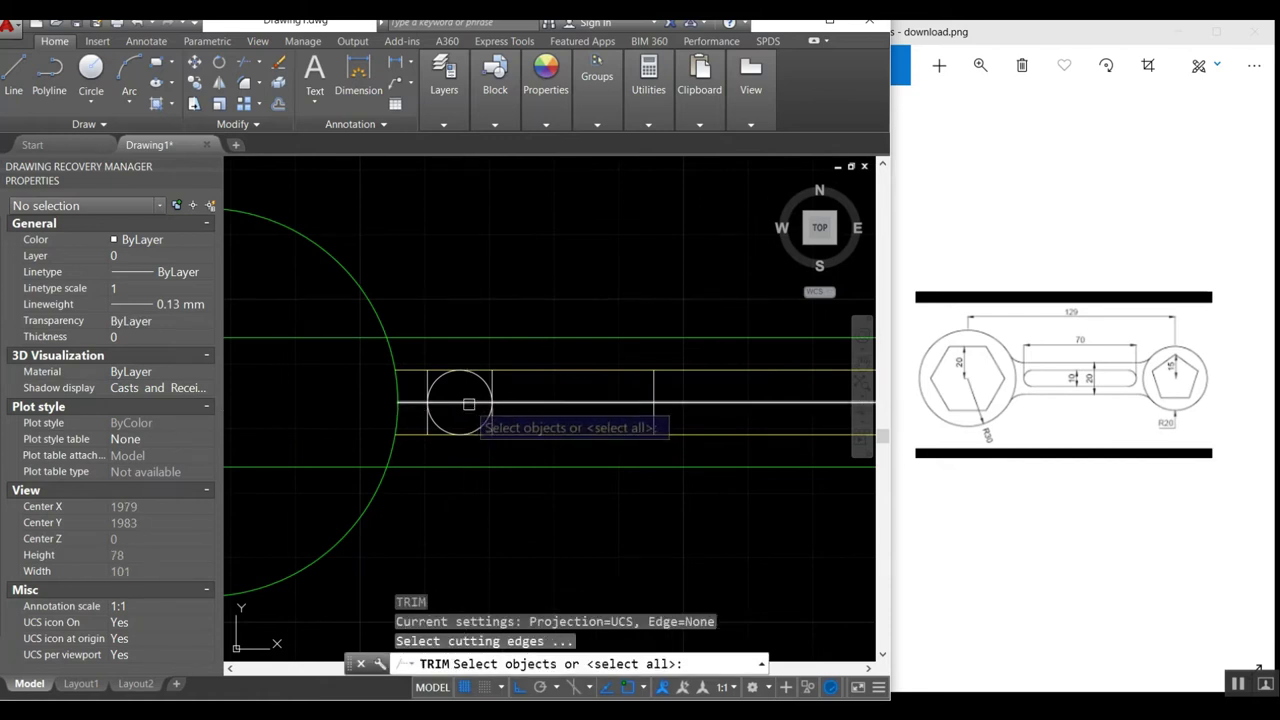
{"action": "key", "text": "Return"}
{"action": "left_click", "coordinate": [480, 379]}
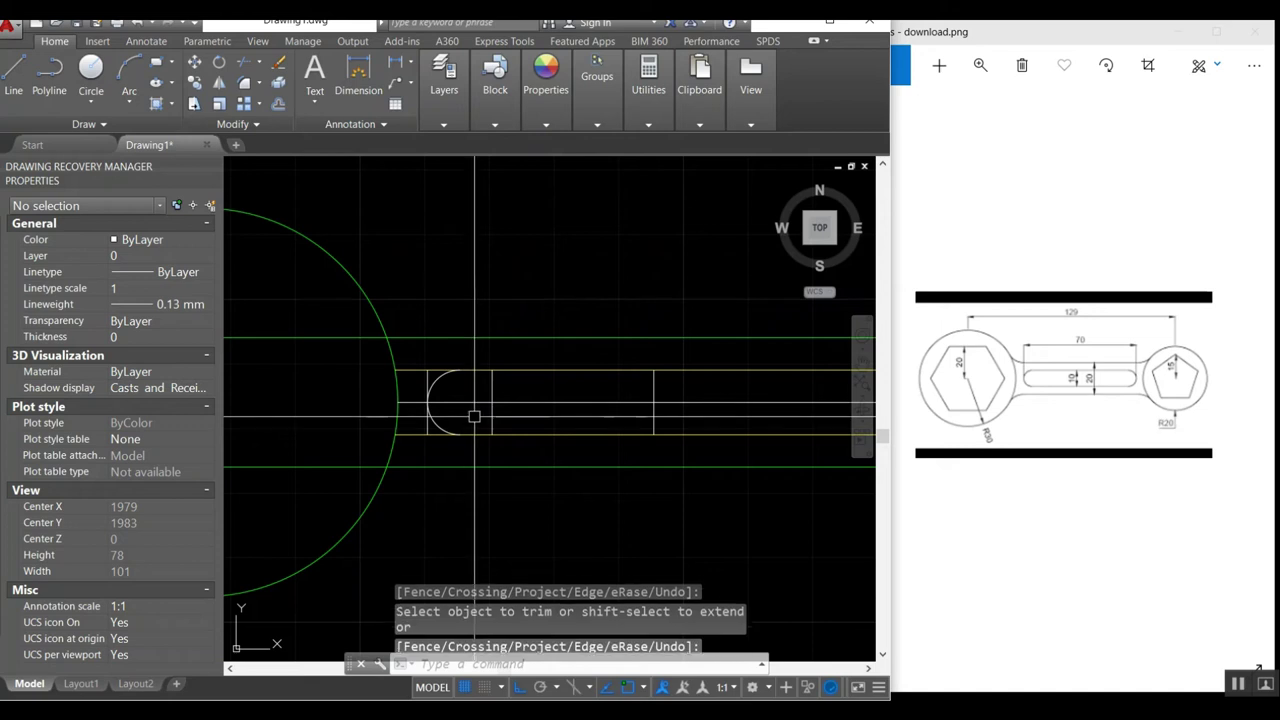
{"action": "scroll", "coordinate": [474, 414], "scroll_direction": "down", "scroll_amount": 3}
{"action": "scroll", "coordinate": [485, 413], "scroll_direction": "up", "scroll_amount": 1}
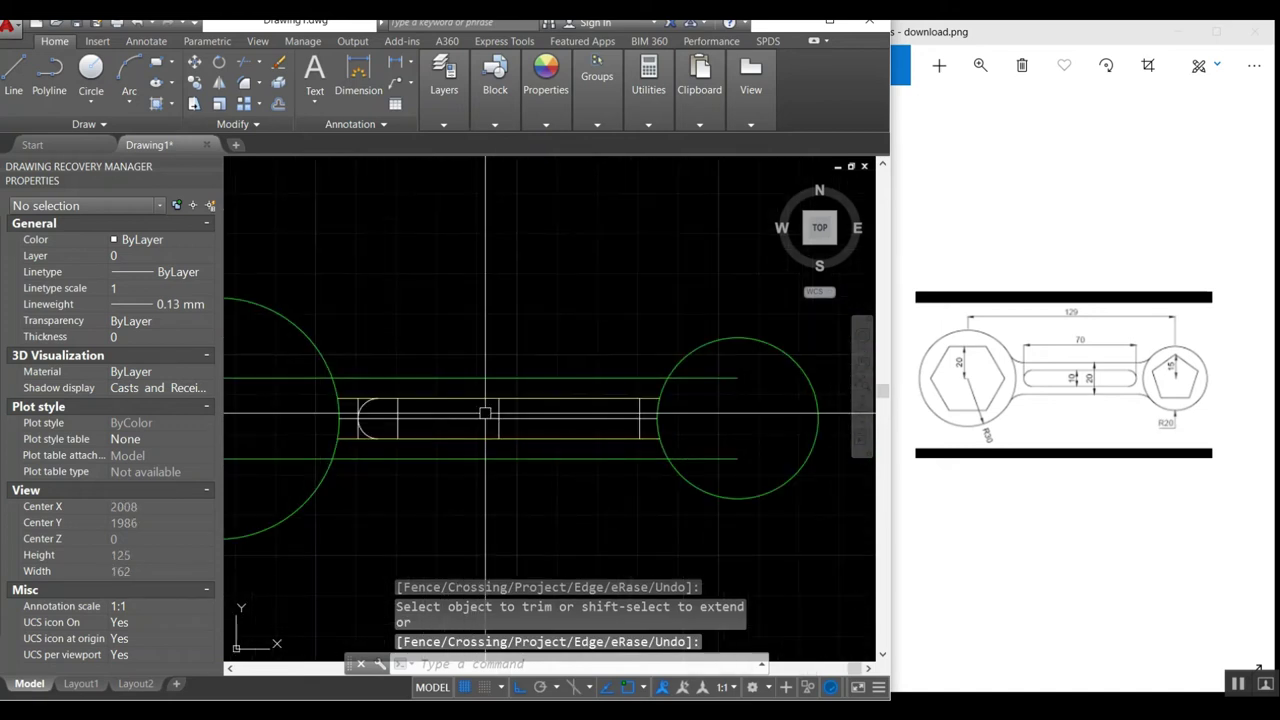
{"action": "type", "text": "mi"}
{"action": "key", "text": "Return"}
Step: Mirror the slot's rounded arc about its vertical centre line, keeping the original
{"action": "left_click", "coordinate": [367, 405]}
{"action": "key", "text": "Return"}
{"action": "left_click", "coordinate": [498, 399]}
{"action": "left_click", "coordinate": [497, 438]}
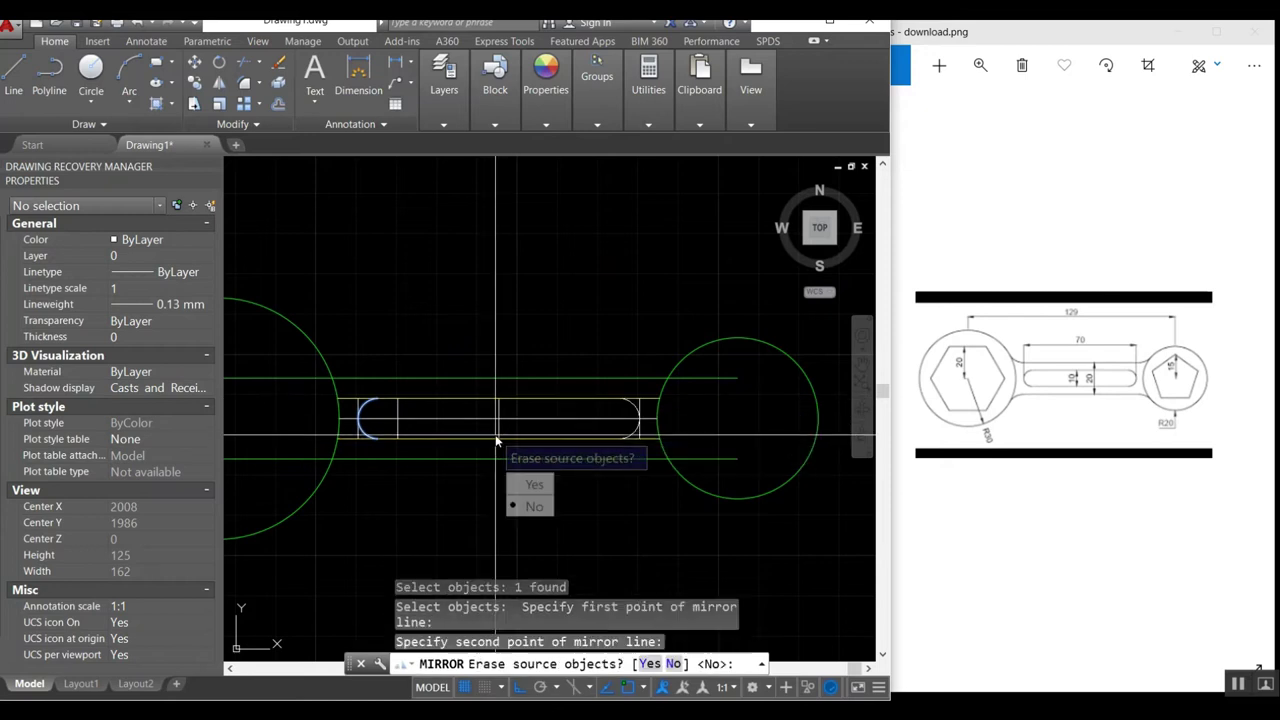
{"action": "key", "text": "Return"}
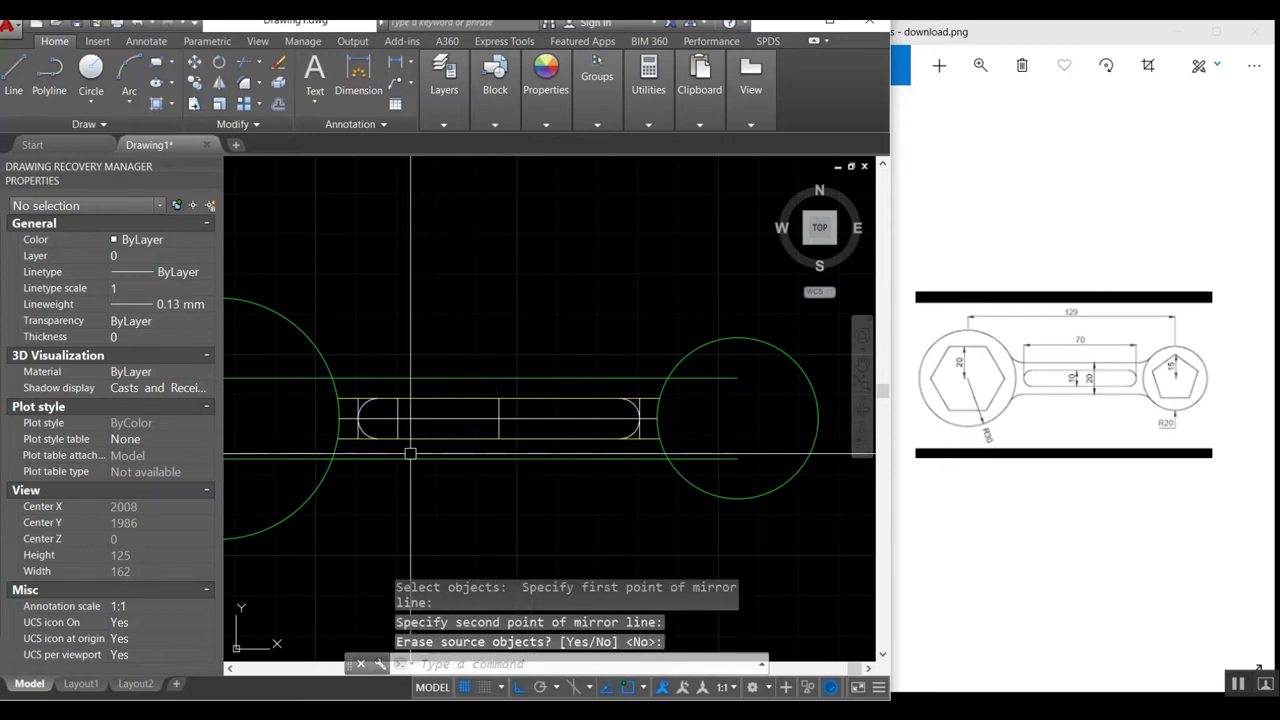
Step: Erase the construction lines inside the slot, then undo that erase
{"action": "type", "text": "e"}
{"action": "key", "text": "Return"}
{"action": "left_click", "coordinate": [350, 437]}
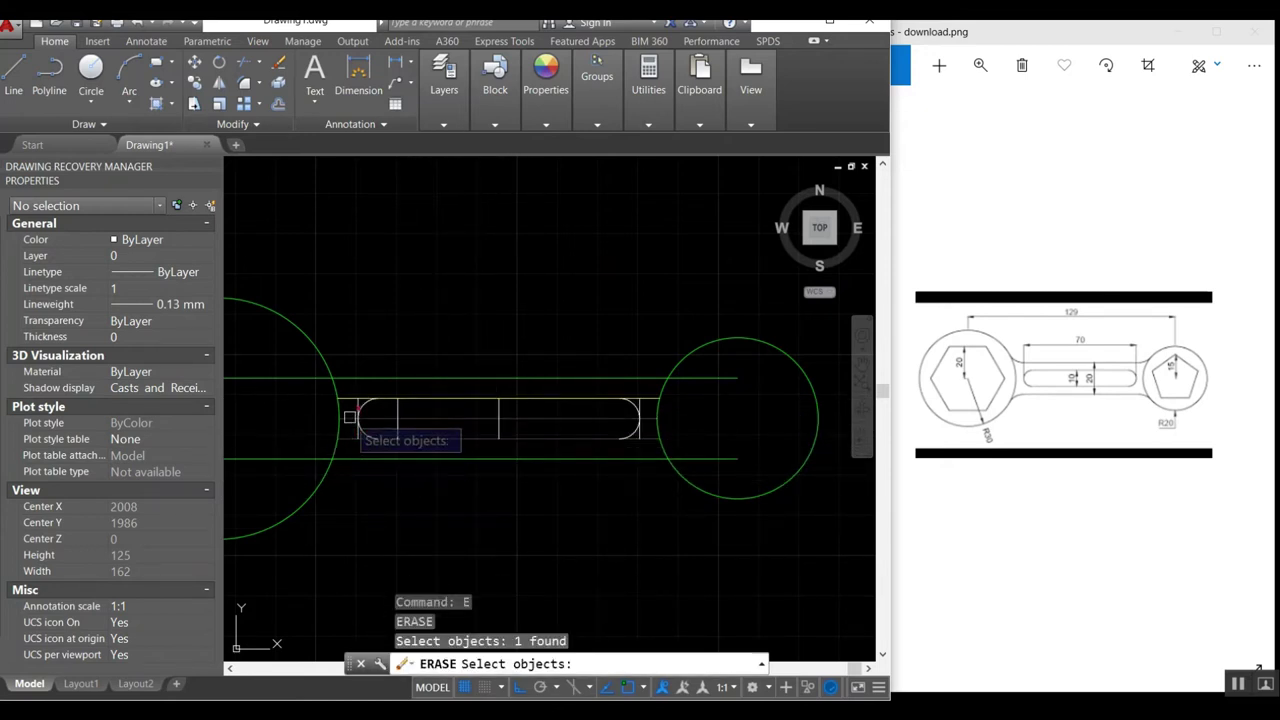
{"action": "left_click", "coordinate": [355, 400]}
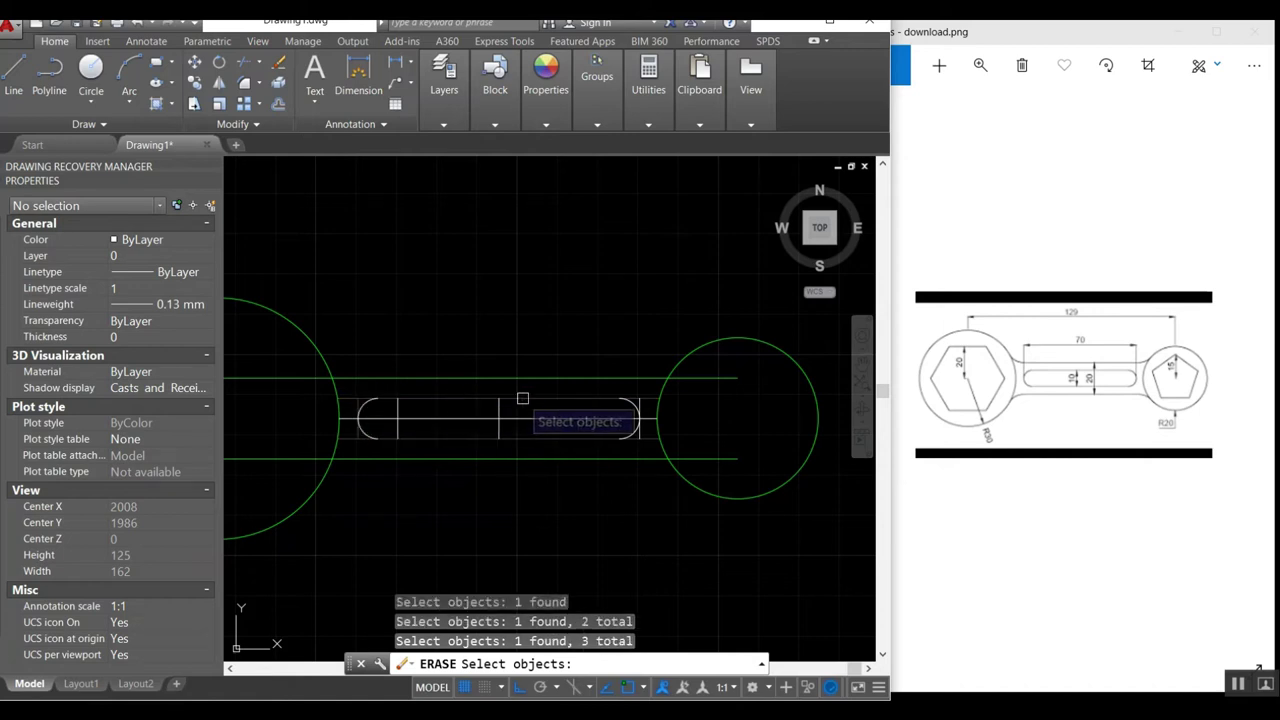
{"action": "left_click", "coordinate": [403, 410]}
{"action": "left_click", "coordinate": [613, 405]}
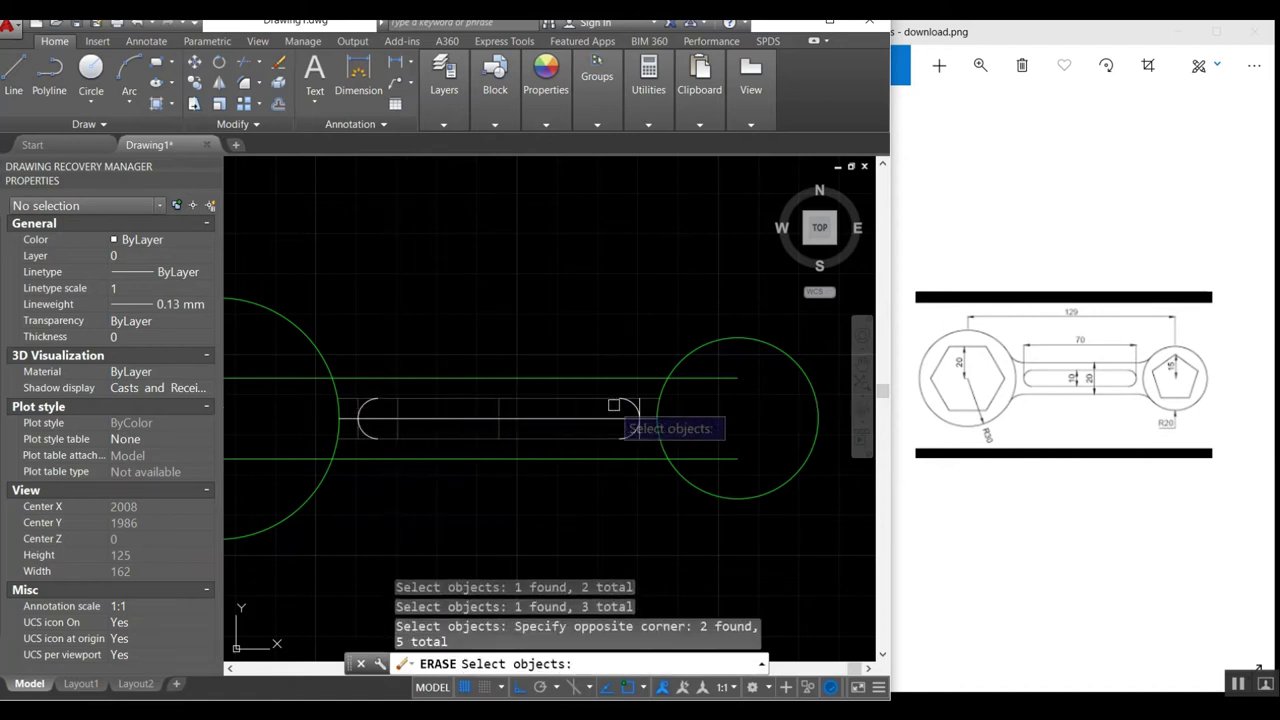
{"action": "left_click", "coordinate": [643, 401]}
{"action": "key", "text": "Return"}
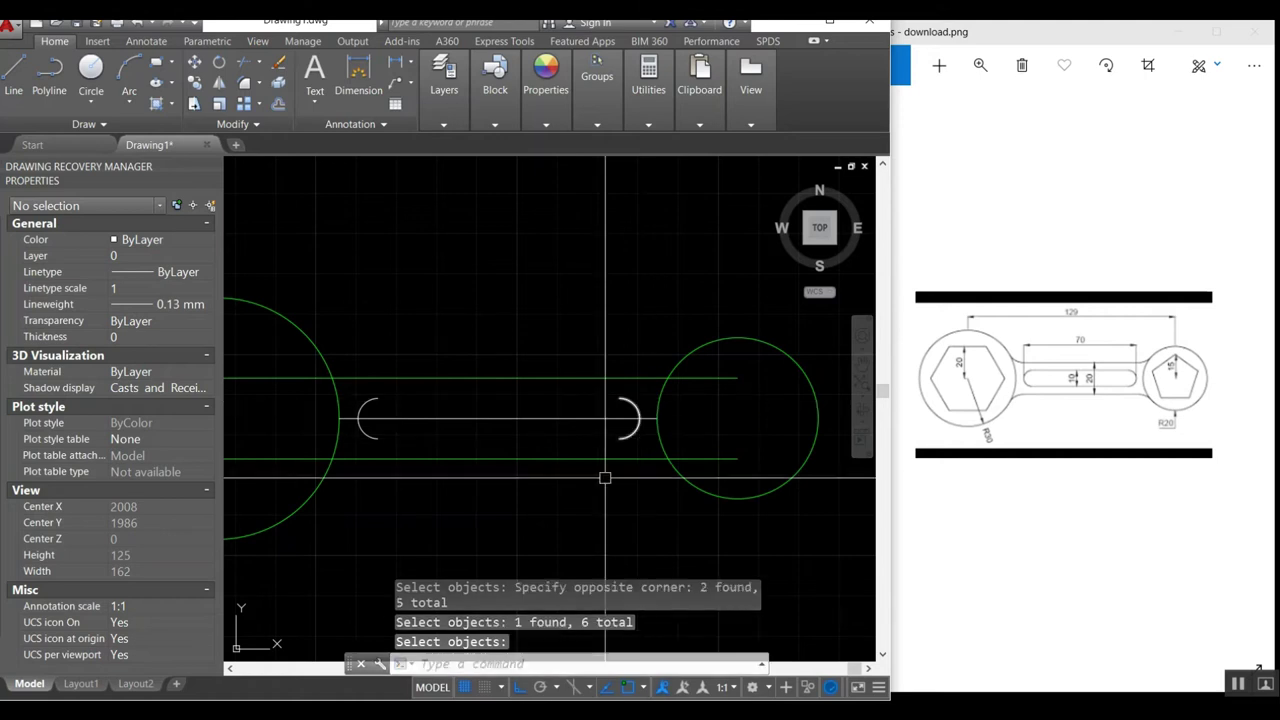
{"action": "key", "text": "ctrl+z"}
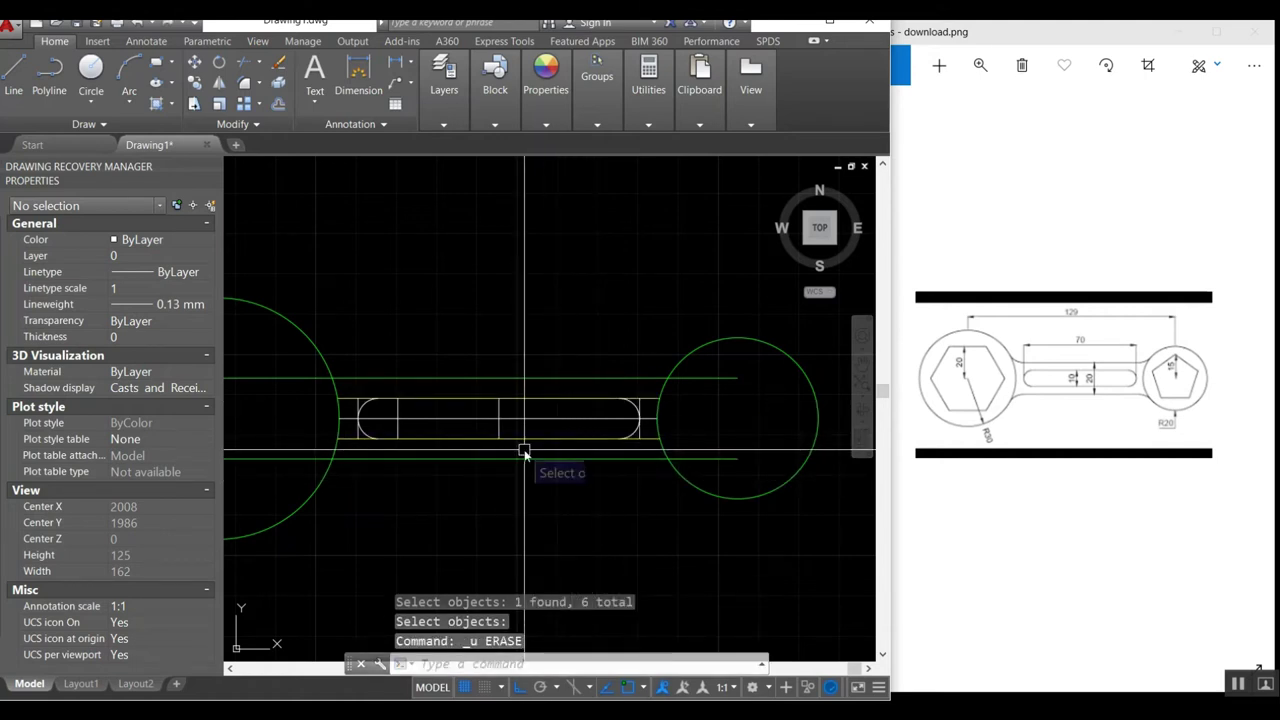
Step: Trim the slot's leftover line ends with TR
{"action": "scroll", "coordinate": [524, 452], "scroll_direction": "up", "scroll_amount": 4}
{"action": "type", "text": "tr"}
{"action": "key", "text": "Return"}
{"action": "key", "text": "Return"}
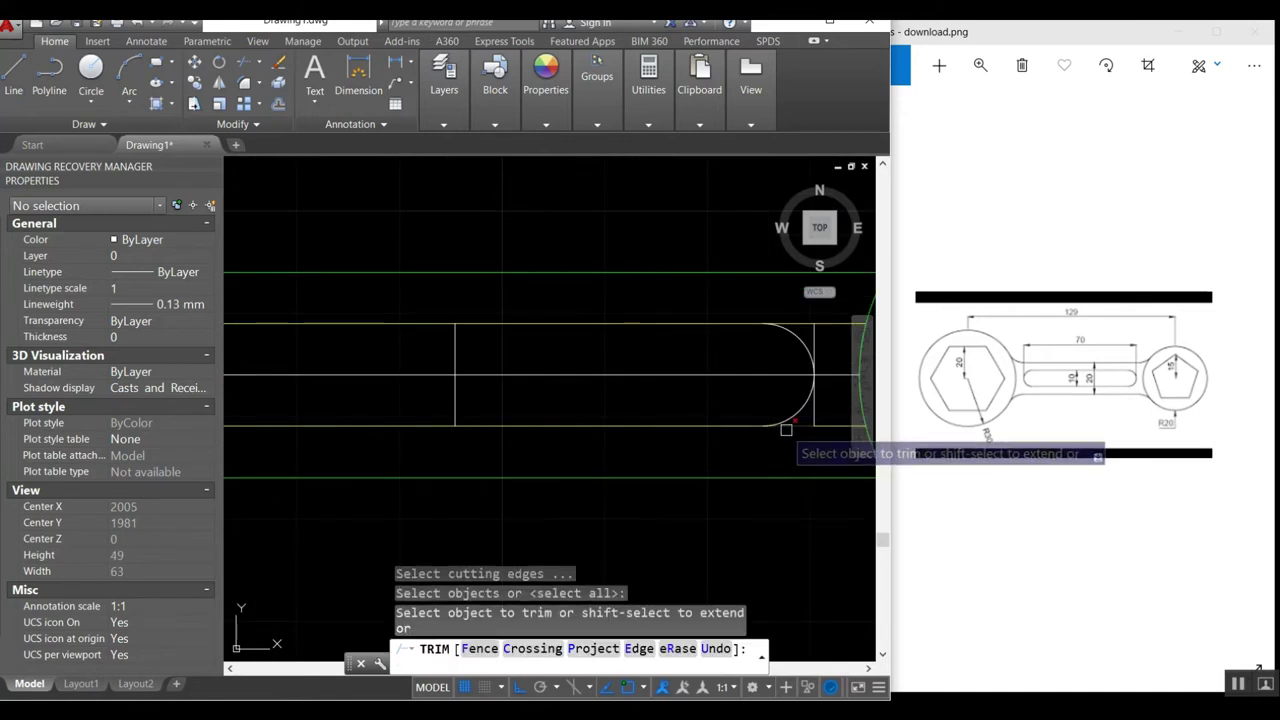
{"action": "scroll", "coordinate": [786, 429], "scroll_direction": "down", "scroll_amount": 2}
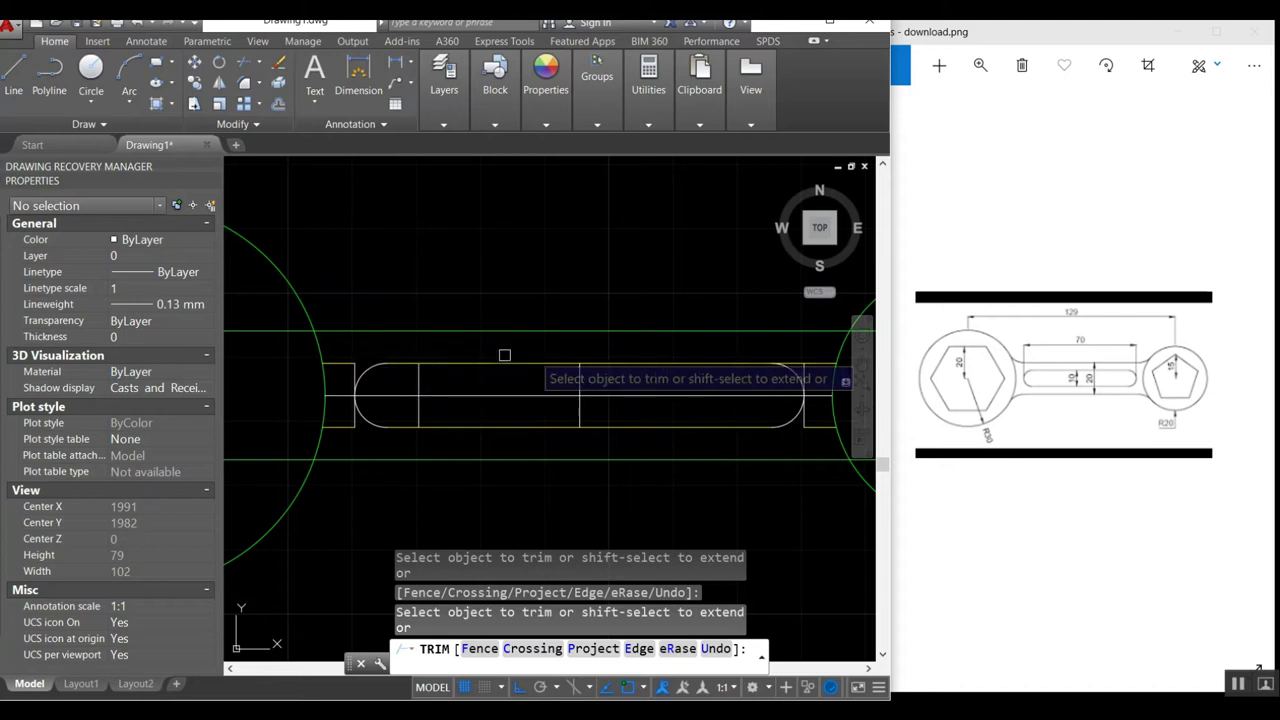
{"action": "key", "text": "Escape"}
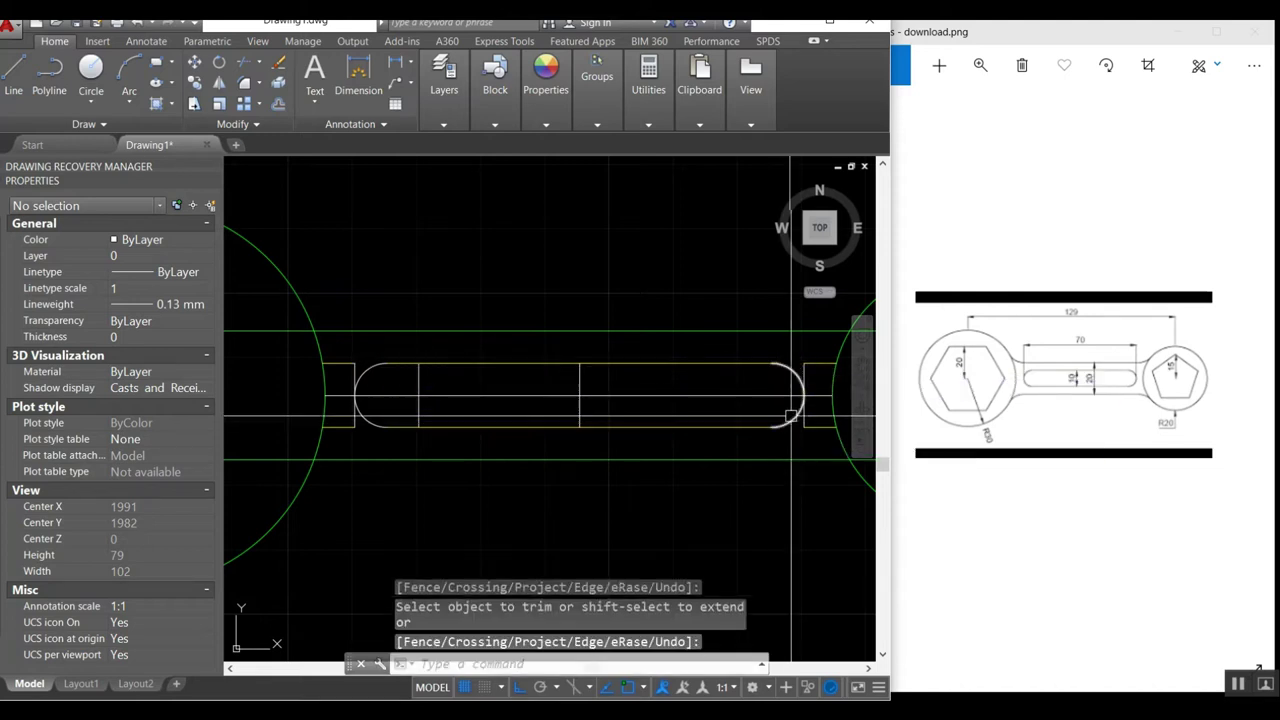
Step: Erase the leftover construction lines at the slot's right and left ends
{"action": "type", "text": "e"}
{"action": "key", "text": "space"}
{"action": "scroll", "coordinate": [758, 350], "scroll_direction": "down", "scroll_amount": 2}
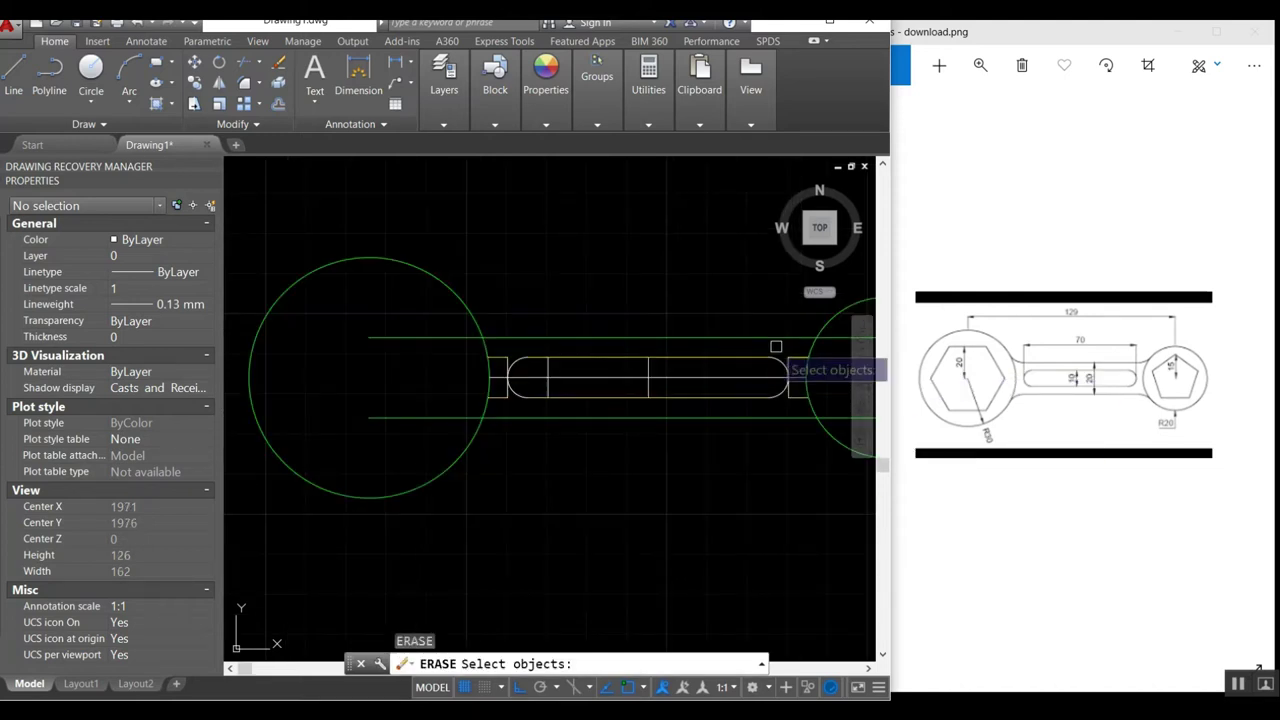
{"action": "left_click", "coordinate": [776, 346]}
{"action": "left_click", "coordinate": [832, 399]}
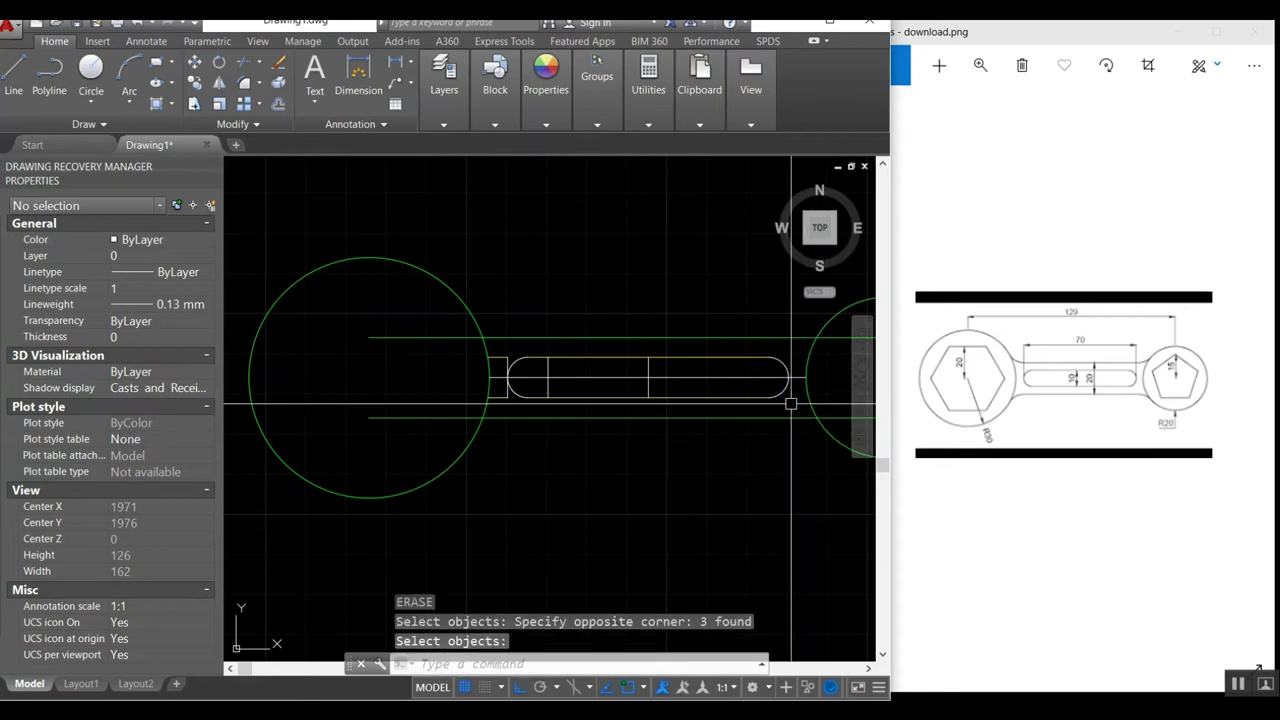
{"action": "scroll", "coordinate": [499, 365], "scroll_direction": "up", "scroll_amount": 2}
{"action": "left_click", "coordinate": [447, 343]}
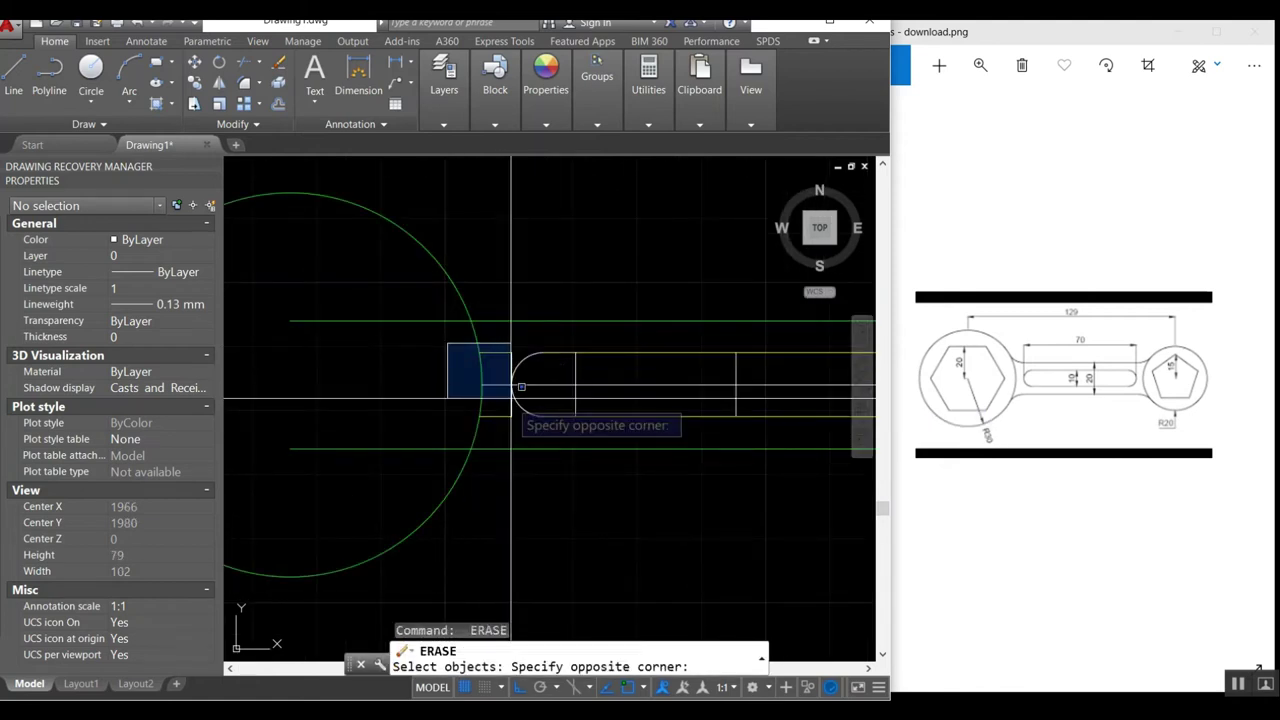
{"action": "left_click", "coordinate": [518, 430]}
Step: Window-select and erase the remaining construction lines inside the slot
{"action": "scroll", "coordinate": [500, 423], "scroll_direction": "down", "scroll_amount": 4}
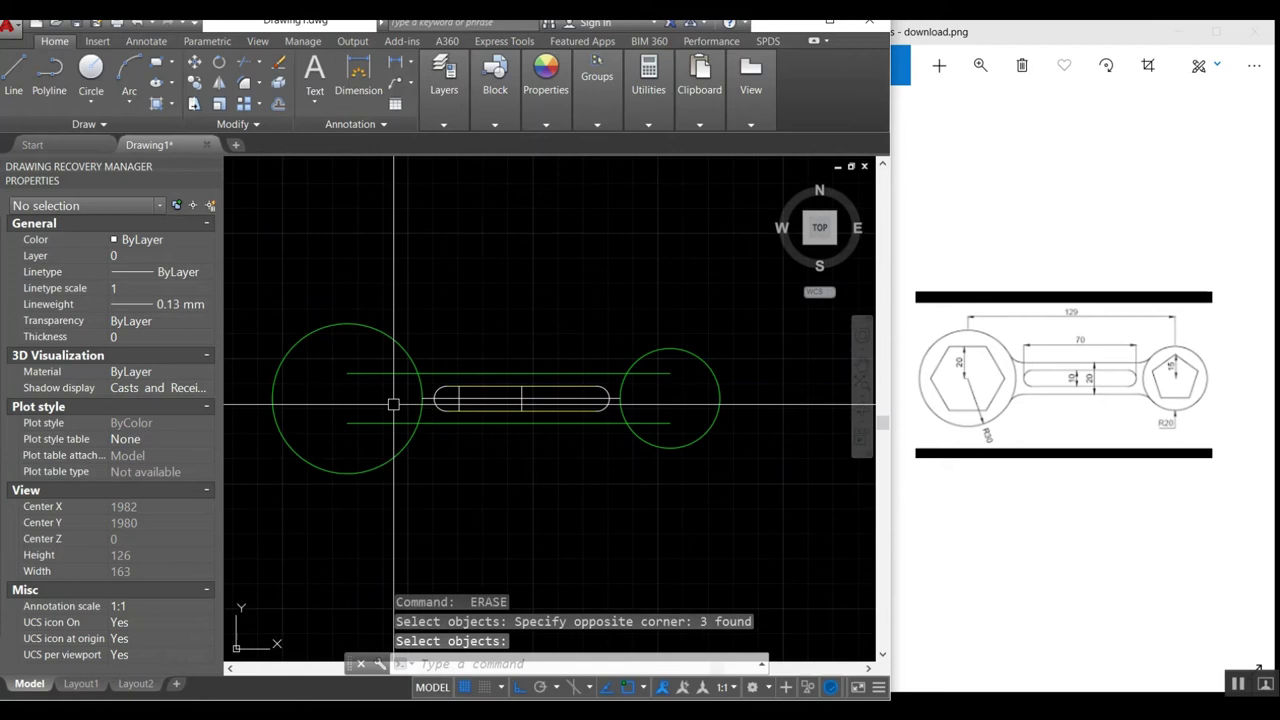
{"action": "scroll", "coordinate": [454, 378], "scroll_direction": "up", "scroll_amount": 3}
{"action": "left_click", "coordinate": [455, 379]}
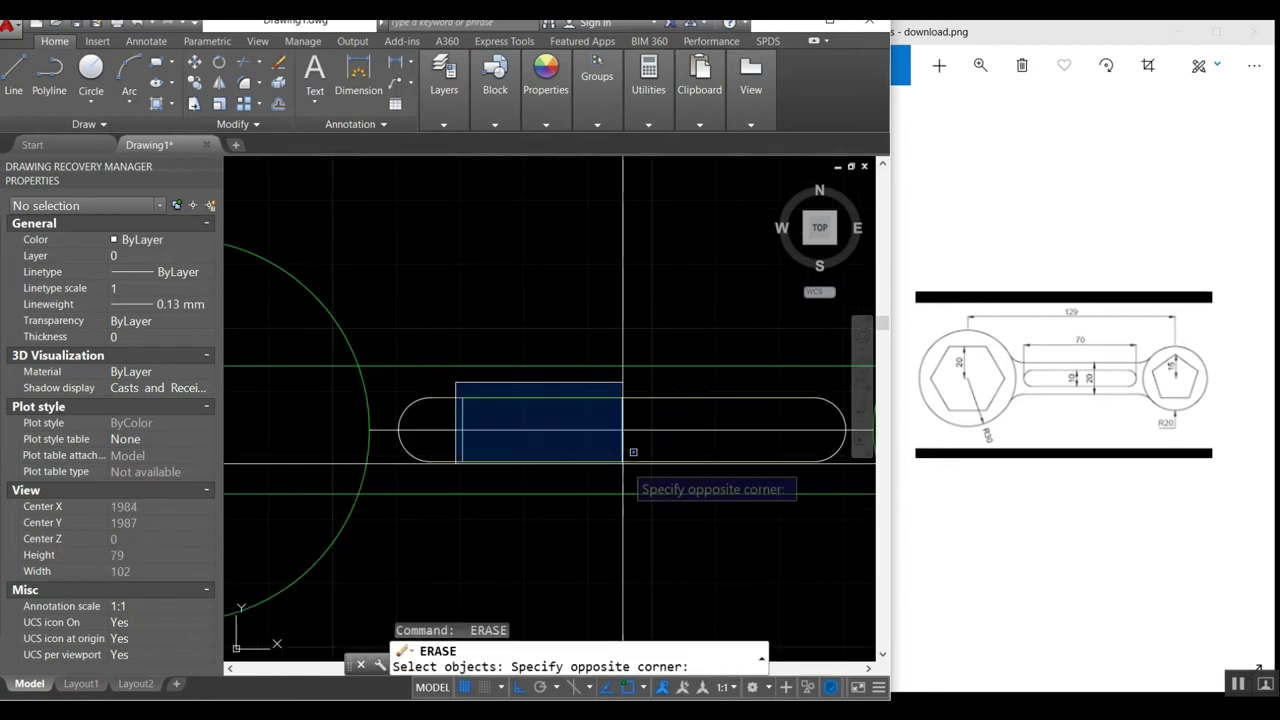
{"action": "left_click", "coordinate": [643, 475]}
{"action": "scroll", "coordinate": [469, 508], "scroll_direction": "down", "scroll_amount": 4}
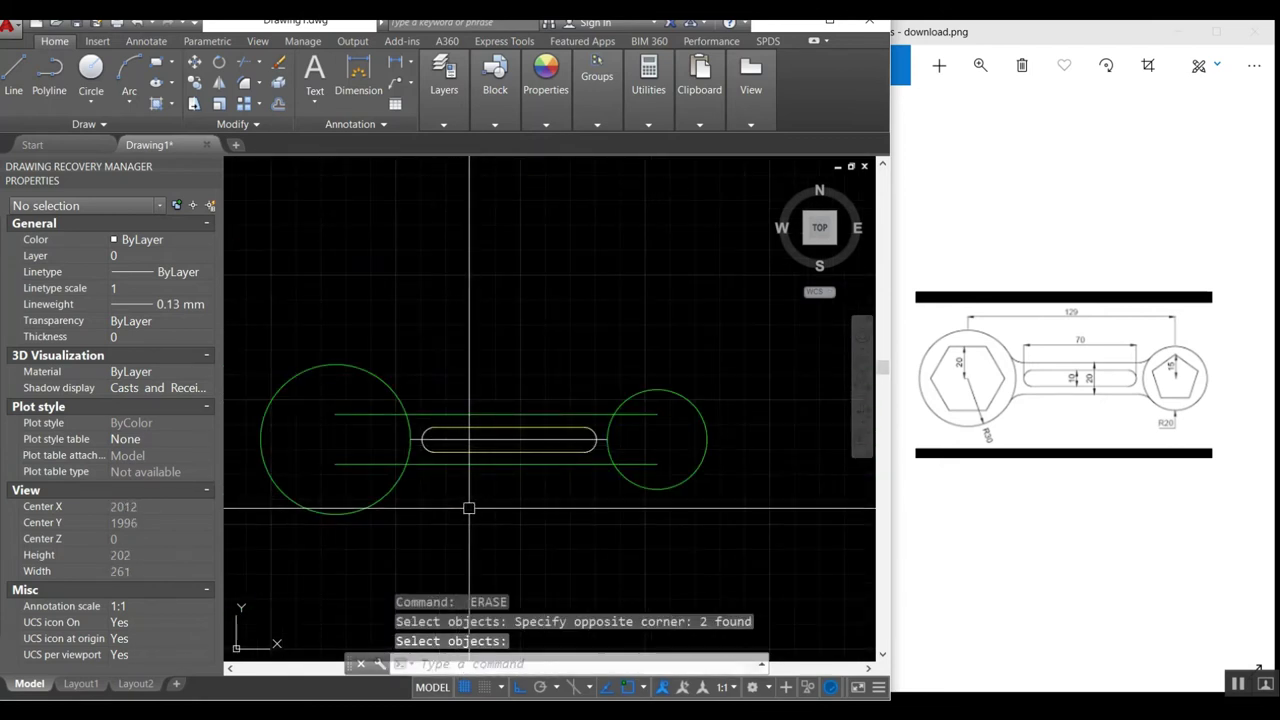
Step: Match the rounded slot outline to the yellow slot-line properties
{"action": "type", "text": "ma"}
{"action": "key", "text": "Return"}
{"action": "scroll", "coordinate": [462, 435], "scroll_direction": "up", "scroll_amount": 5}
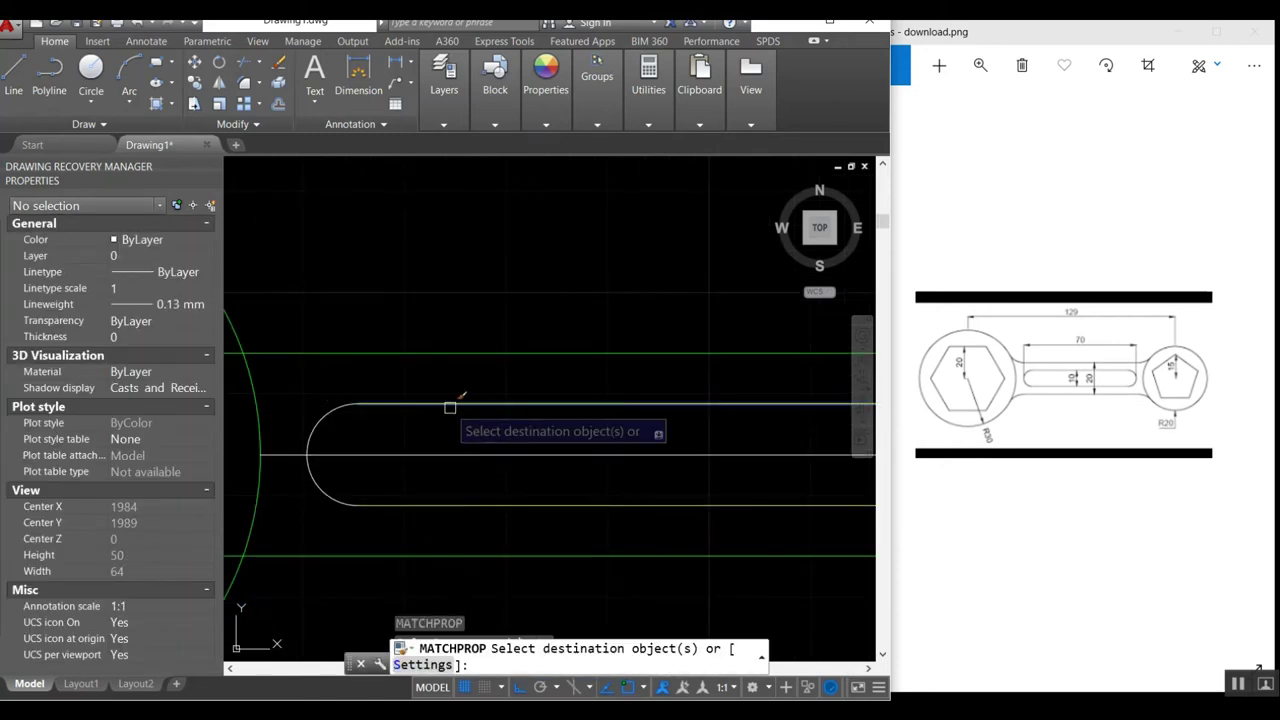
{"action": "scroll", "coordinate": [340, 415], "scroll_direction": "down", "scroll_amount": 4}
{"action": "left_click", "coordinate": [586, 418]}
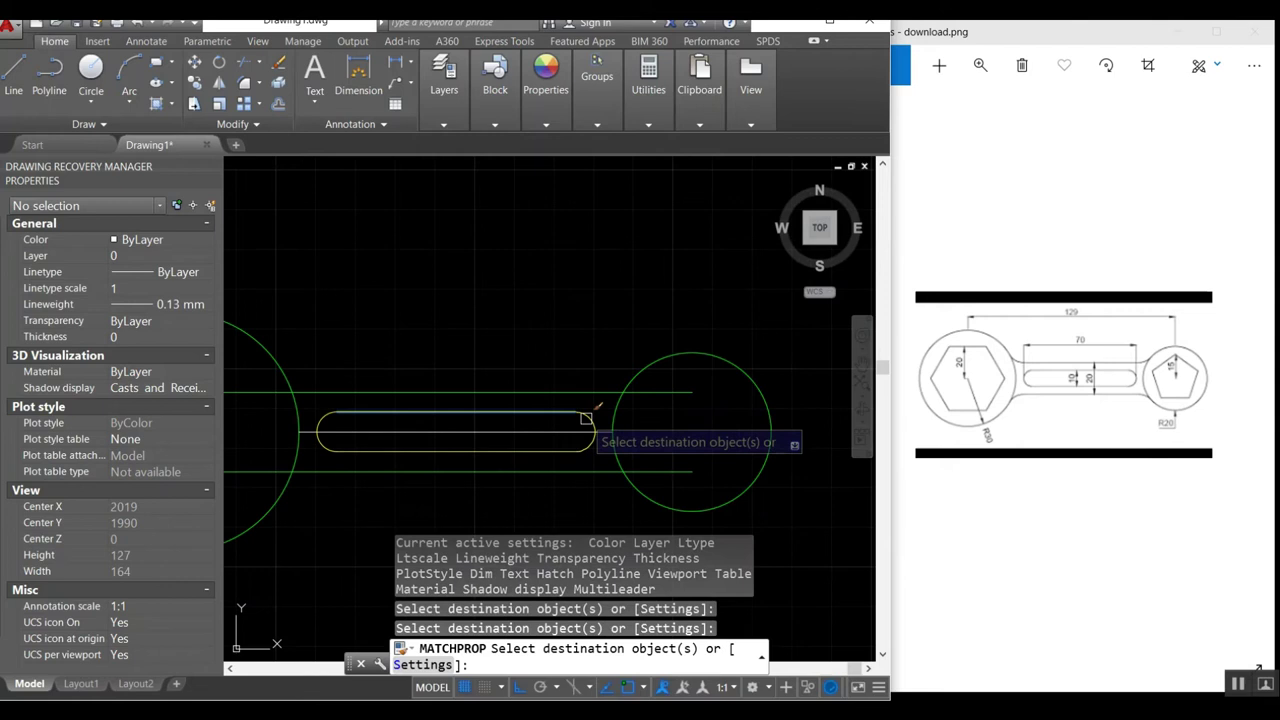
{"action": "key", "text": "Return"}
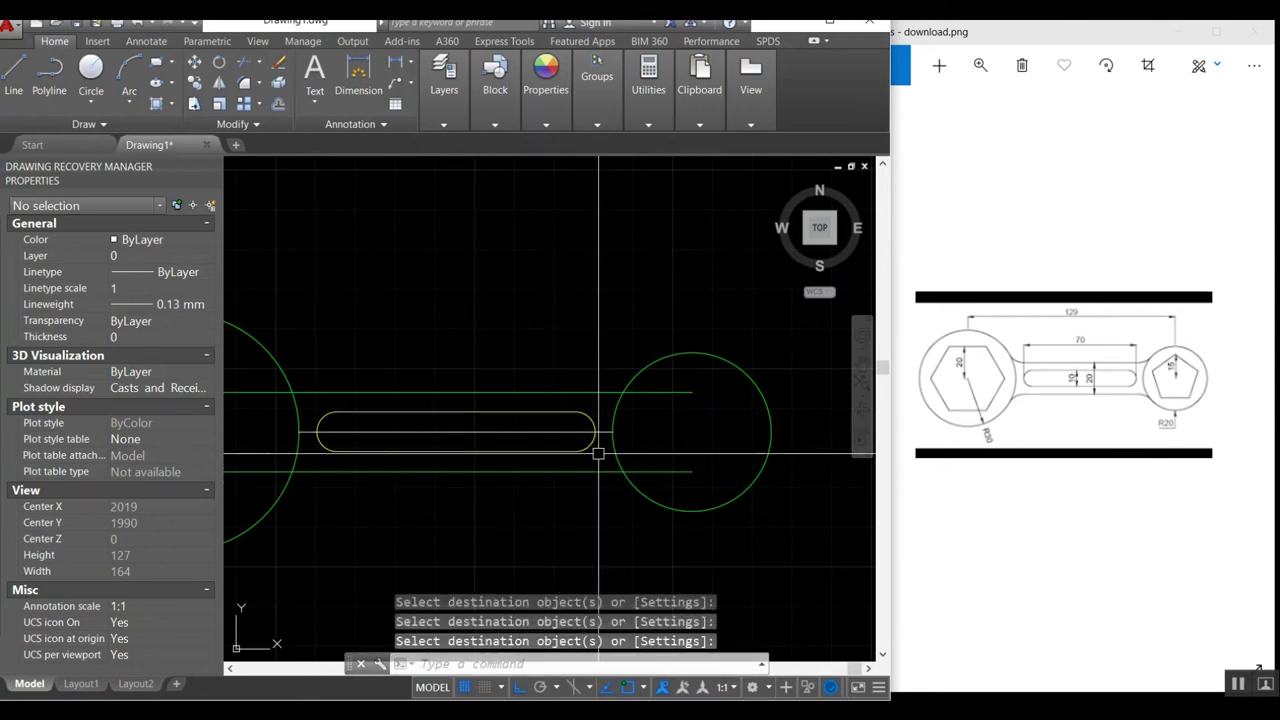
Step: Erase the stray line stub beside the slot's right end
{"action": "type", "text": "e"}
{"action": "key", "text": "Return"}
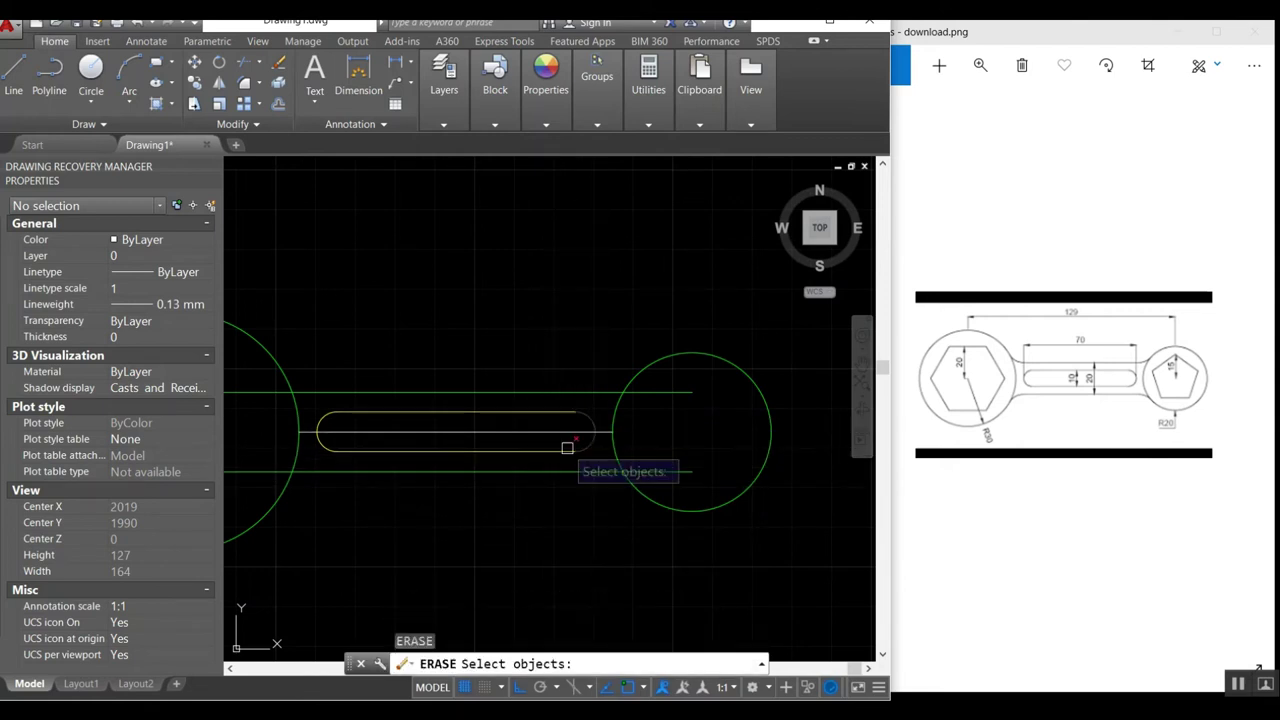
{"action": "left_click", "coordinate": [554, 431]}
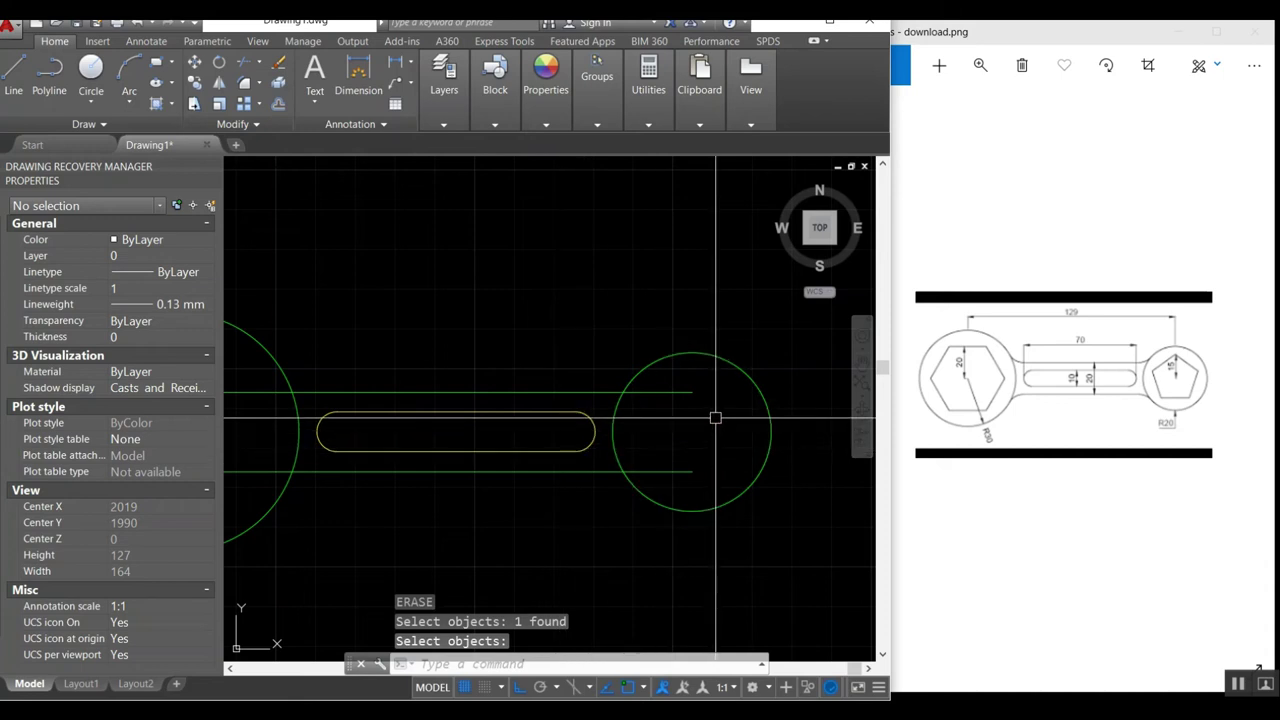
Step: Trim away the green handle edge lines where they extend inside the end circles
{"action": "scroll", "coordinate": [714, 417], "scroll_direction": "down", "scroll_amount": 2}
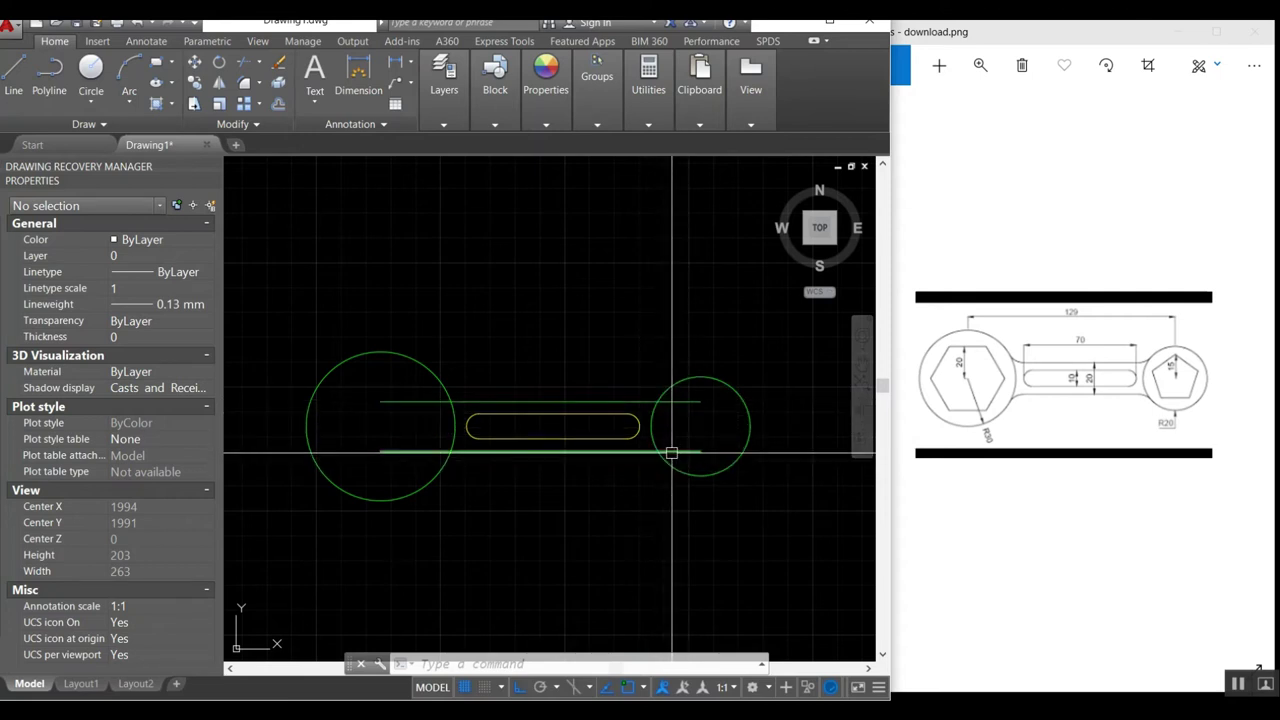
{"action": "type", "text": "tr"}
{"action": "key", "text": "Return"}
{"action": "key", "text": "Return"}
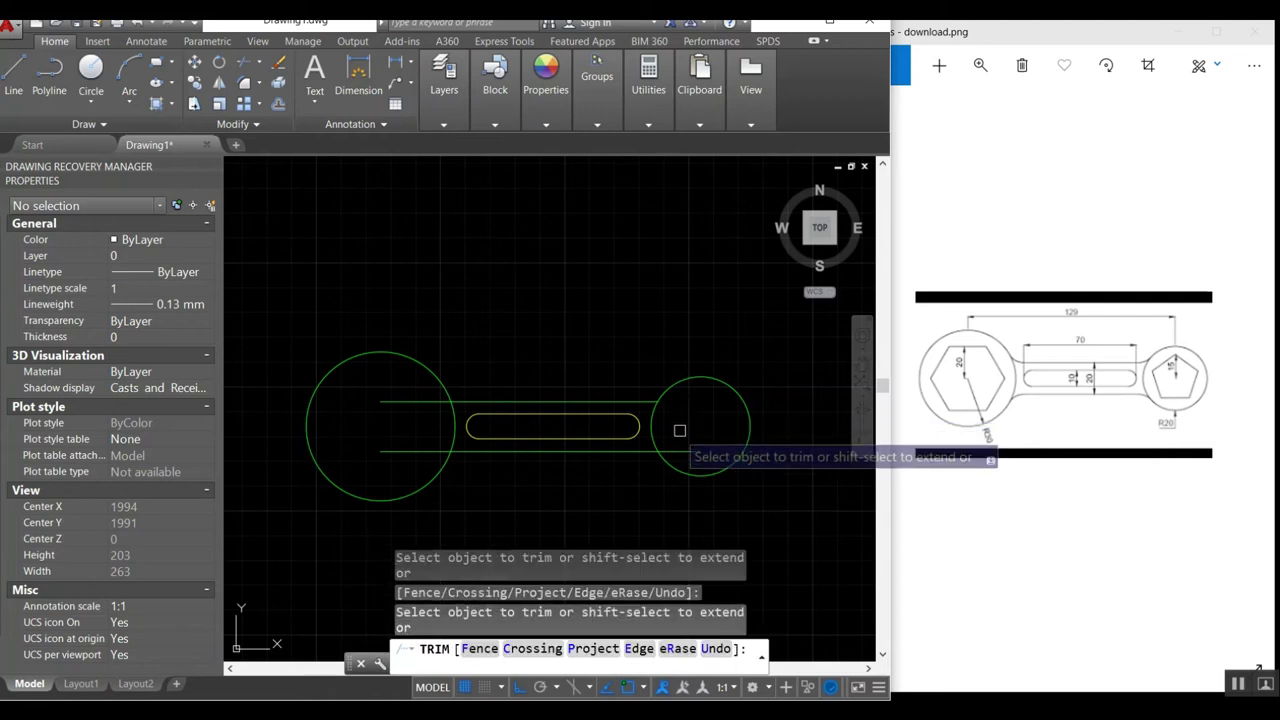
{"action": "left_click", "coordinate": [430, 451]}
{"action": "left_click", "coordinate": [430, 403]}
{"action": "key", "text": "Return"}
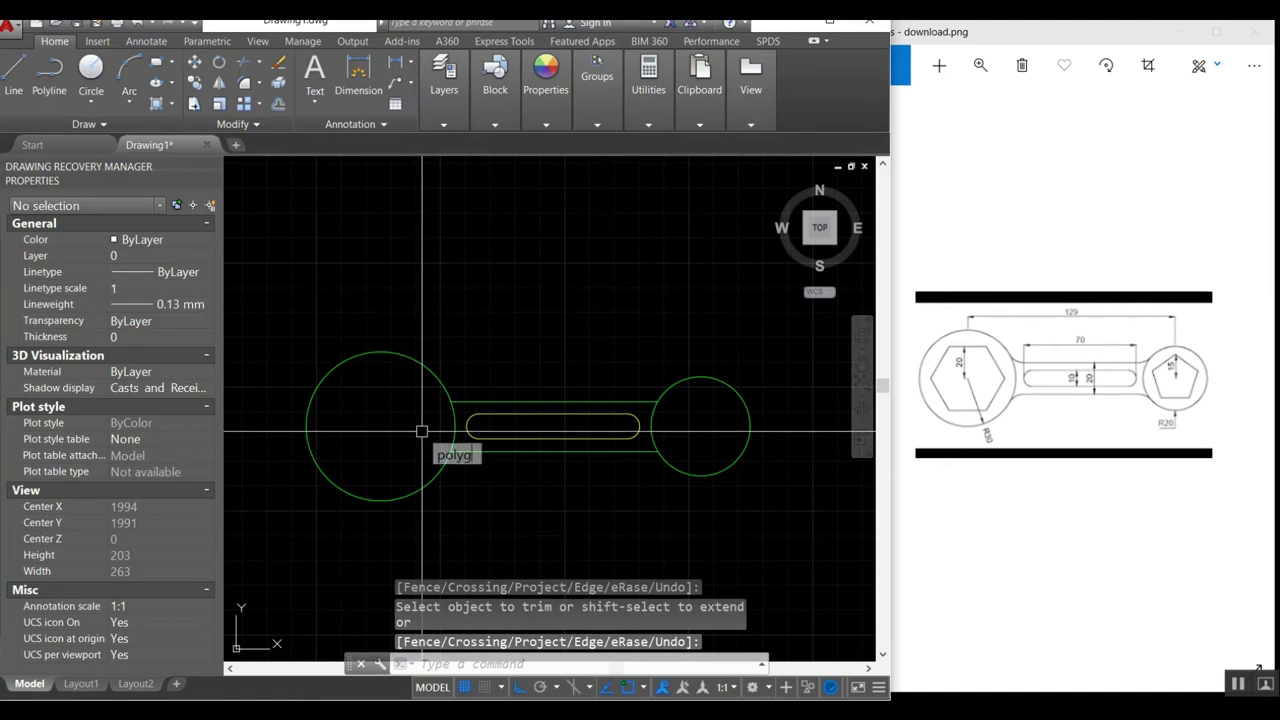
Step: Cancel a failed polygon attempt and check the left circle's centre and radius
{"action": "key", "text": "Return"}
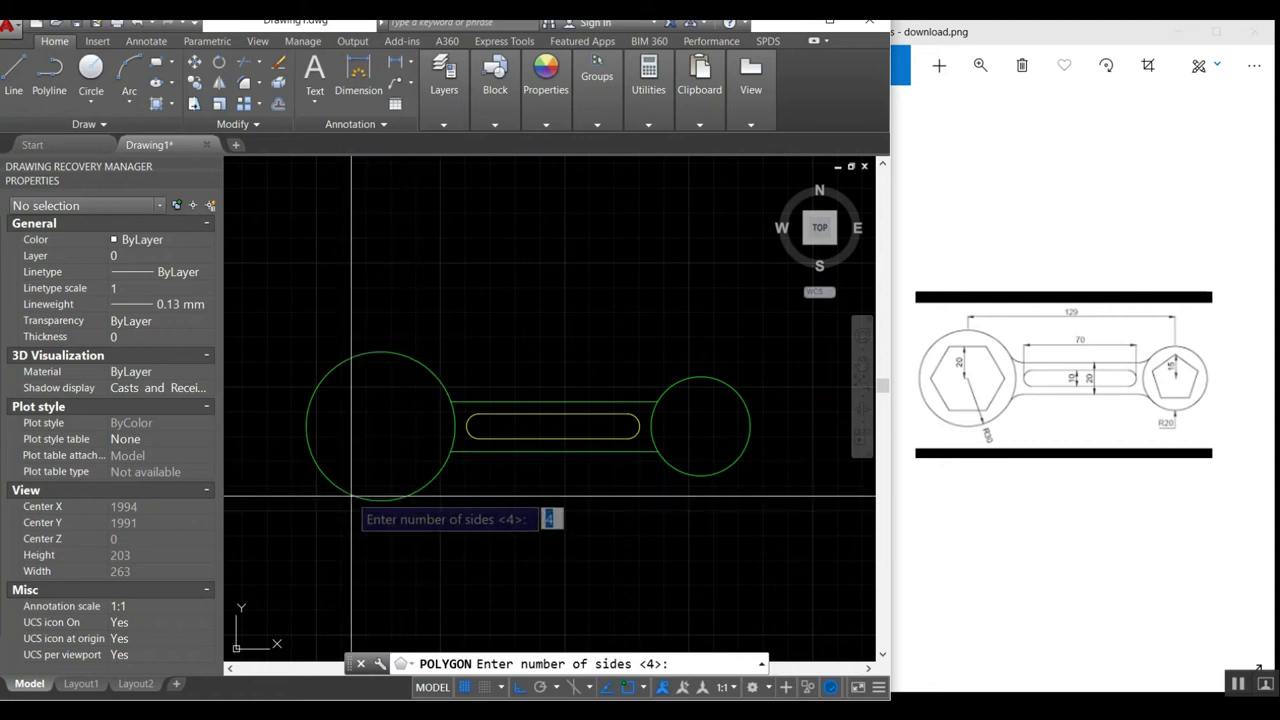
{"action": "right_click", "coordinate": [411, 381], "text": "shift"}
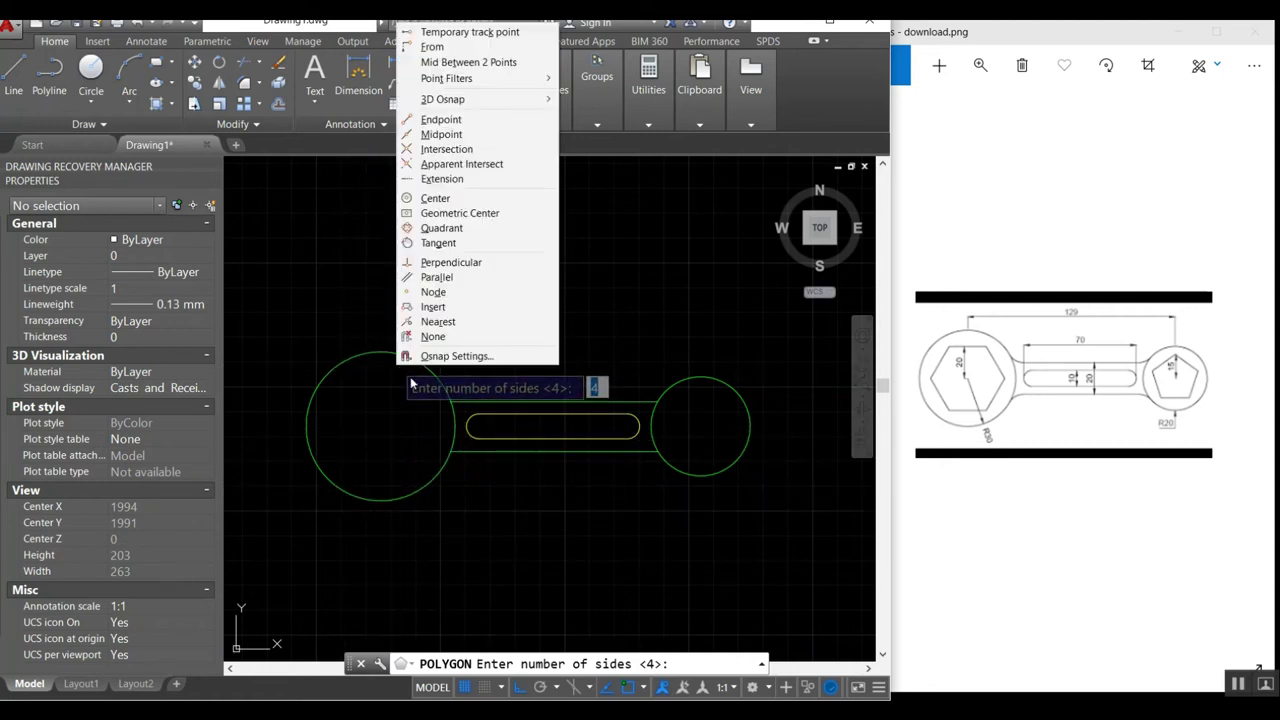
{"action": "left_click", "coordinate": [435, 198]}
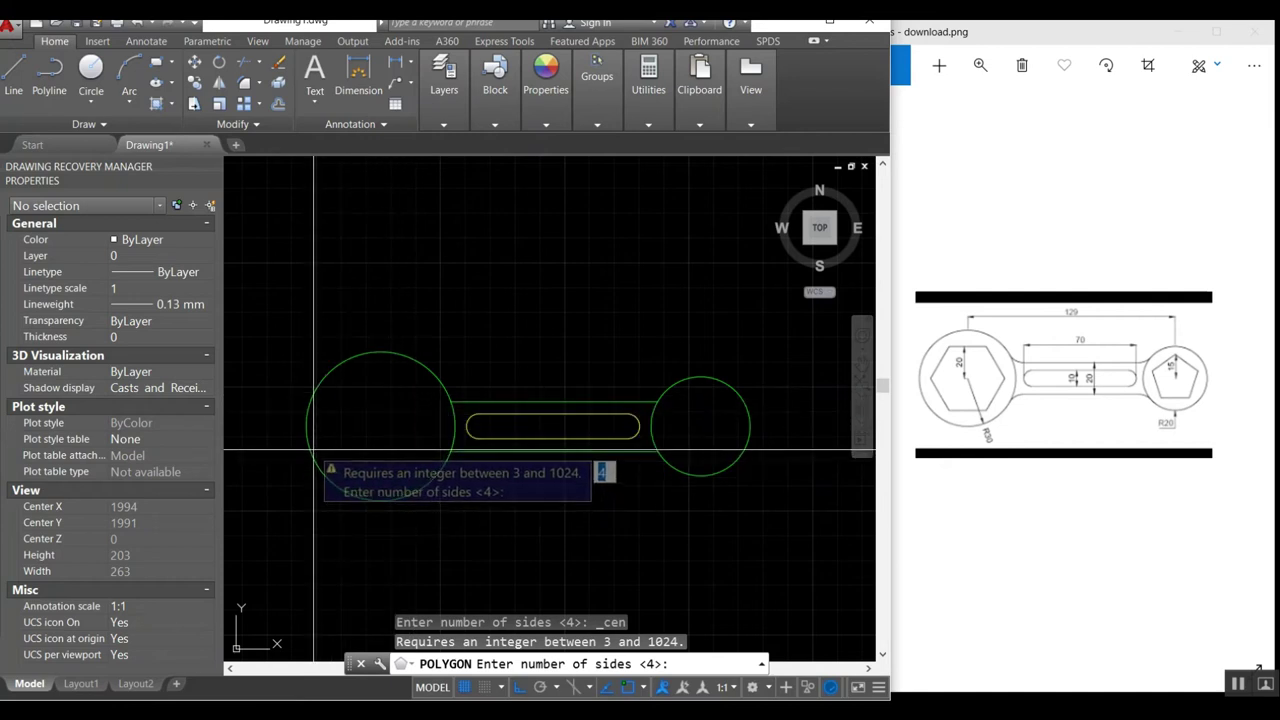
{"action": "key", "text": "Escape"}
{"action": "left_click", "coordinate": [324, 382]}
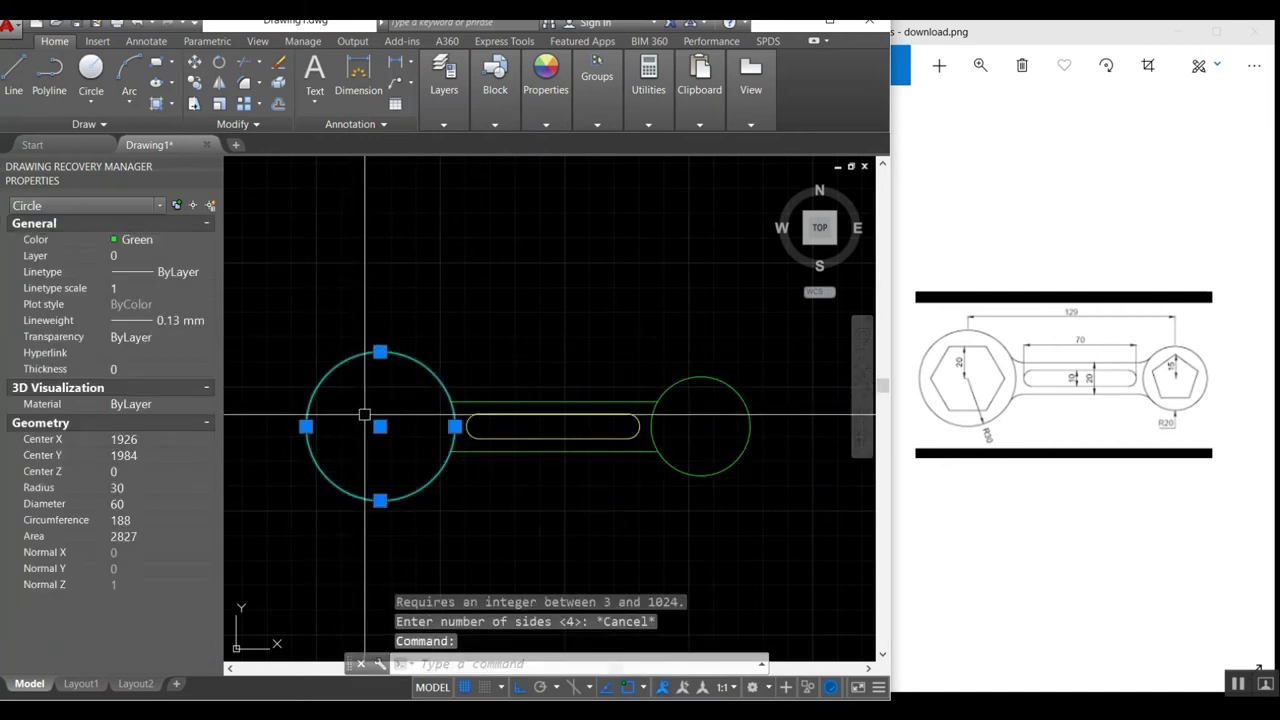
{"action": "key", "text": "Escape"}
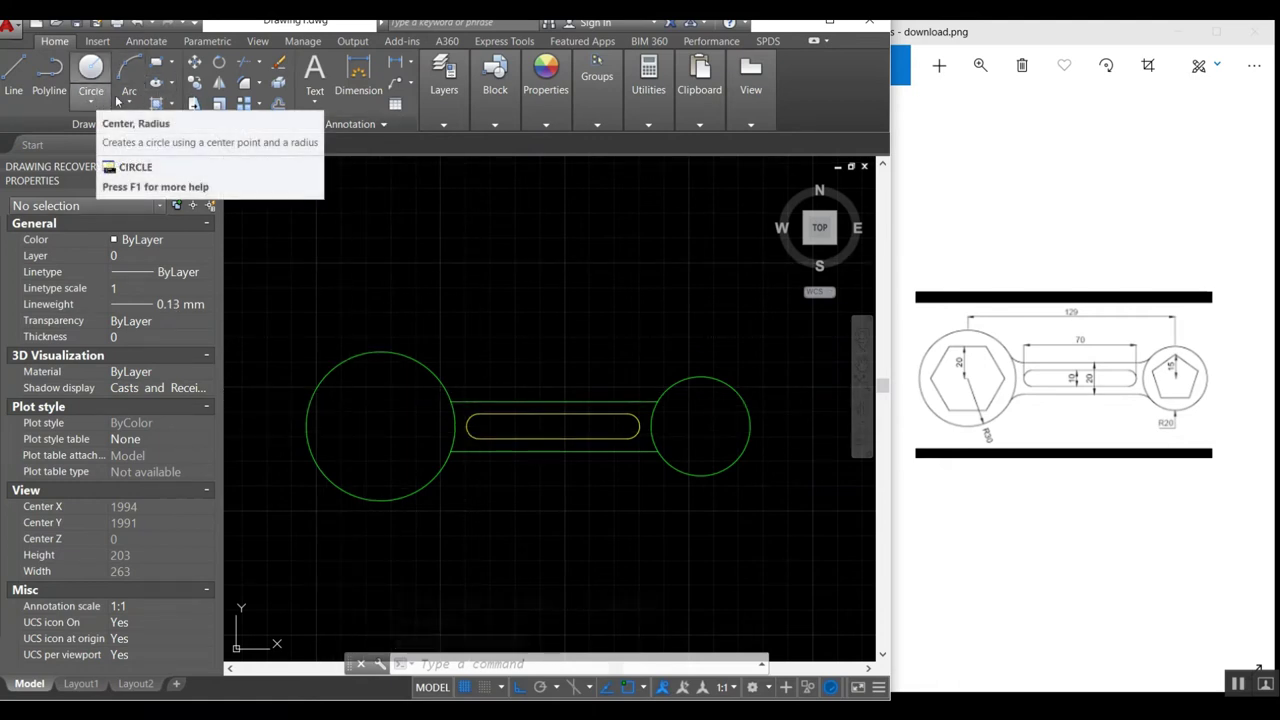
Step: Draw a six-sided polygon inscribed at radius 20, centred on the left circle
{"action": "left_click", "coordinate": [171, 82]}
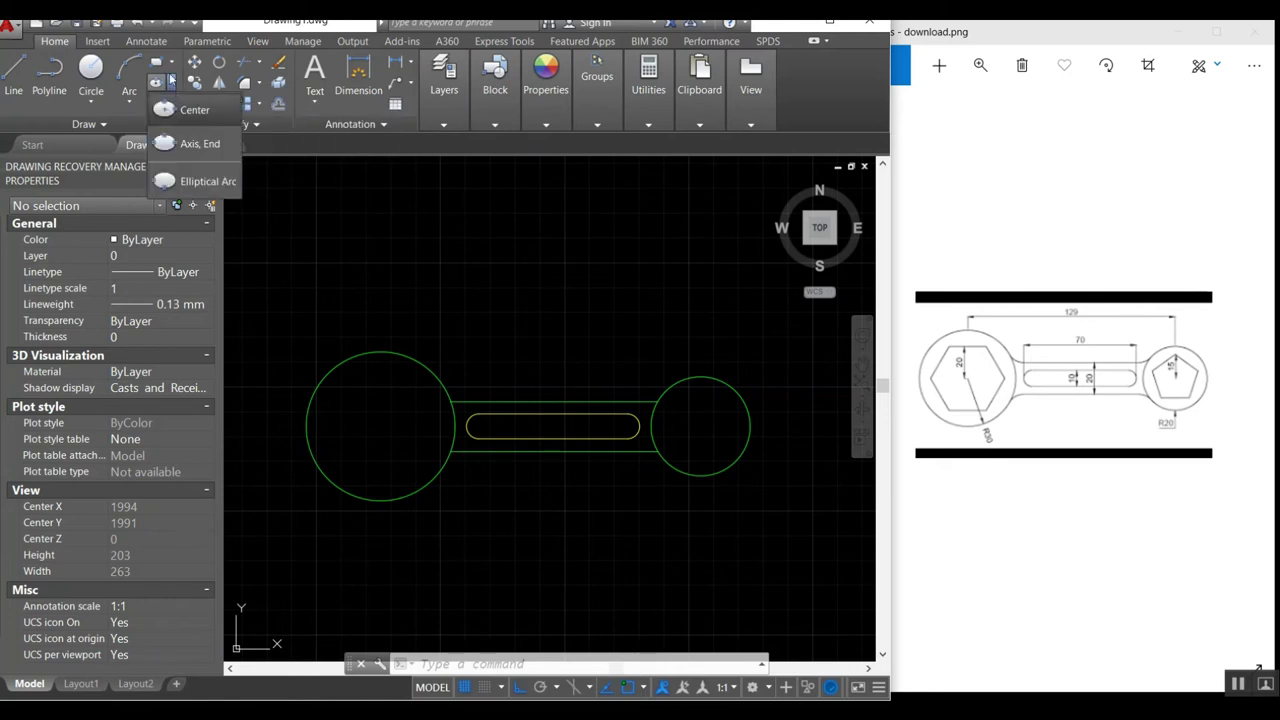
{"action": "left_click", "coordinate": [167, 61]}
{"action": "left_click", "coordinate": [195, 121]}
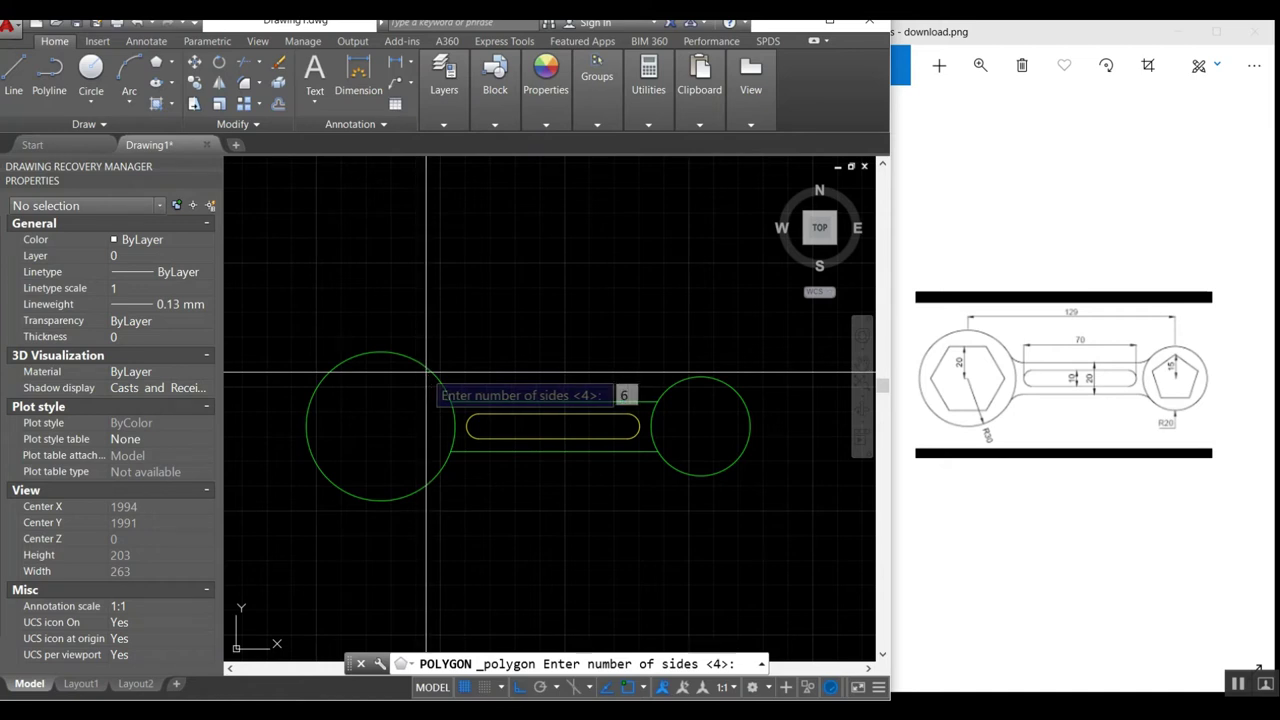
{"action": "key", "text": "Return"}
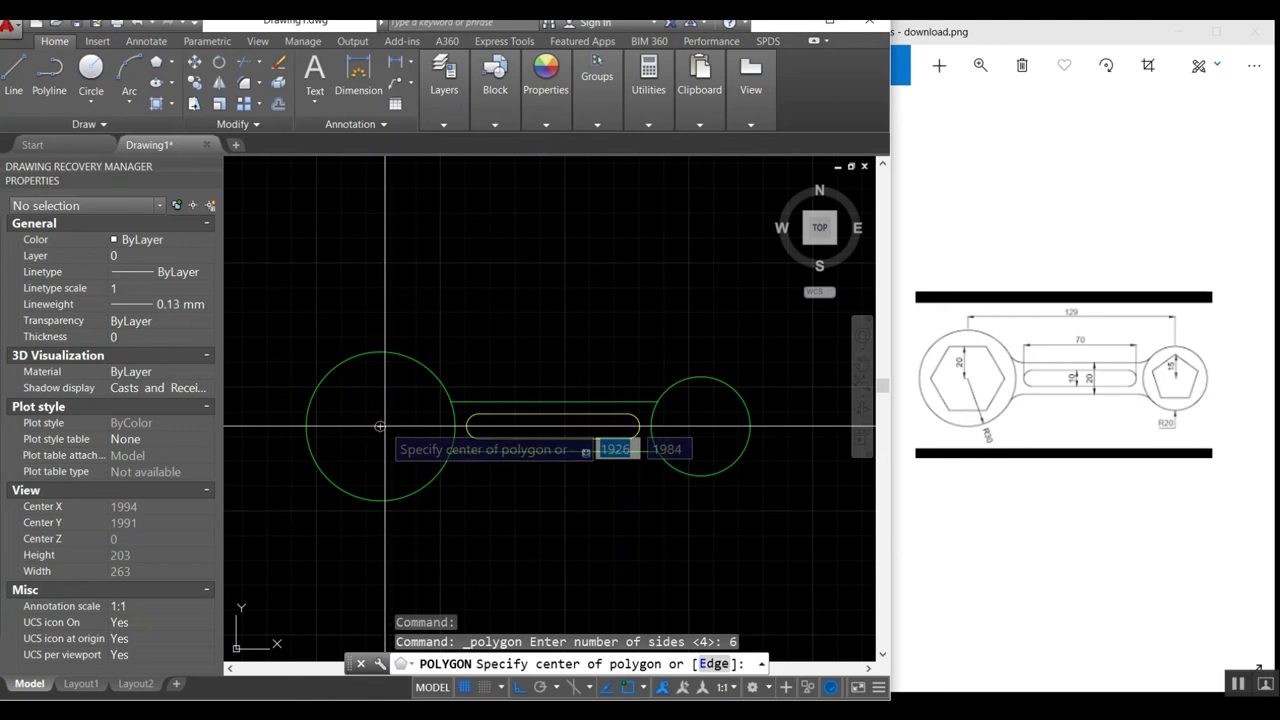
{"action": "left_click", "coordinate": [380, 426]}
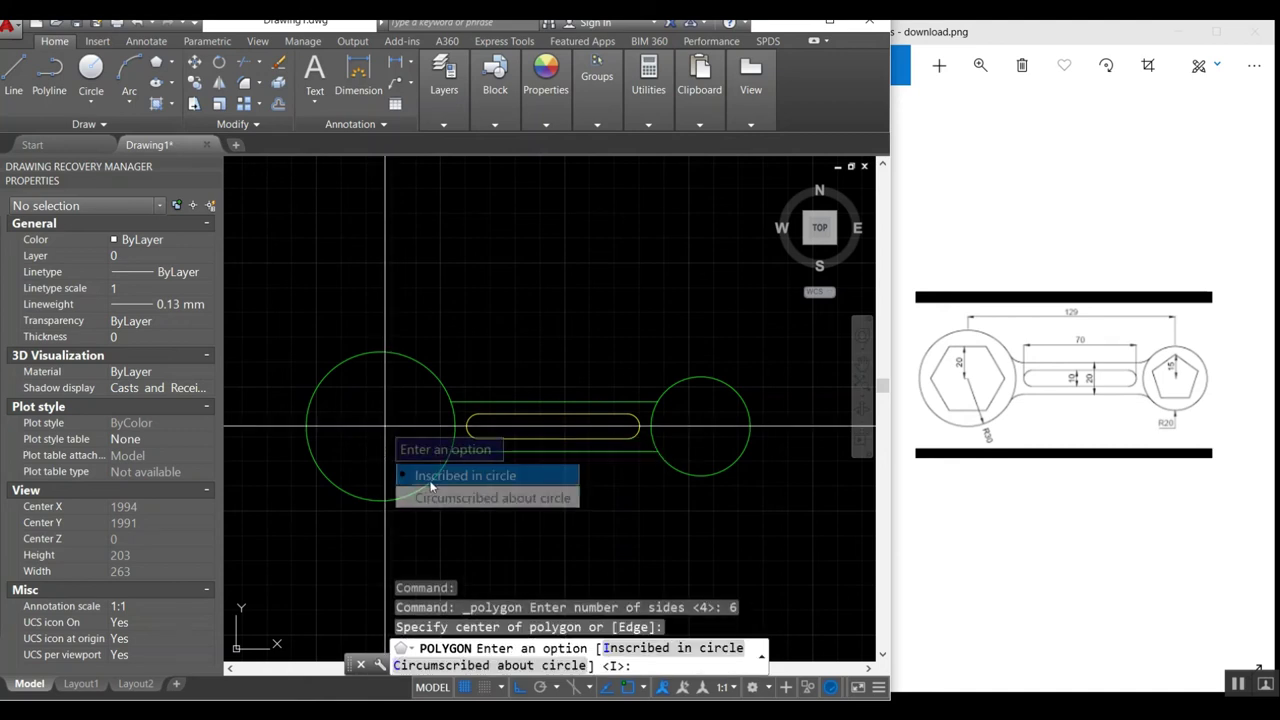
{"action": "left_click", "coordinate": [433, 482]}
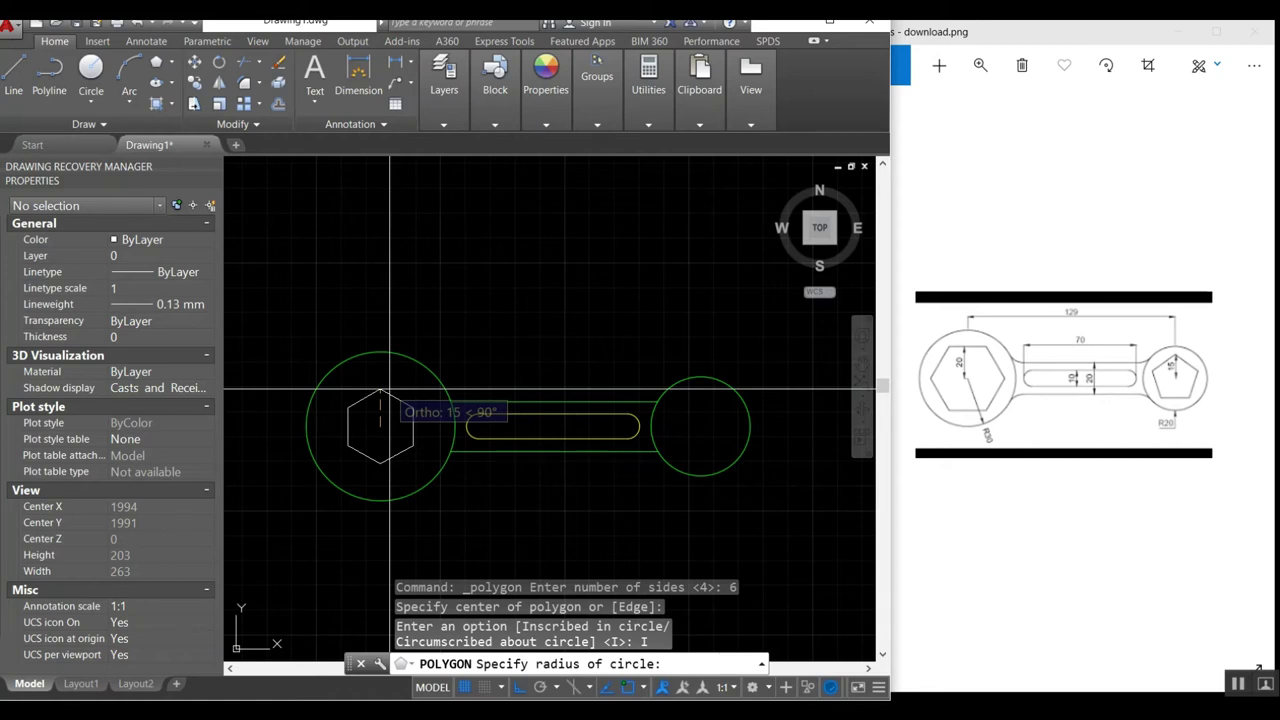
{"action": "type", "text": "20"}
{"action": "key", "text": "Return"}
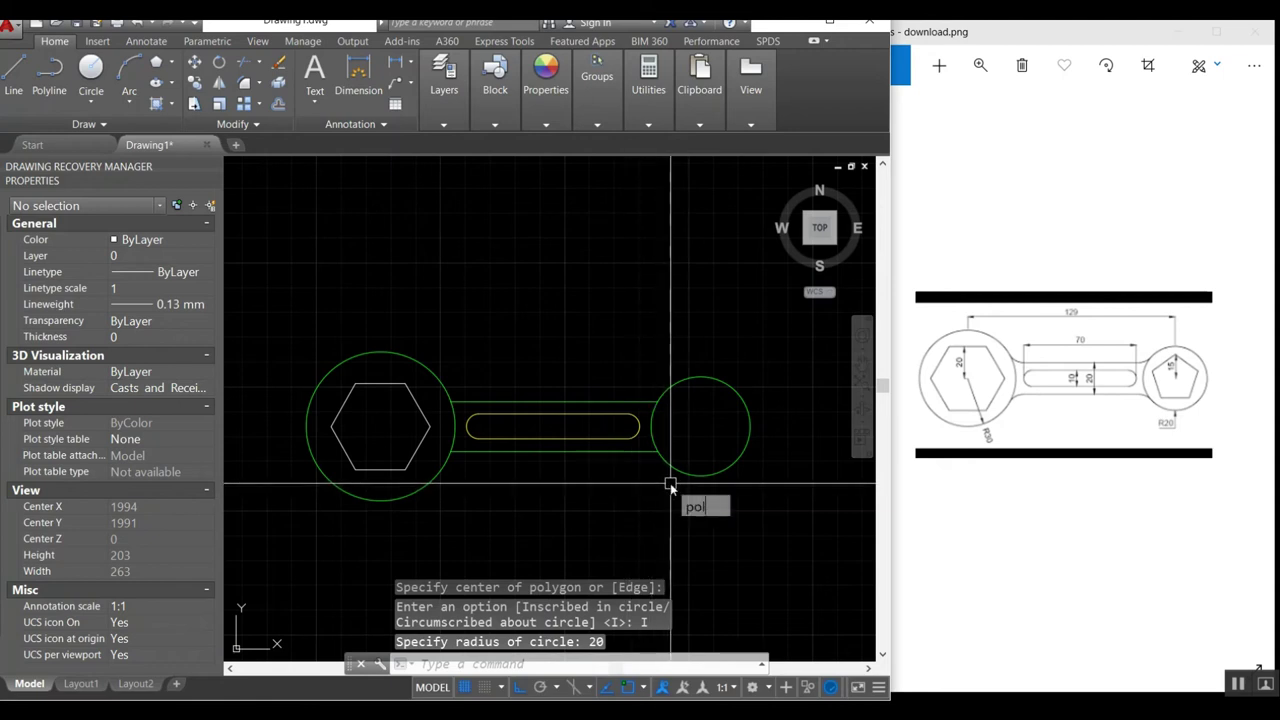
{"action": "key", "text": "Return"}
{"action": "type", "text": "5"}
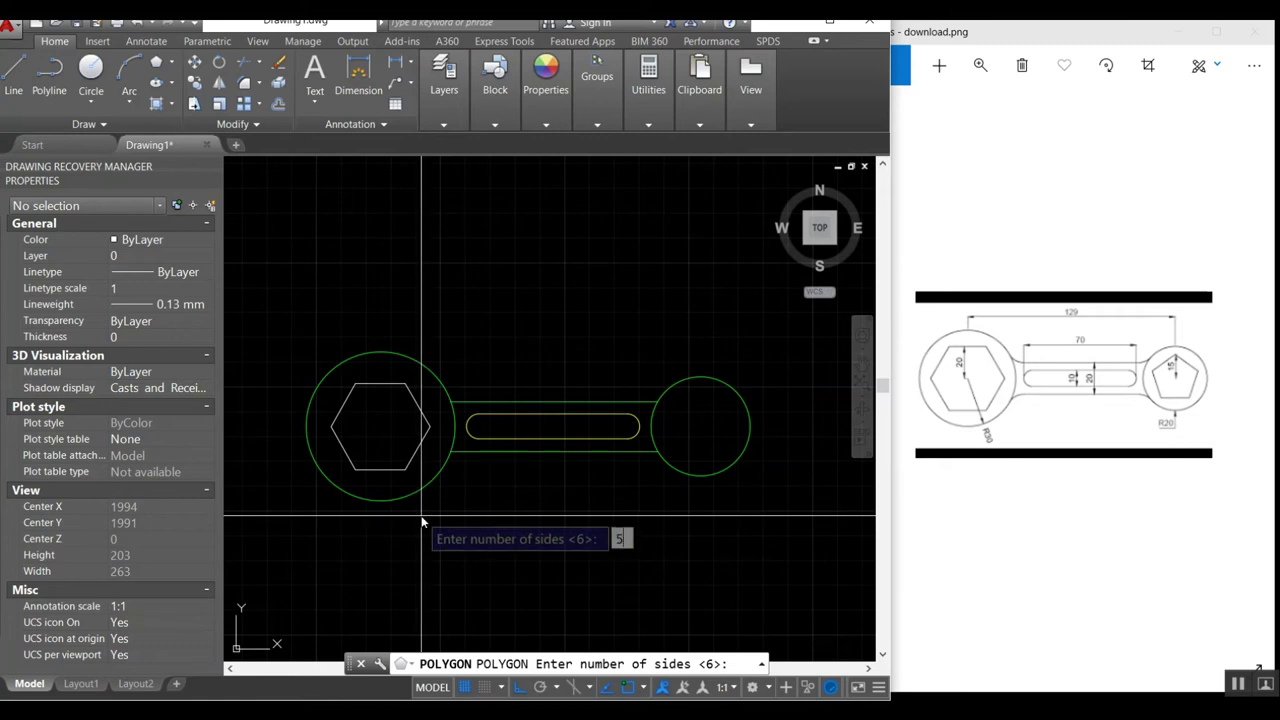
Step: Draw a five-sided polygon inscribed at radius 15, centred on the right R20 circle
{"action": "key", "text": "Return"}
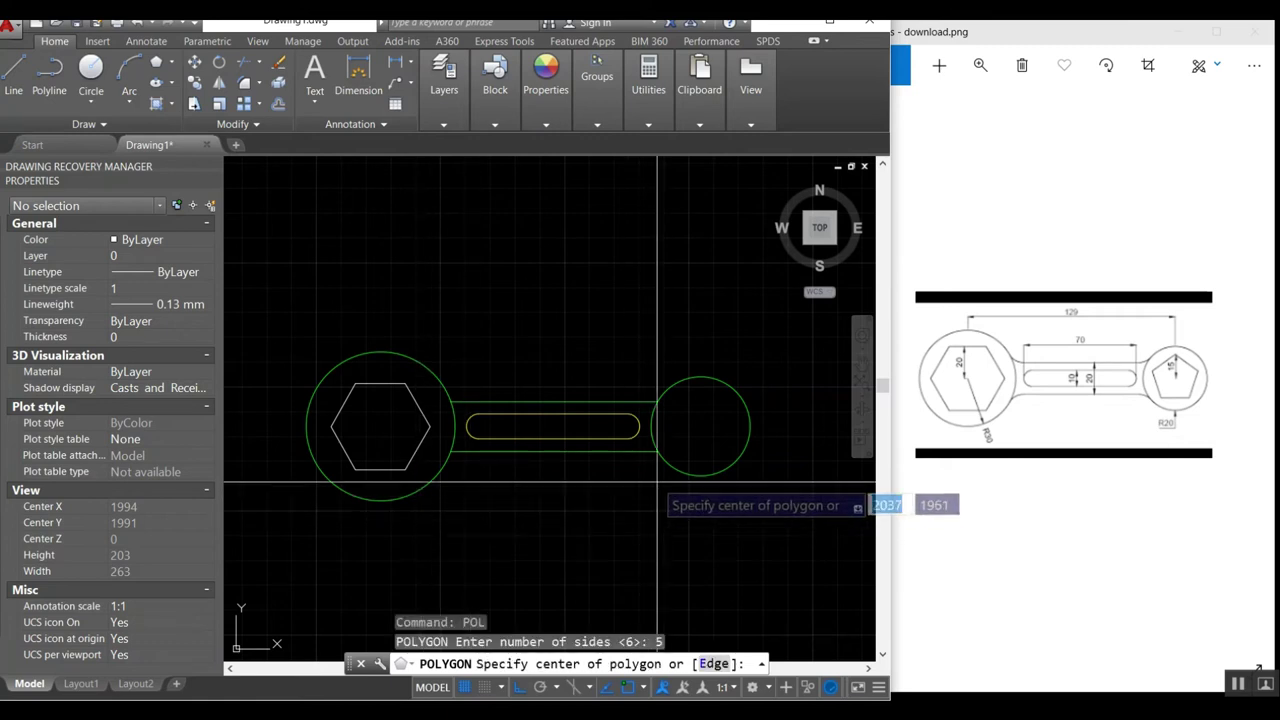
{"action": "left_click", "coordinate": [700, 426]}
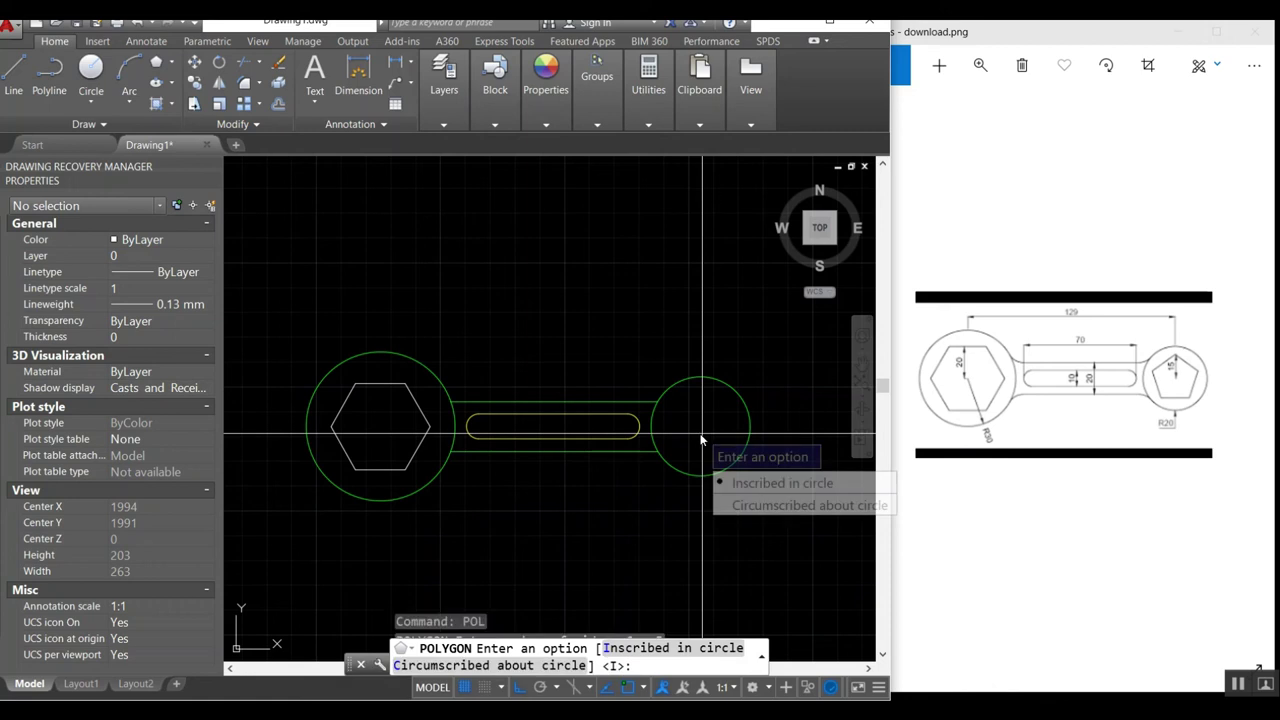
{"action": "left_click", "coordinate": [741, 491]}
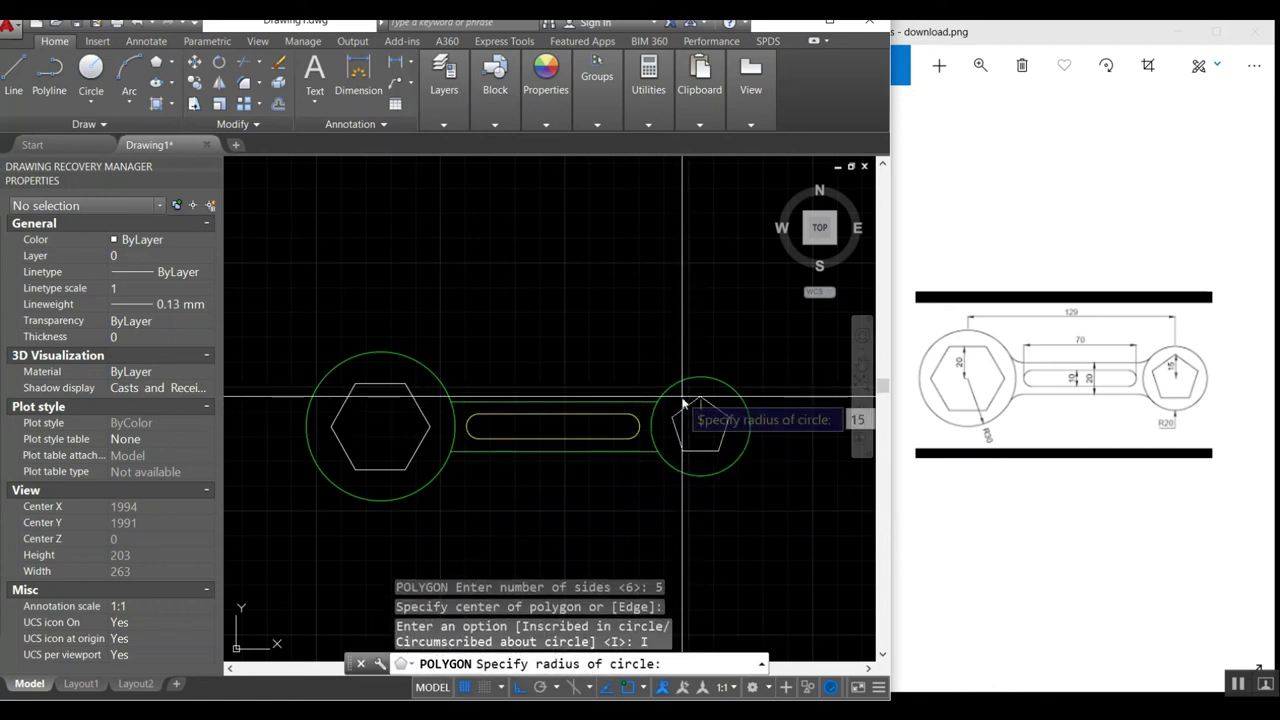
{"action": "key", "text": "Return"}
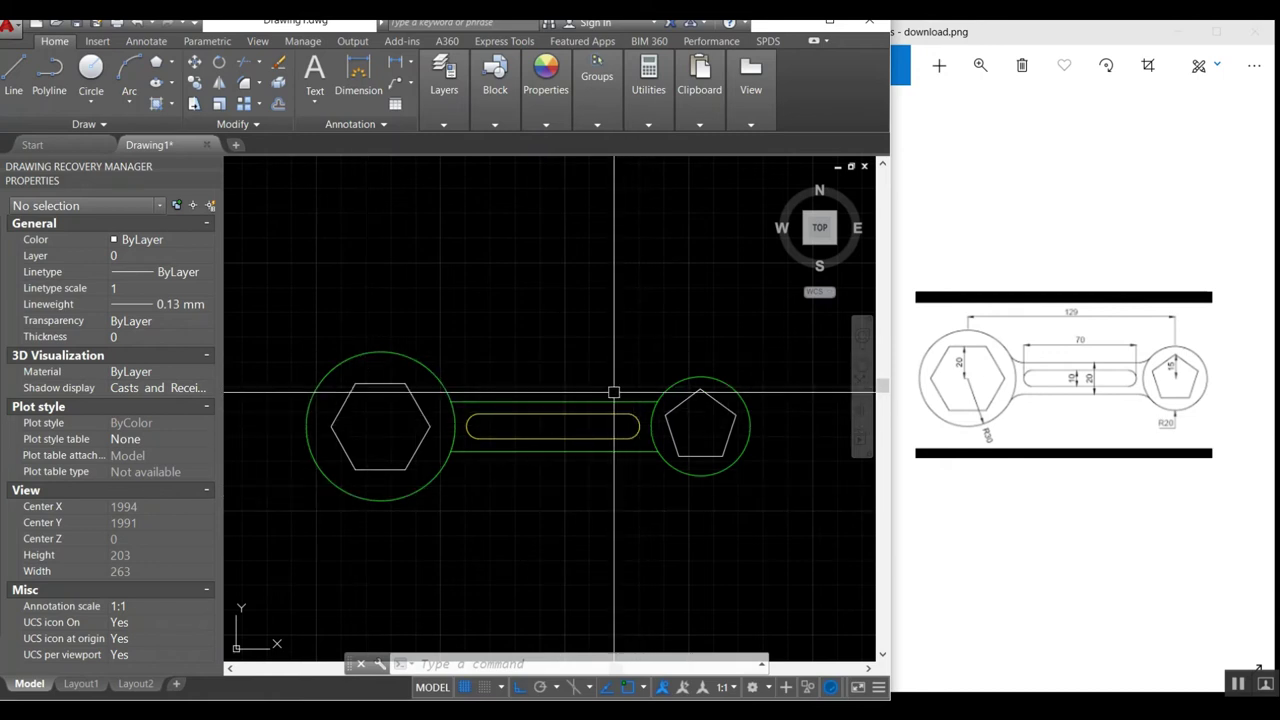
Step: Set the fillet radius to 10 and round both handle lines into the right circle
{"action": "type", "text": "f"}
{"action": "key", "text": "Return"}
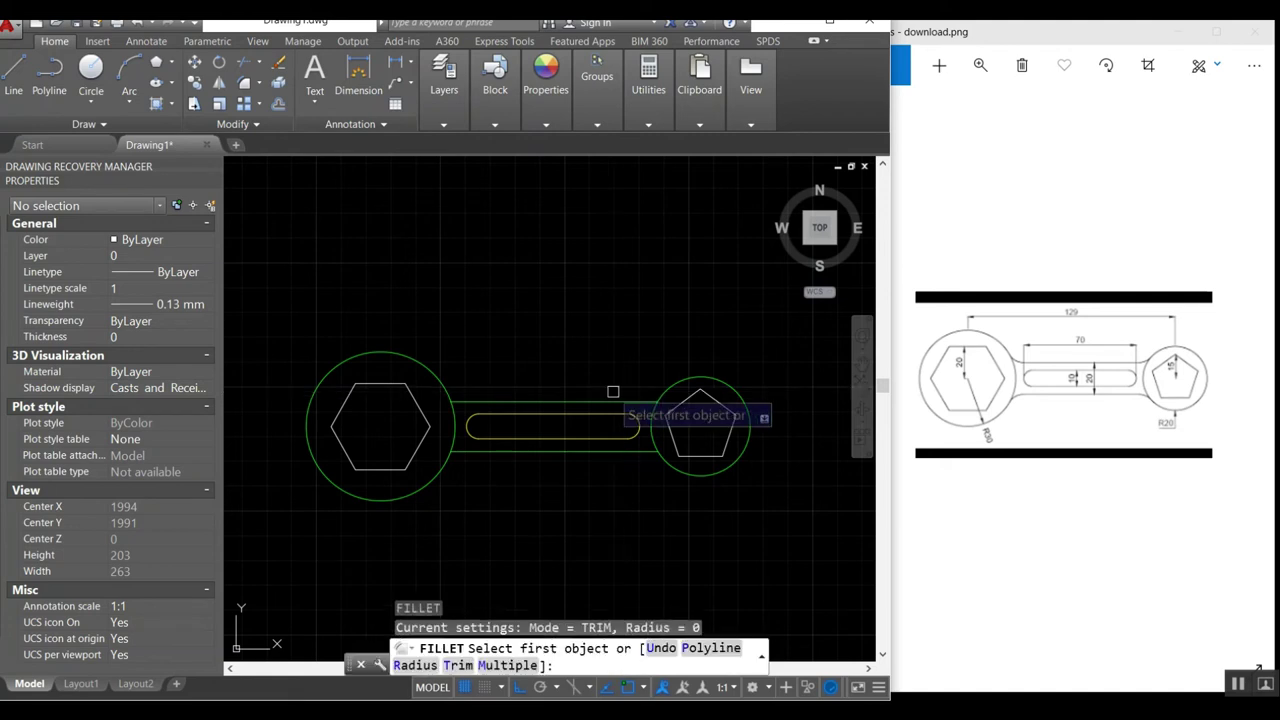
{"action": "type", "text": "r"}
{"action": "key", "text": "Return"}
{"action": "type", "text": "10"}
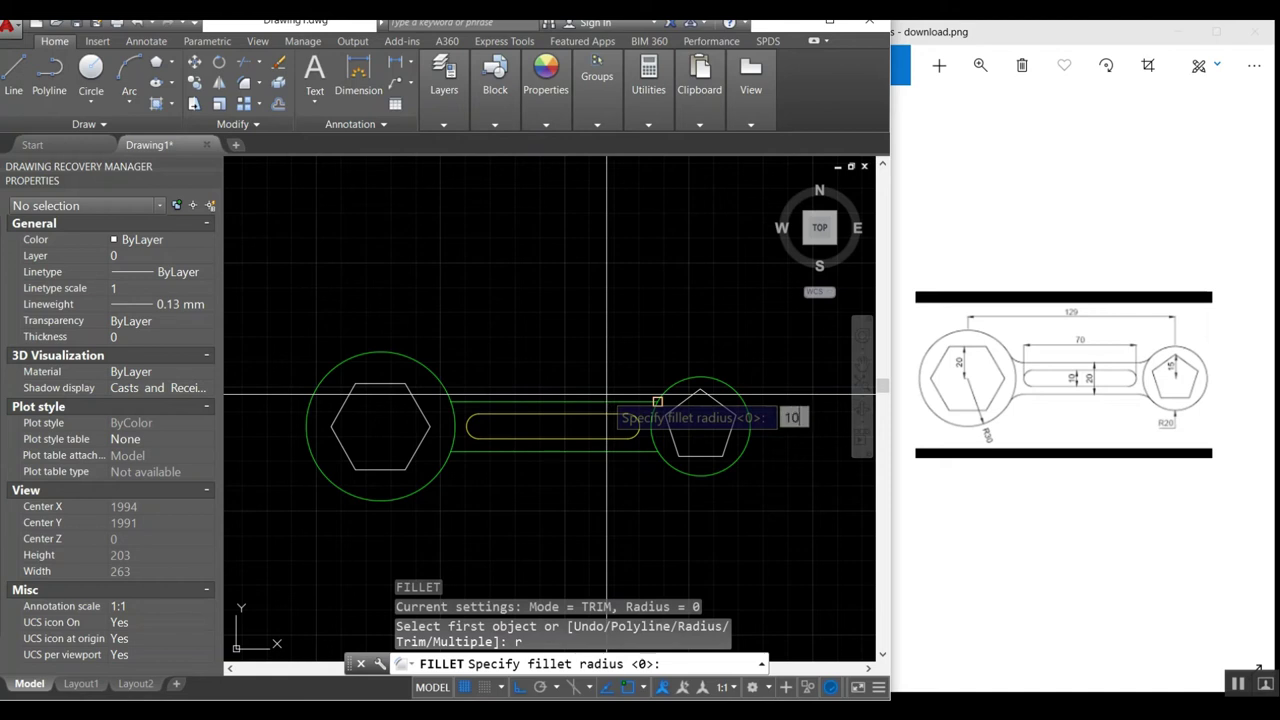
{"action": "key", "text": "Return"}
{"action": "scroll", "coordinate": [651, 393], "scroll_direction": "up", "scroll_amount": 4}
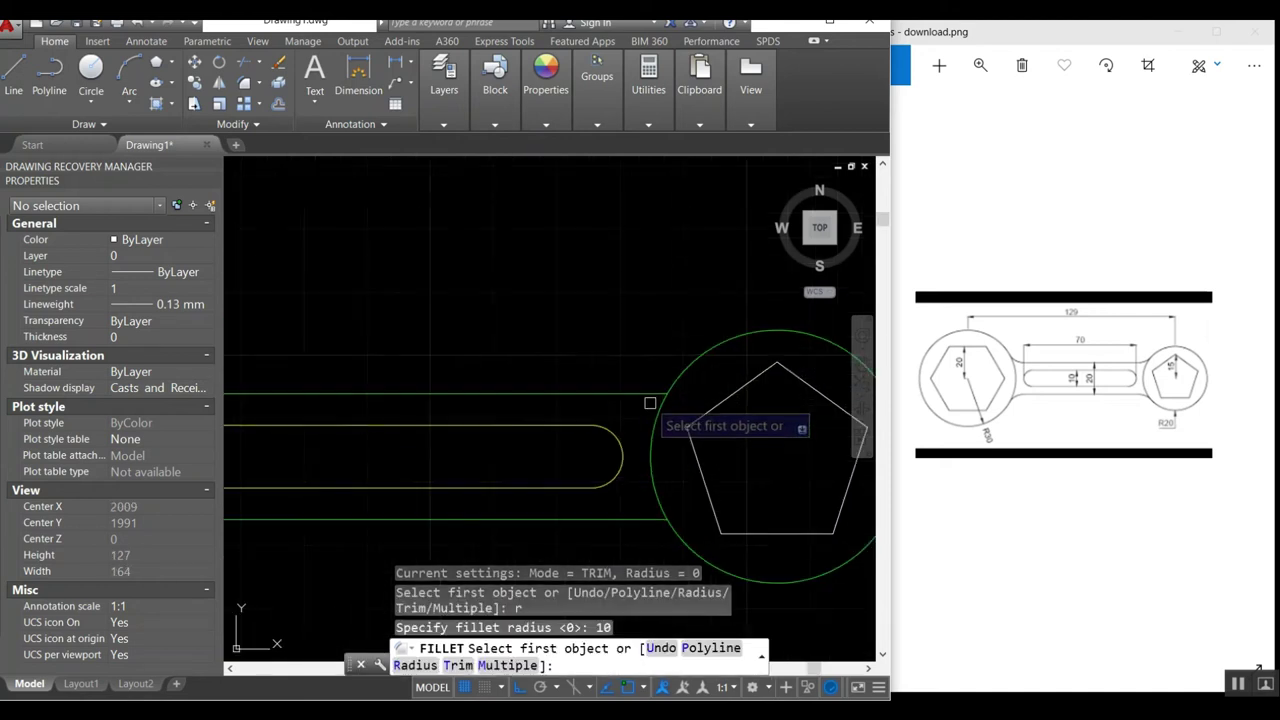
{"action": "left_click", "coordinate": [651, 393]}
{"action": "left_click", "coordinate": [673, 378]}
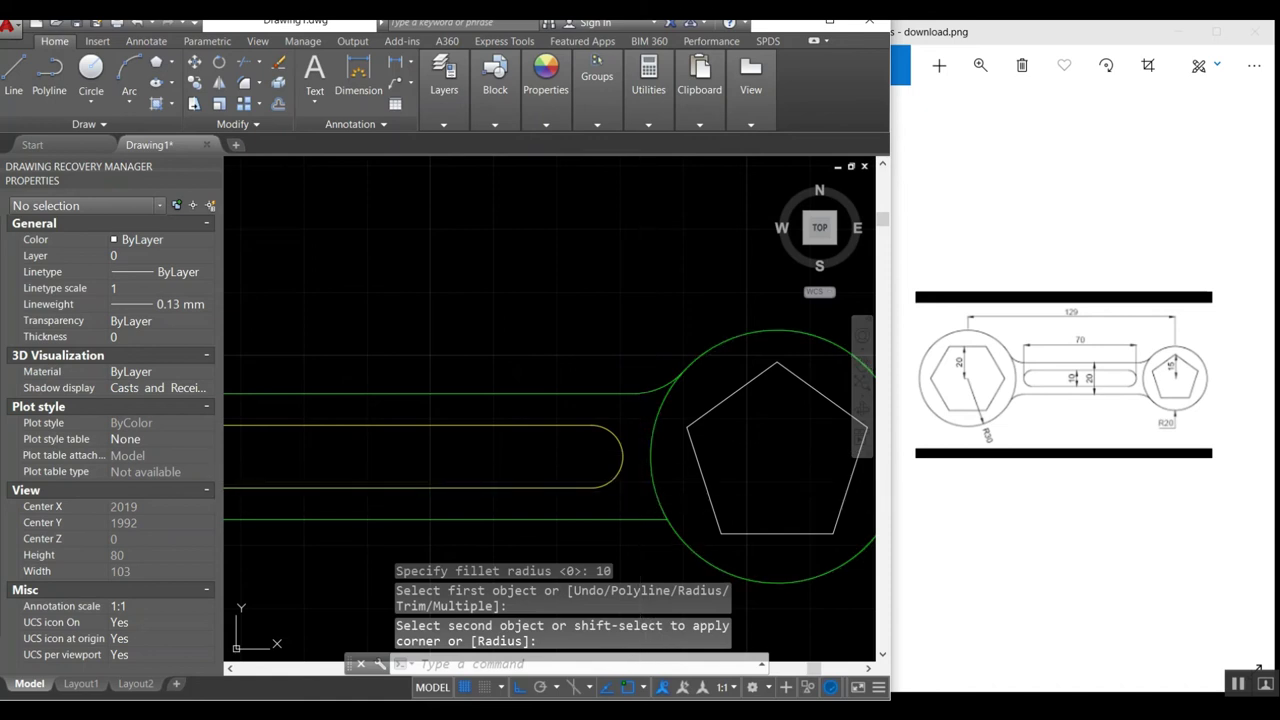
{"action": "key", "text": "Return"}
{"action": "left_click", "coordinate": [655, 520]}
{"action": "left_click", "coordinate": [673, 528]}
Step: Fillet the handle lines into the left circle with the same radius 10
{"action": "scroll", "coordinate": [657, 380], "scroll_direction": "down", "scroll_amount": 1}
{"action": "scroll", "coordinate": [514, 421], "scroll_direction": "down", "scroll_amount": 1}
{"action": "key", "text": "Return"}
{"action": "left_click", "coordinate": [345, 391]}
{"action": "left_click", "coordinate": [331, 398]}
{"action": "key", "text": "Return"}
{"action": "left_click", "coordinate": [352, 390]}
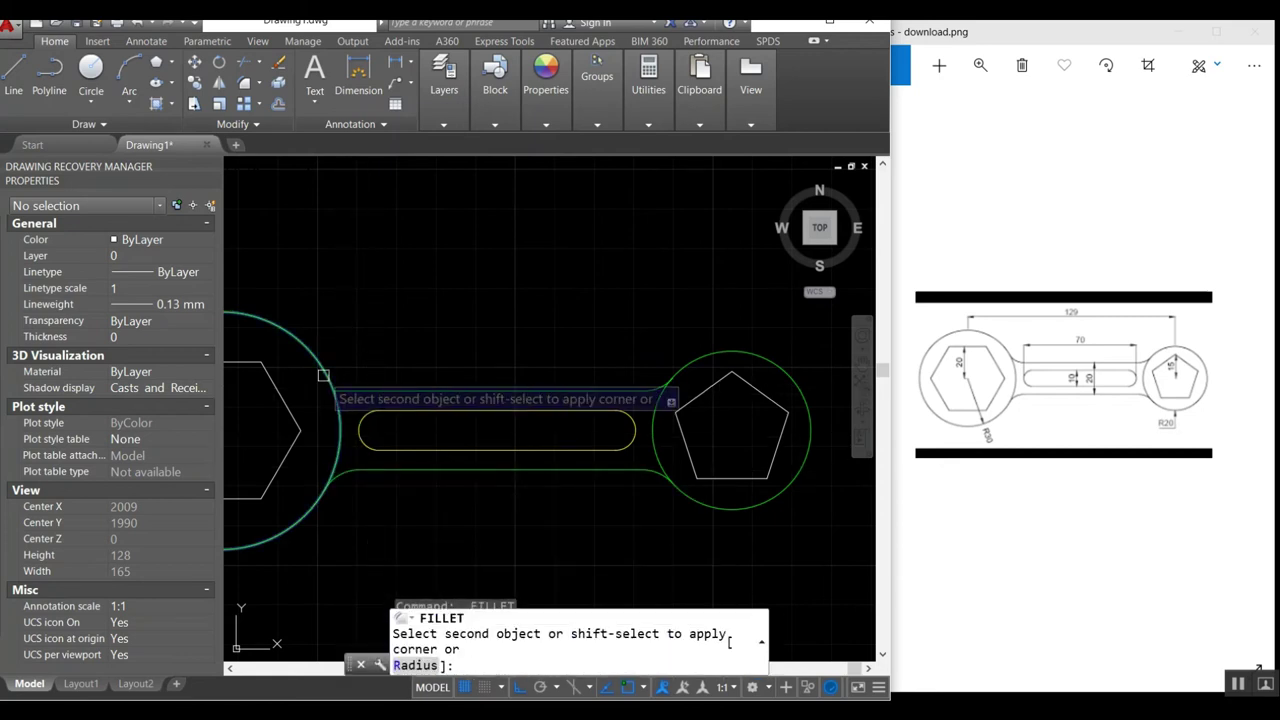
{"action": "scroll", "coordinate": [420, 391], "scroll_direction": "down", "scroll_amount": 2}
{"action": "scroll", "coordinate": [514, 482], "scroll_direction": "down", "scroll_amount": 2}
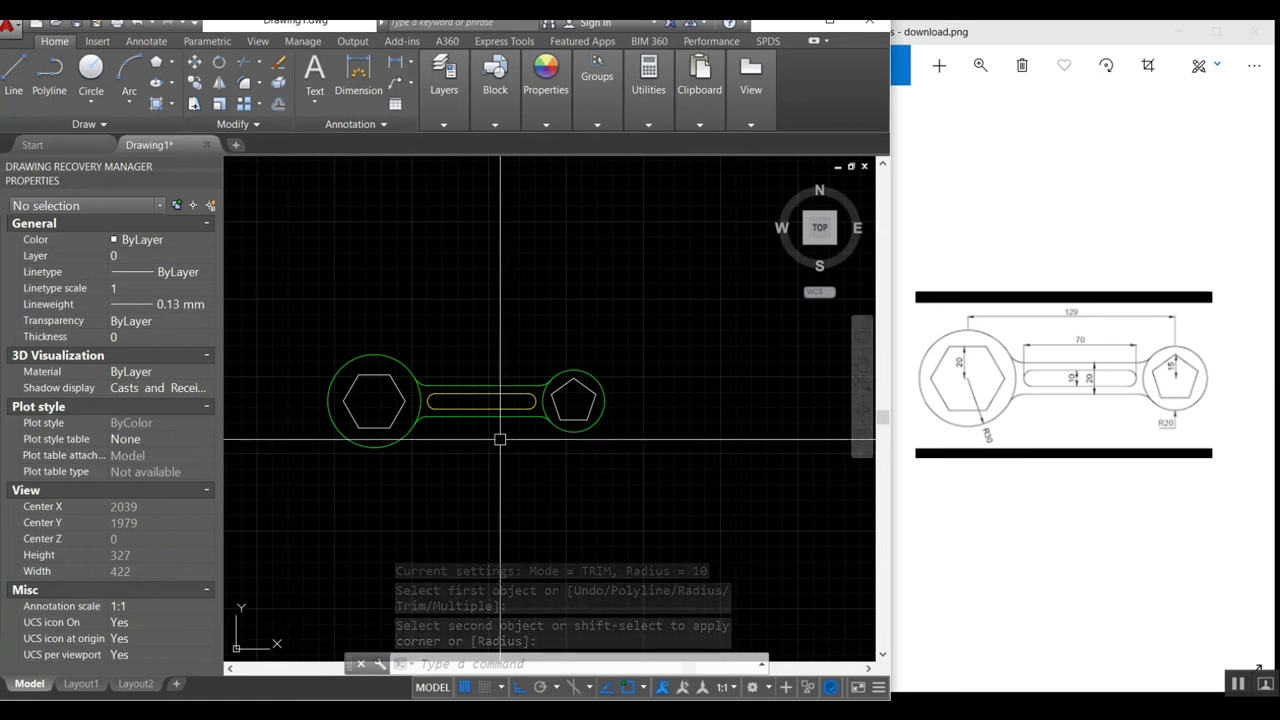
{"action": "scroll", "coordinate": [414, 410], "scroll_direction": "up", "scroll_amount": 2}
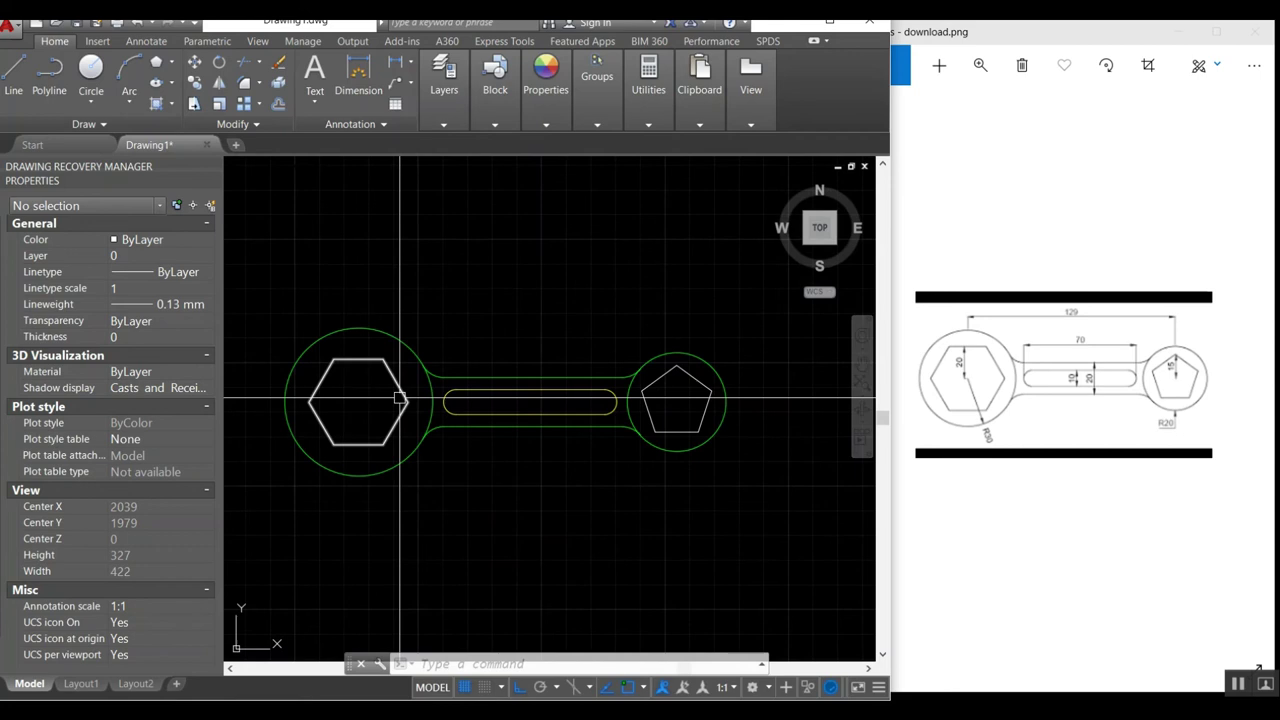
Step: Match the hexagon and pentagon to the green left circle's properties
{"action": "type", "text": "mma"}
{"action": "key", "text": "Return"}
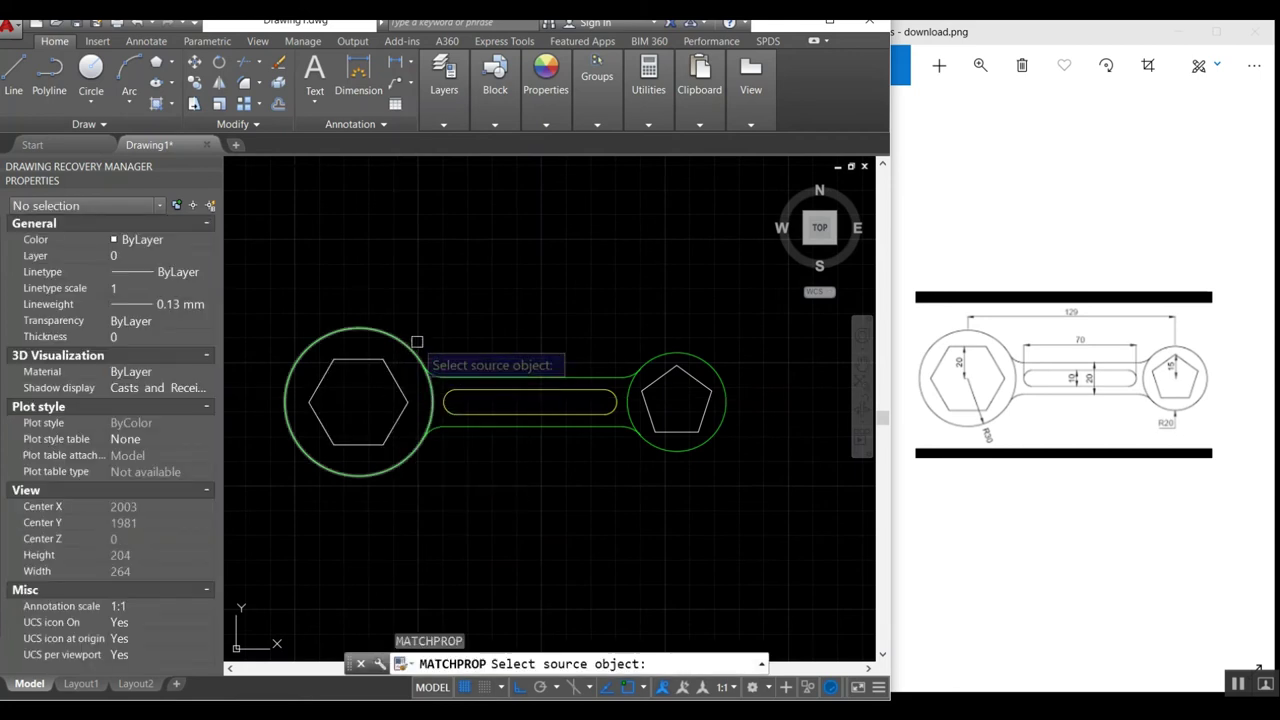
{"action": "left_click", "coordinate": [420, 365]}
{"action": "left_click", "coordinate": [385, 372]}
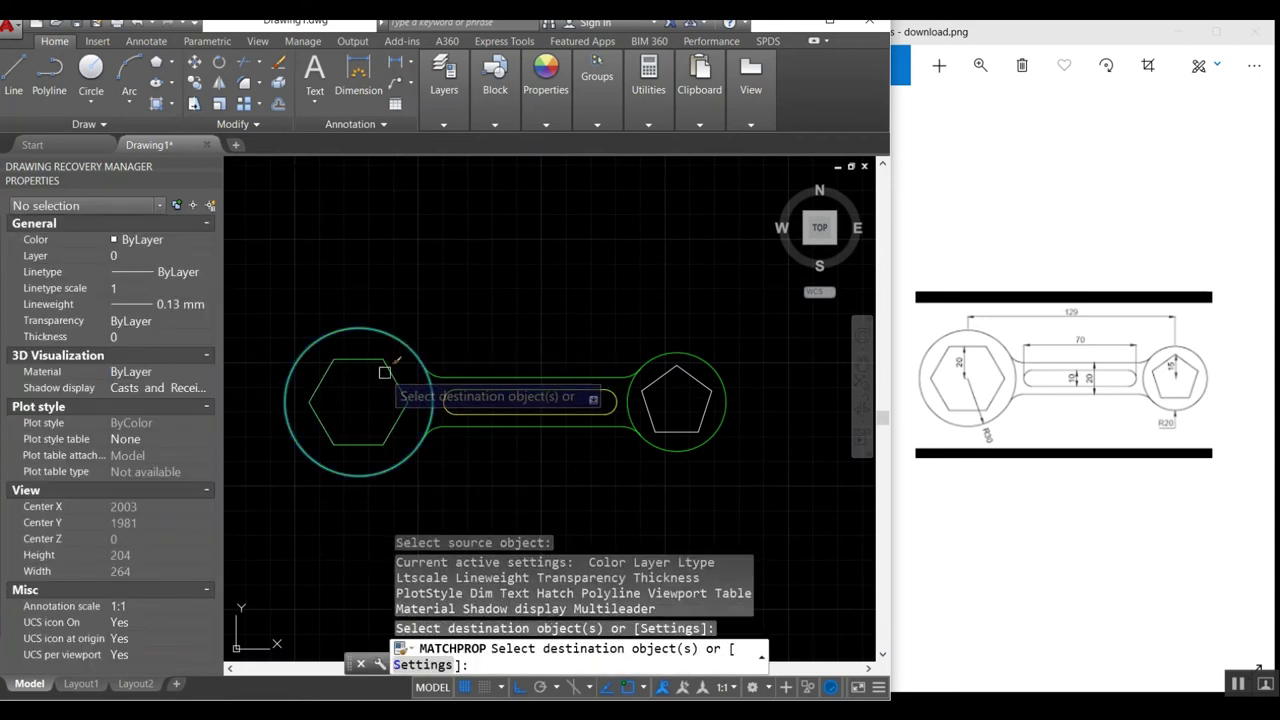
{"action": "left_click", "coordinate": [693, 377]}
{"action": "key", "text": "Return"}
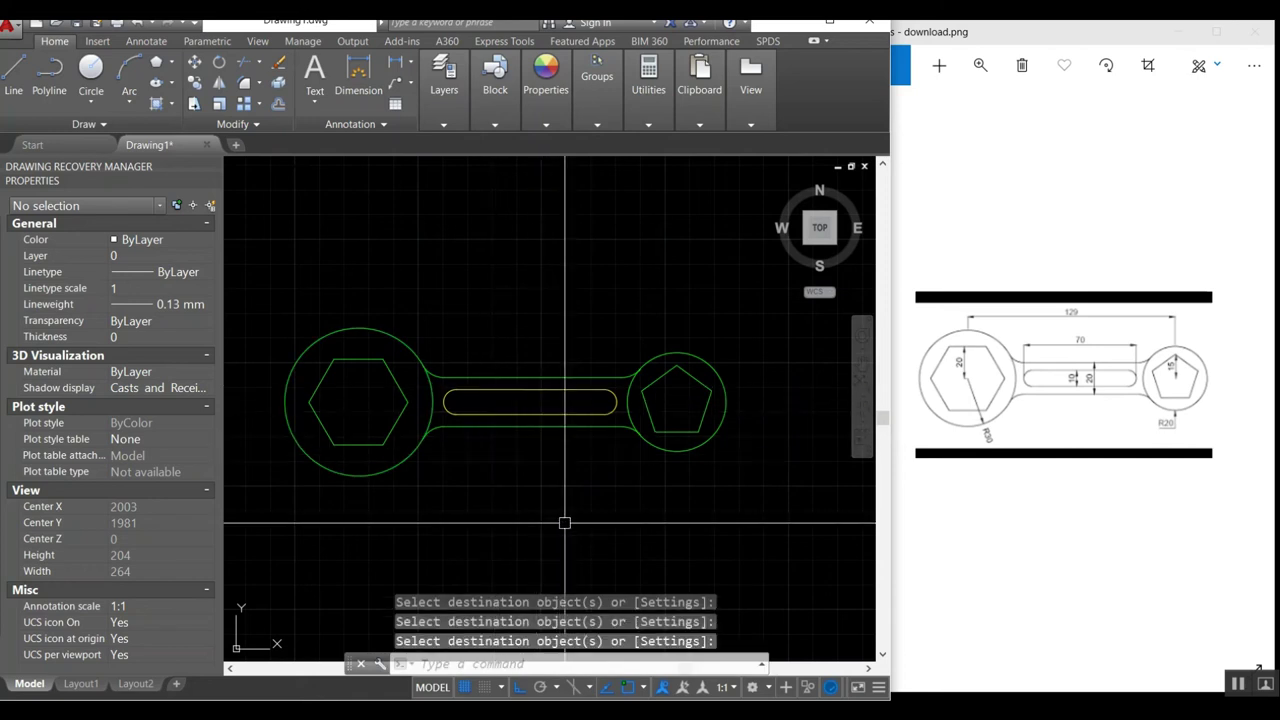
Step: Turn the yellow slot green by matching it to the handle edge line
{"action": "key", "text": "Return"}
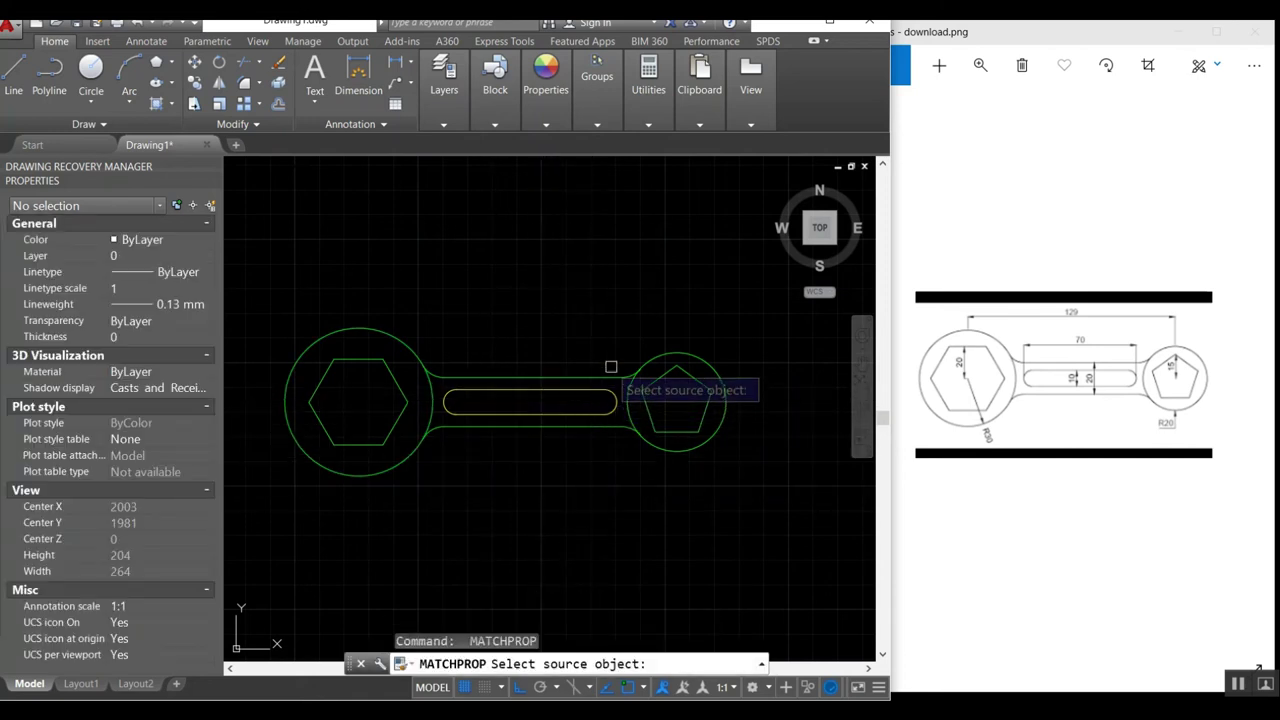
{"action": "left_click", "coordinate": [585, 378]}
{"action": "scroll", "coordinate": [515, 386], "scroll_direction": "up", "scroll_amount": 4}
{"action": "left_click", "coordinate": [400, 374]}
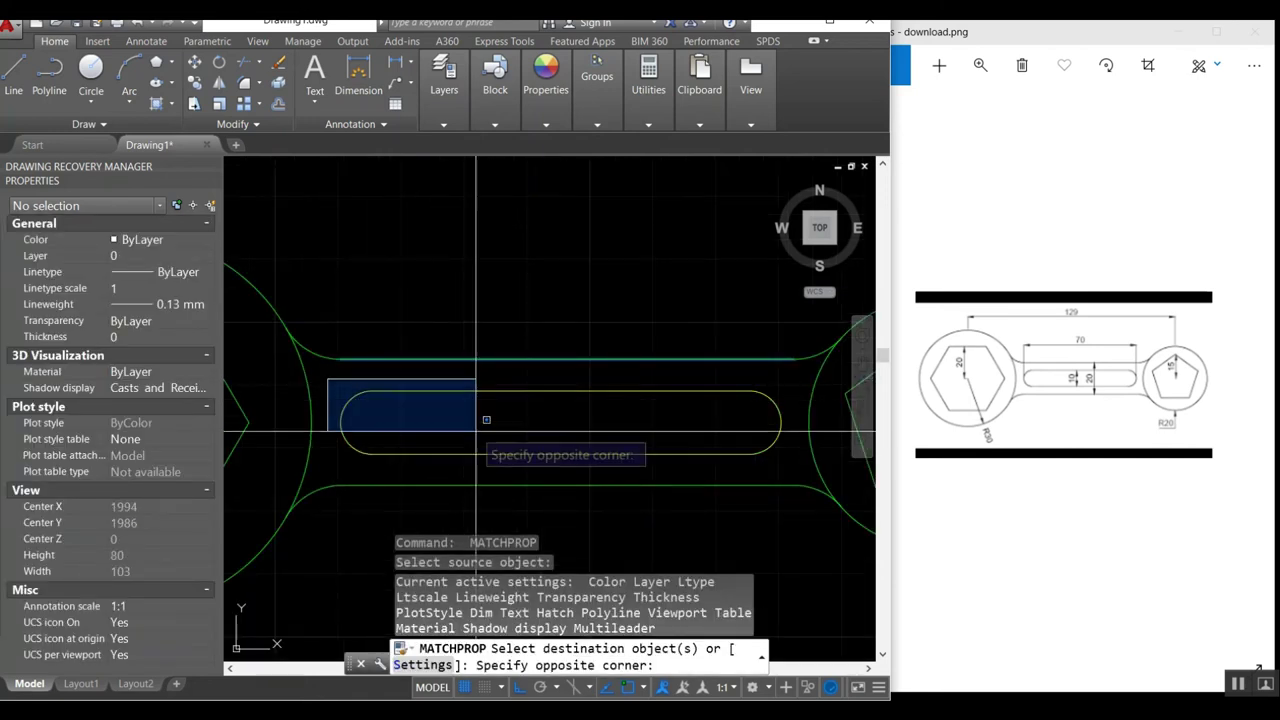
{"action": "left_click", "coordinate": [800, 452]}
{"action": "key", "text": "Return"}
{"action": "scroll", "coordinate": [680, 440], "scroll_direction": "down", "scroll_amount": 5}
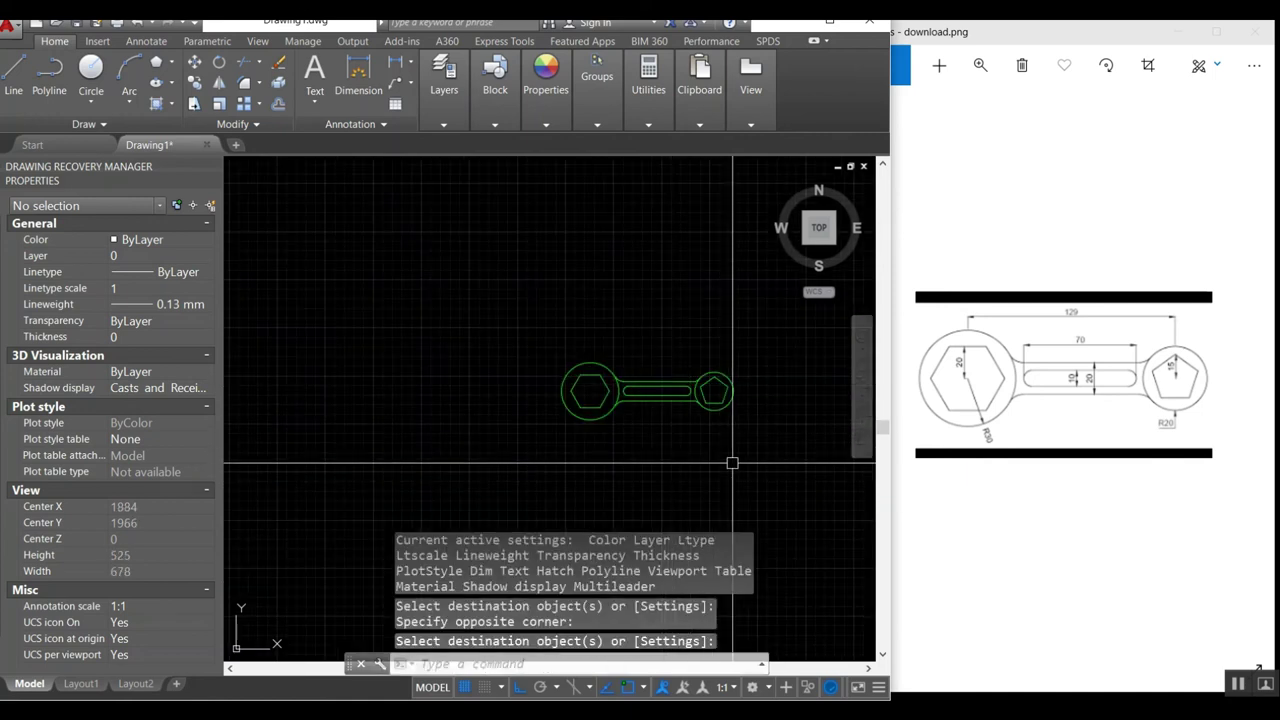
Step: Zoom to extents so the whole spanner fills the view
{"action": "type", "text": "z"}
{"action": "key", "text": "Return"}
{"action": "scroll", "coordinate": [745, 430], "scroll_direction": "up", "scroll_amount": 5}
{"action": "type", "text": "e"}
{"action": "key", "text": "Return"}
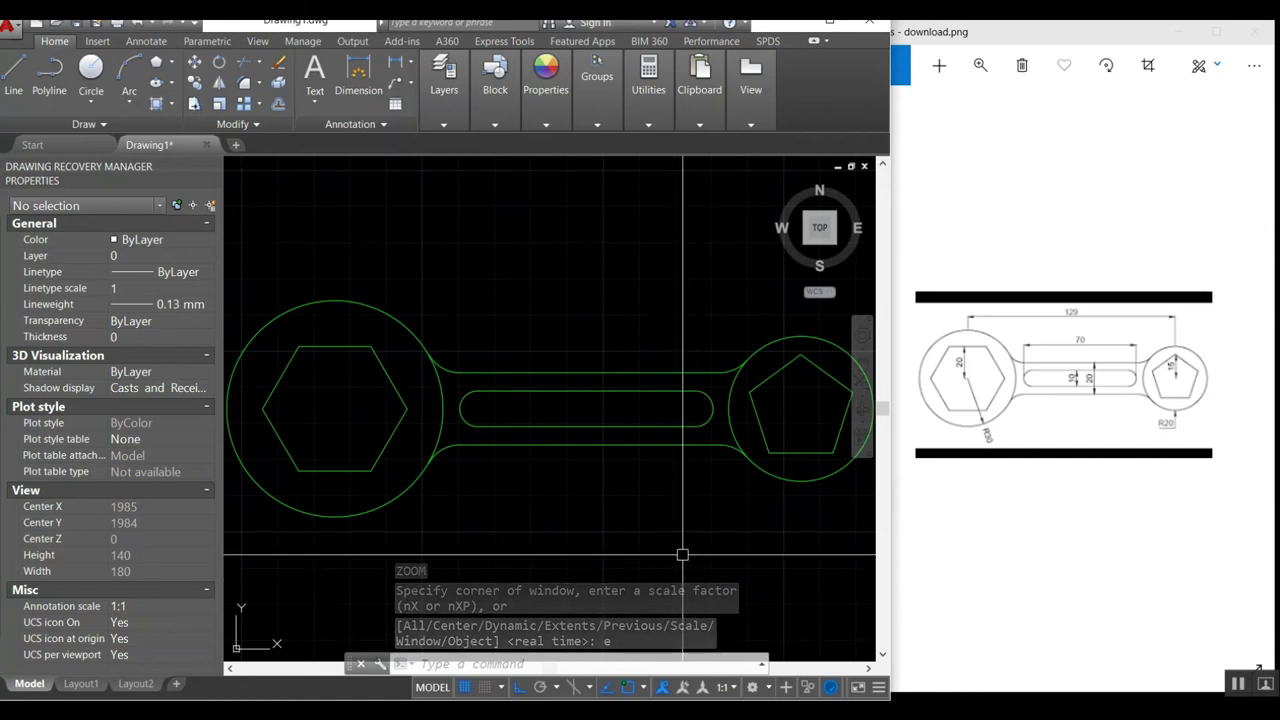
Step: Add the 129 linear dimension between the two circle centres, above the wrench
{"action": "type", "text": "dli"}
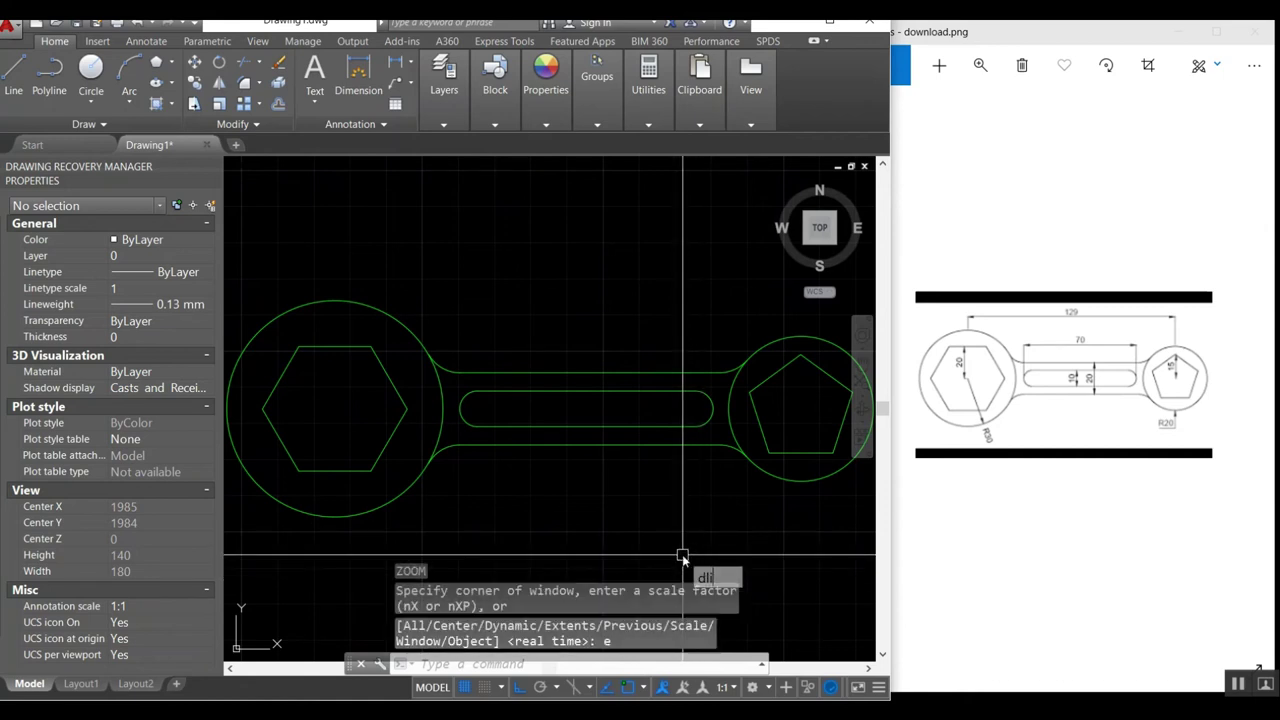
{"action": "key", "text": "Return"}
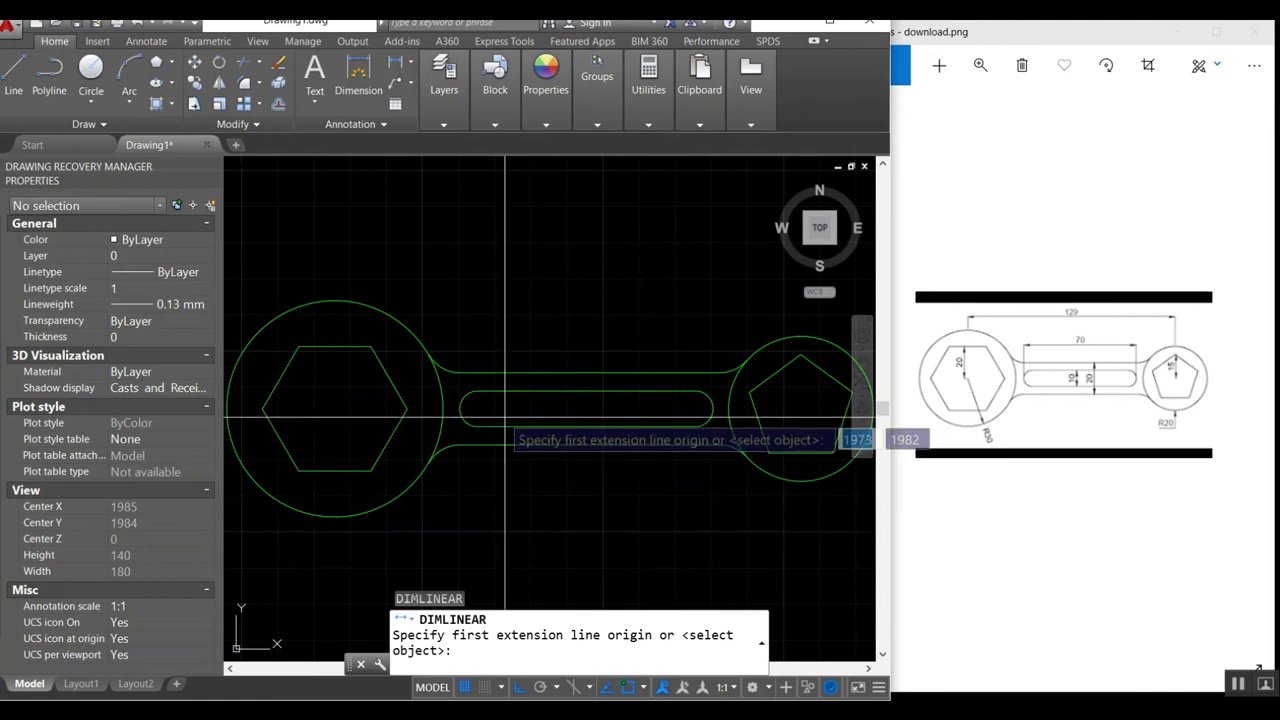
{"action": "left_click", "coordinate": [334, 300]}
{"action": "scroll", "coordinate": [308, 272], "scroll_direction": "down", "scroll_amount": 2}
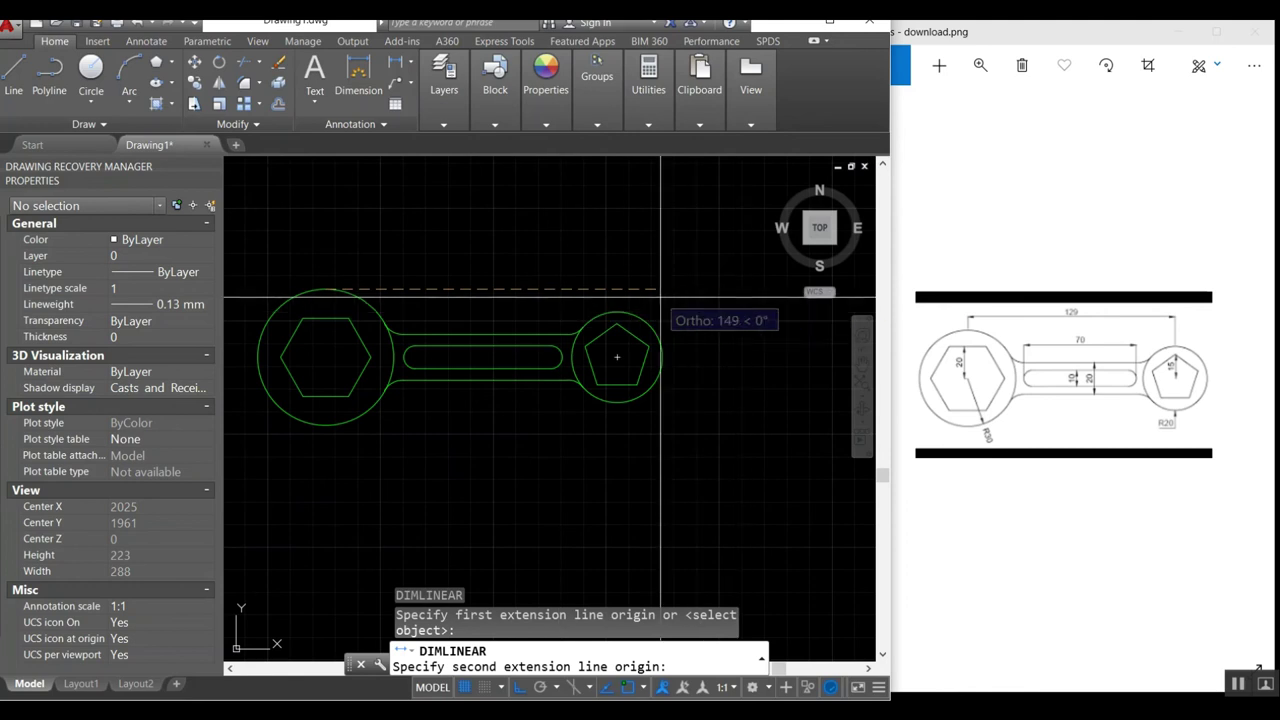
{"action": "left_click", "coordinate": [617, 357]}
{"action": "left_click", "coordinate": [471, 269]}
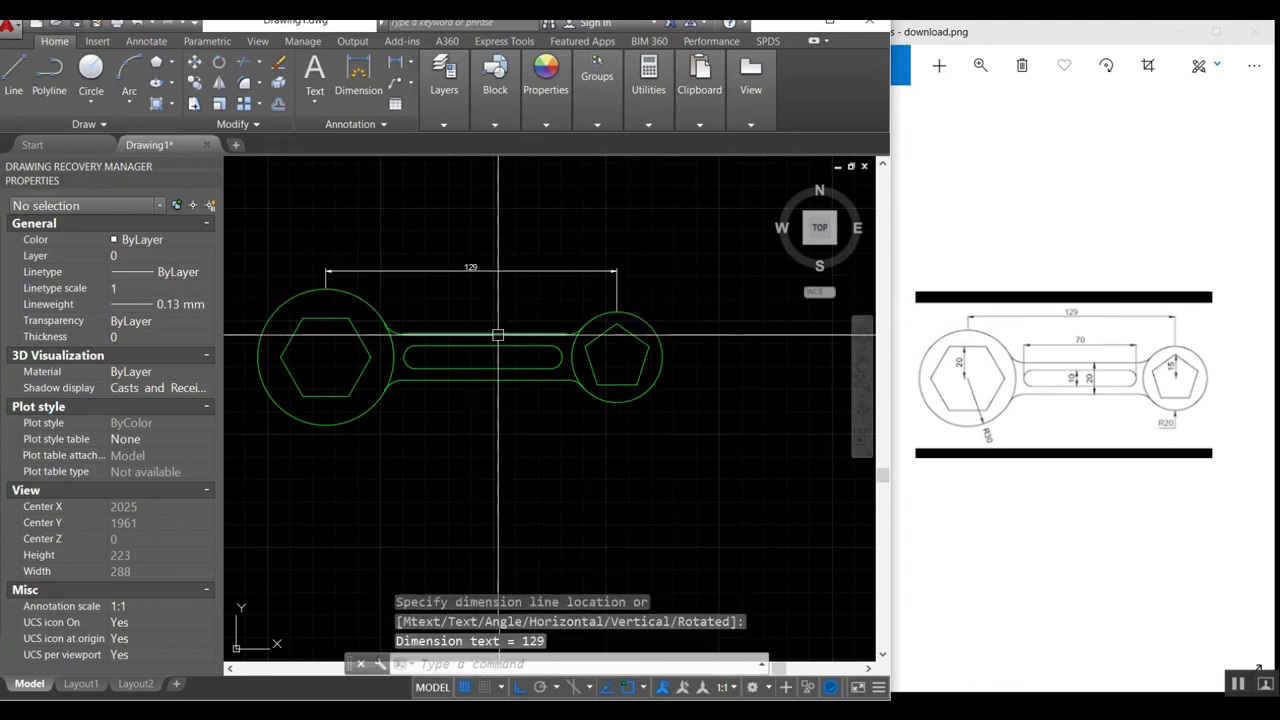
Step: Zoom to extents and dimension the 70 slot length above the slot
{"action": "type", "text": "z"}
{"action": "key", "text": "Return"}
{"action": "type", "text": "e"}
{"action": "key", "text": "Return"}
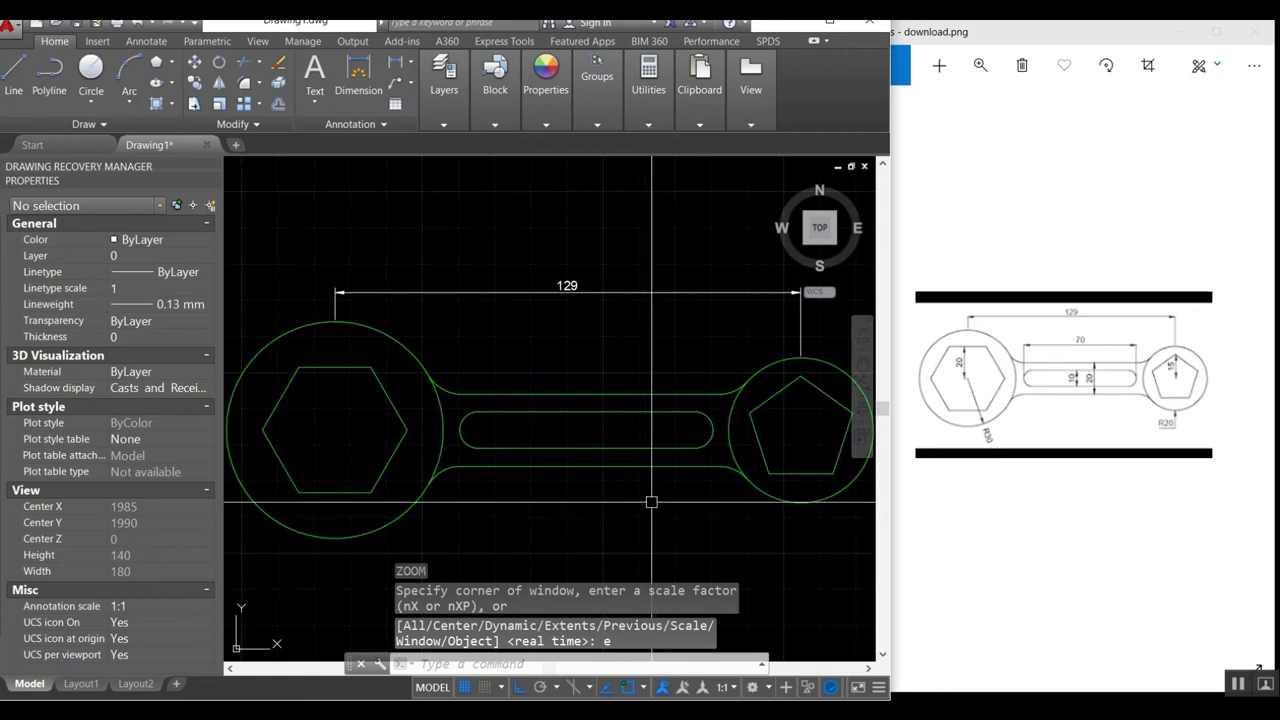
{"action": "key", "text": "Return"}
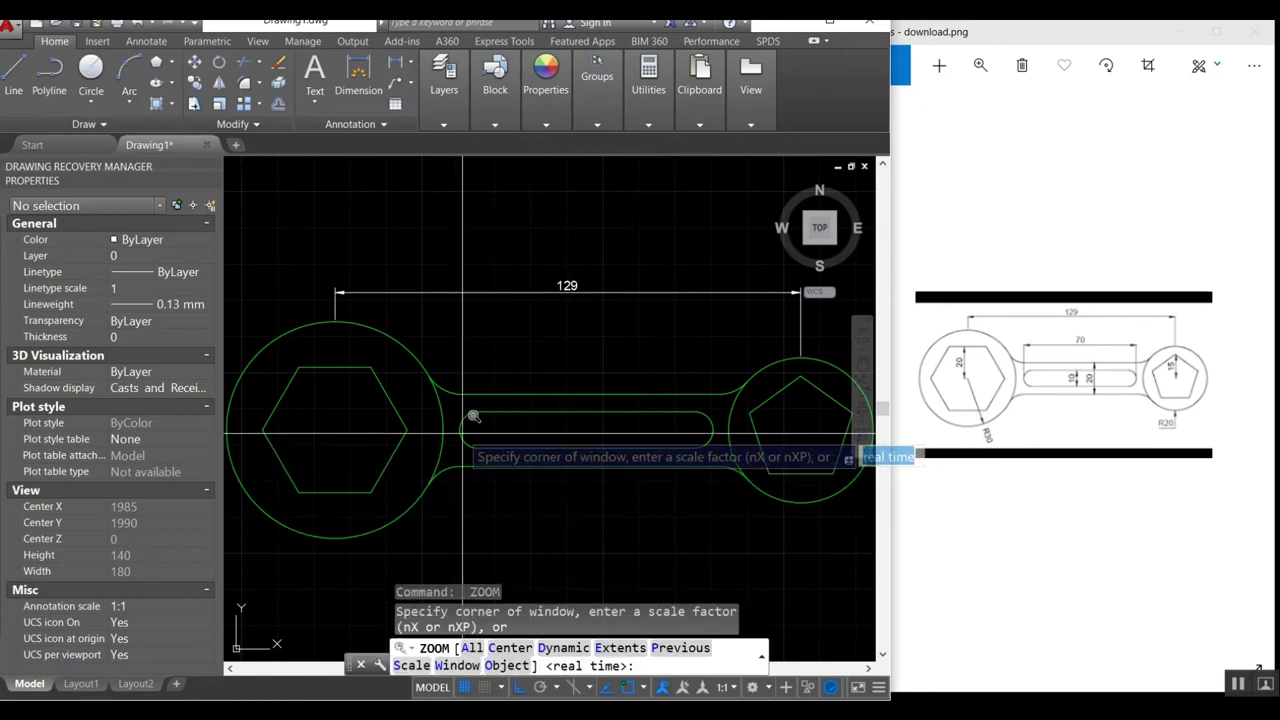
{"action": "key", "text": "Escape"}
{"action": "type", "text": "d"}
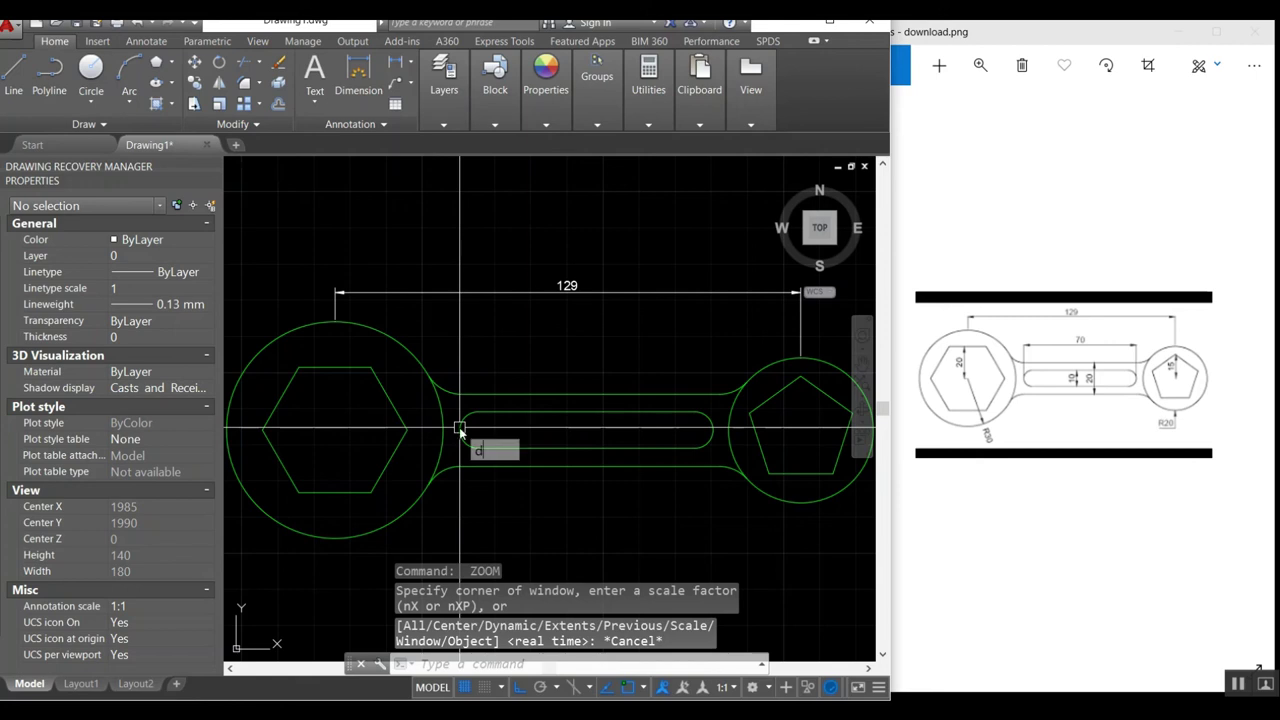
{"action": "key", "text": "Return"}
{"action": "left_click", "coordinate": [459, 430]}
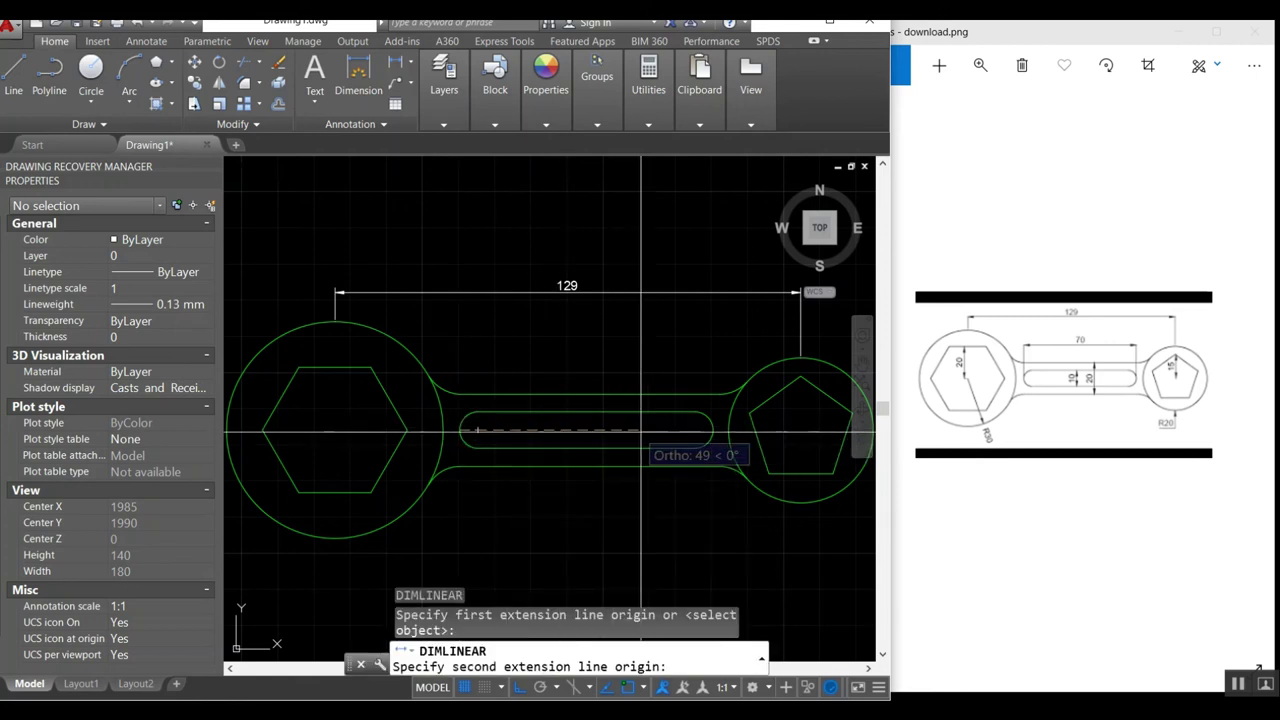
{"action": "left_click", "coordinate": [712, 430]}
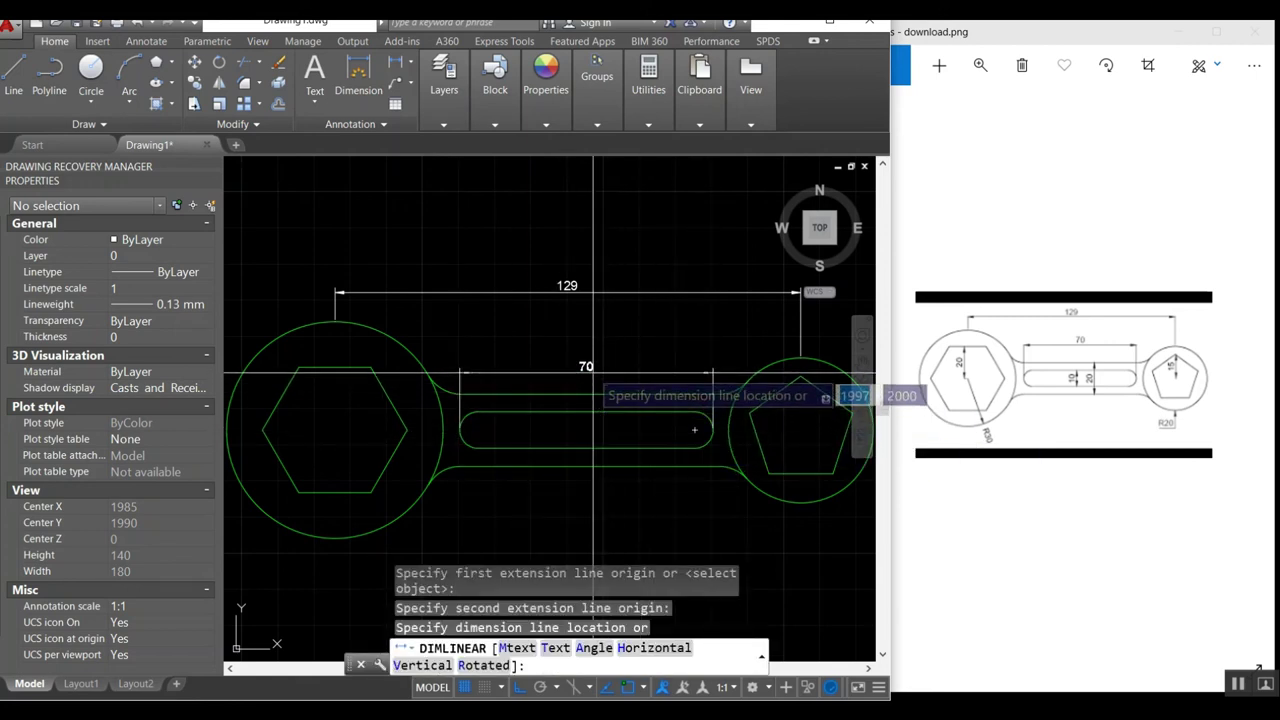
{"action": "left_click", "coordinate": [590, 348]}
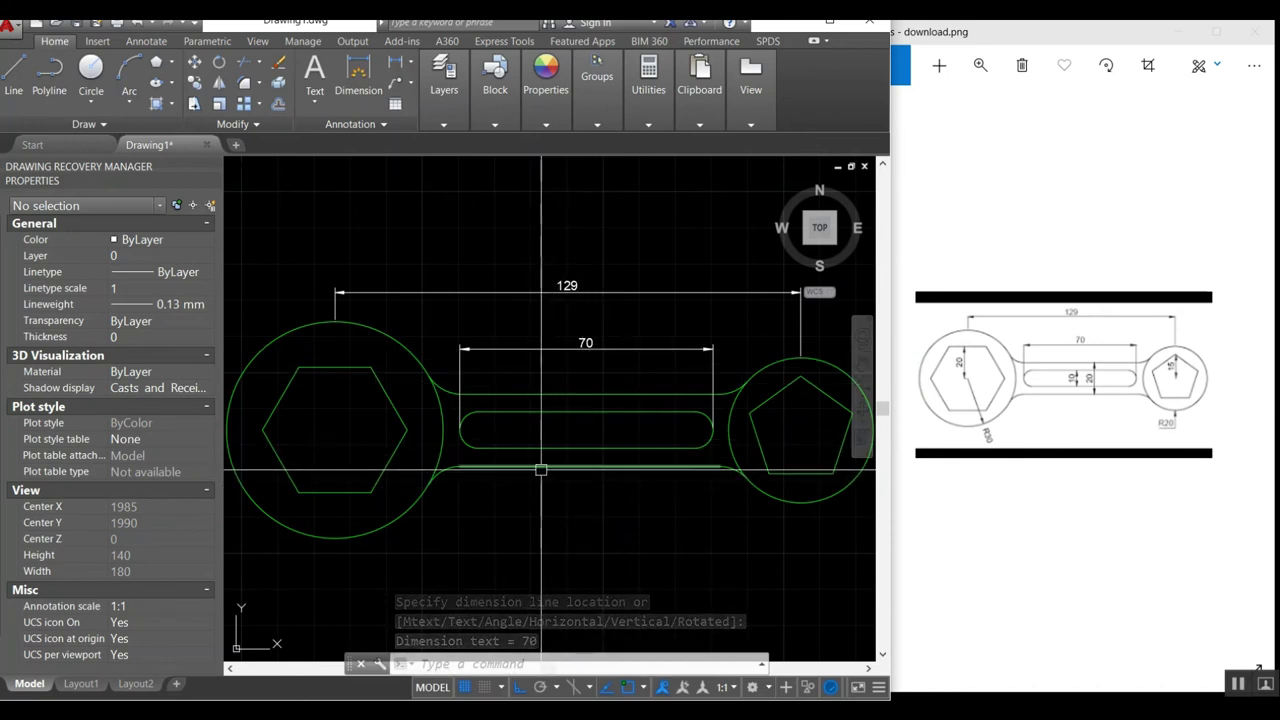
Step: Dimension the 10 slot width and the 20 handle width side by side
{"action": "key", "text": "Return"}
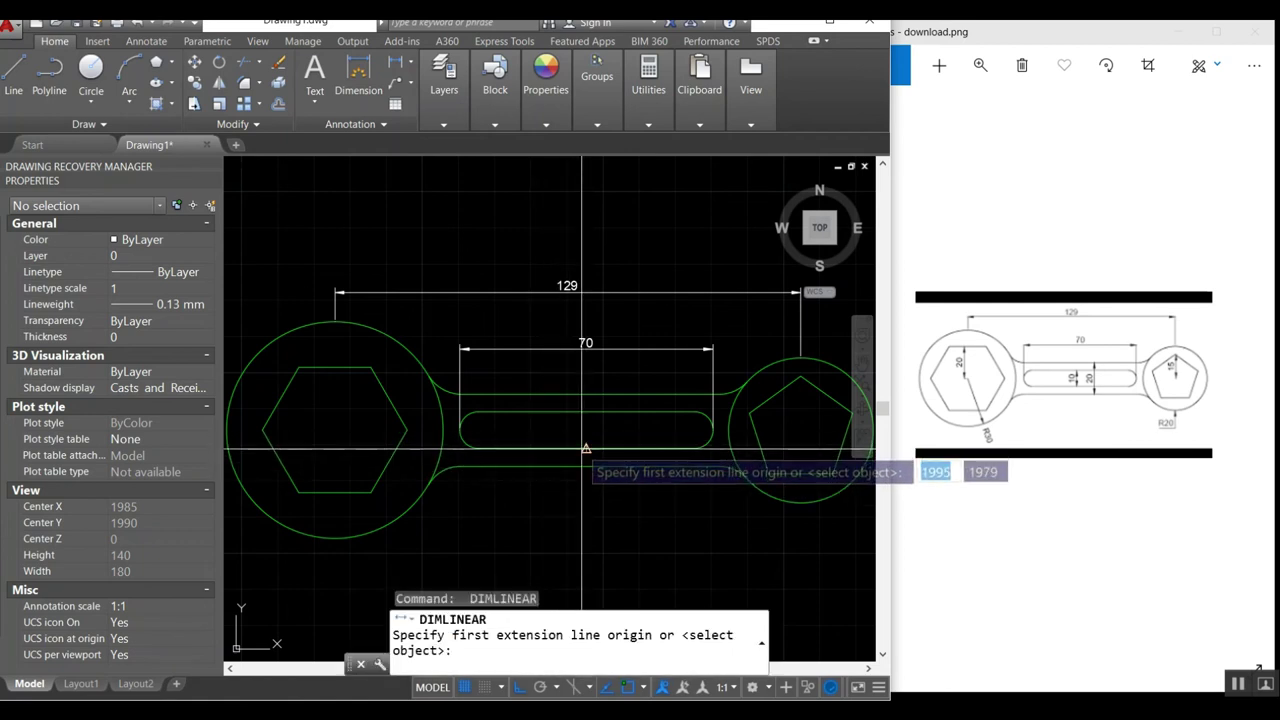
{"action": "left_click", "coordinate": [586, 448]}
{"action": "left_click", "coordinate": [586, 411]}
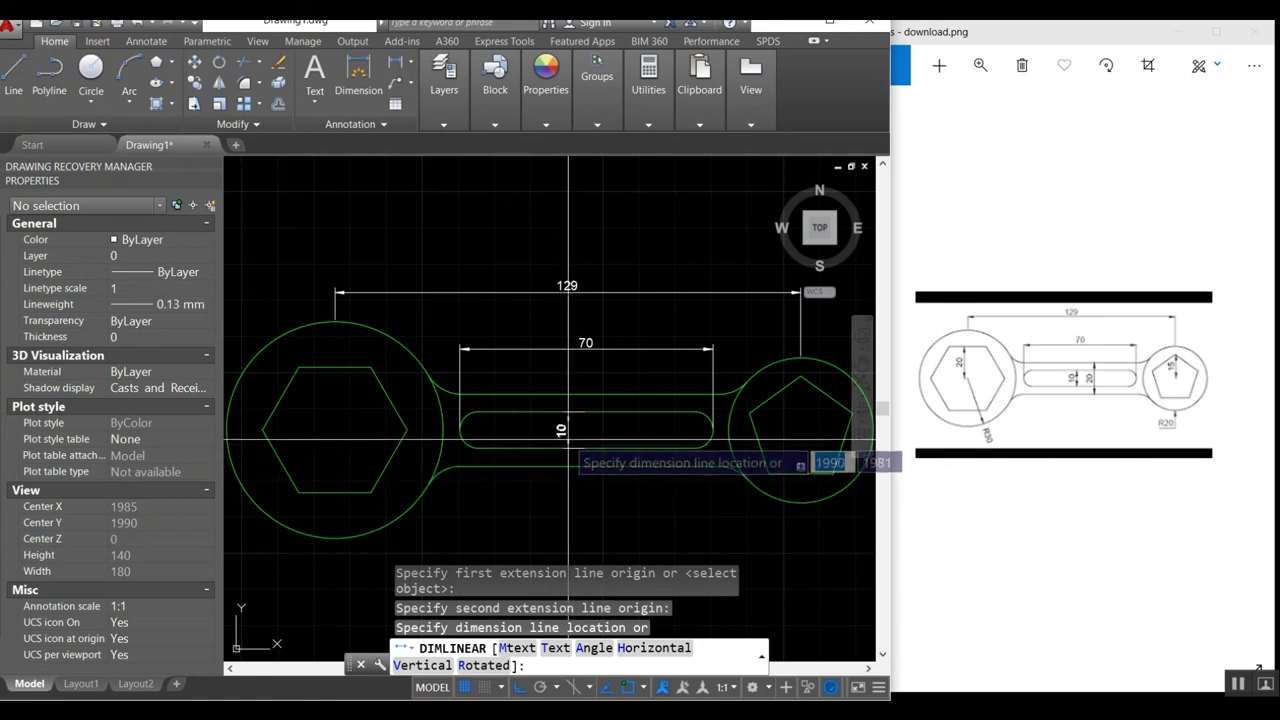
{"action": "left_click", "coordinate": [573, 433]}
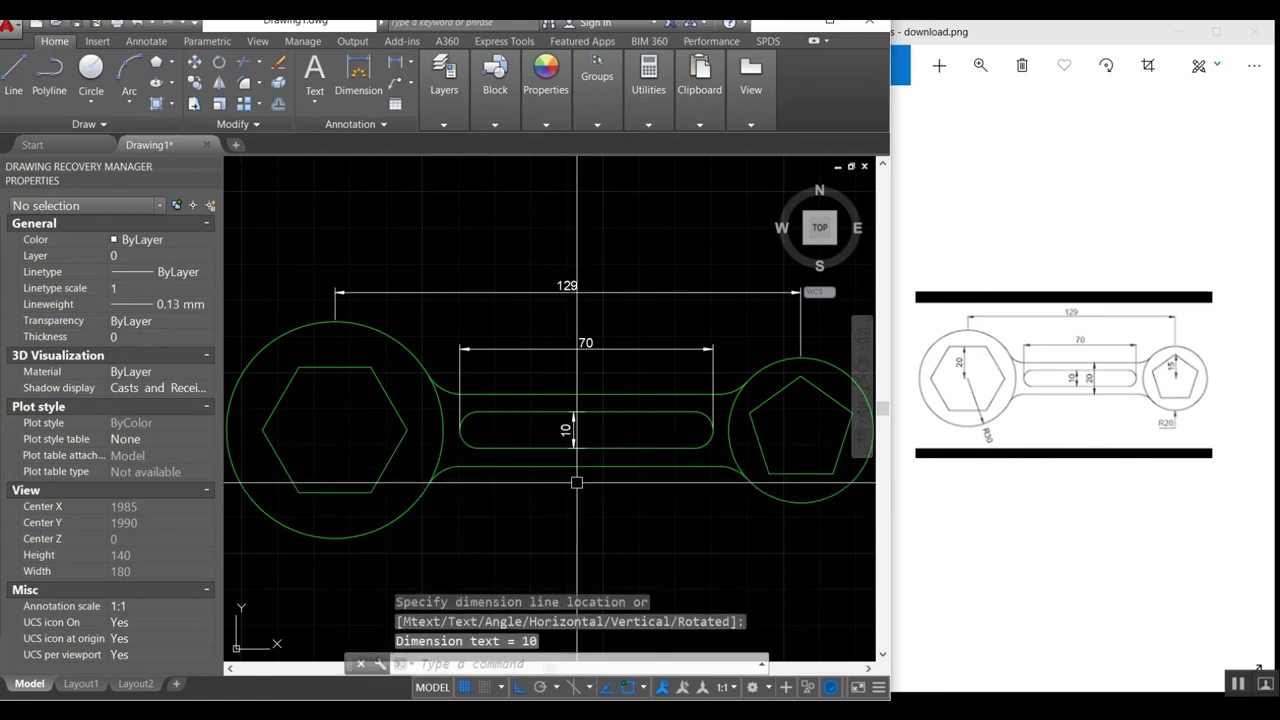
{"action": "key", "text": "Return"}
{"action": "left_click", "coordinate": [589, 466]}
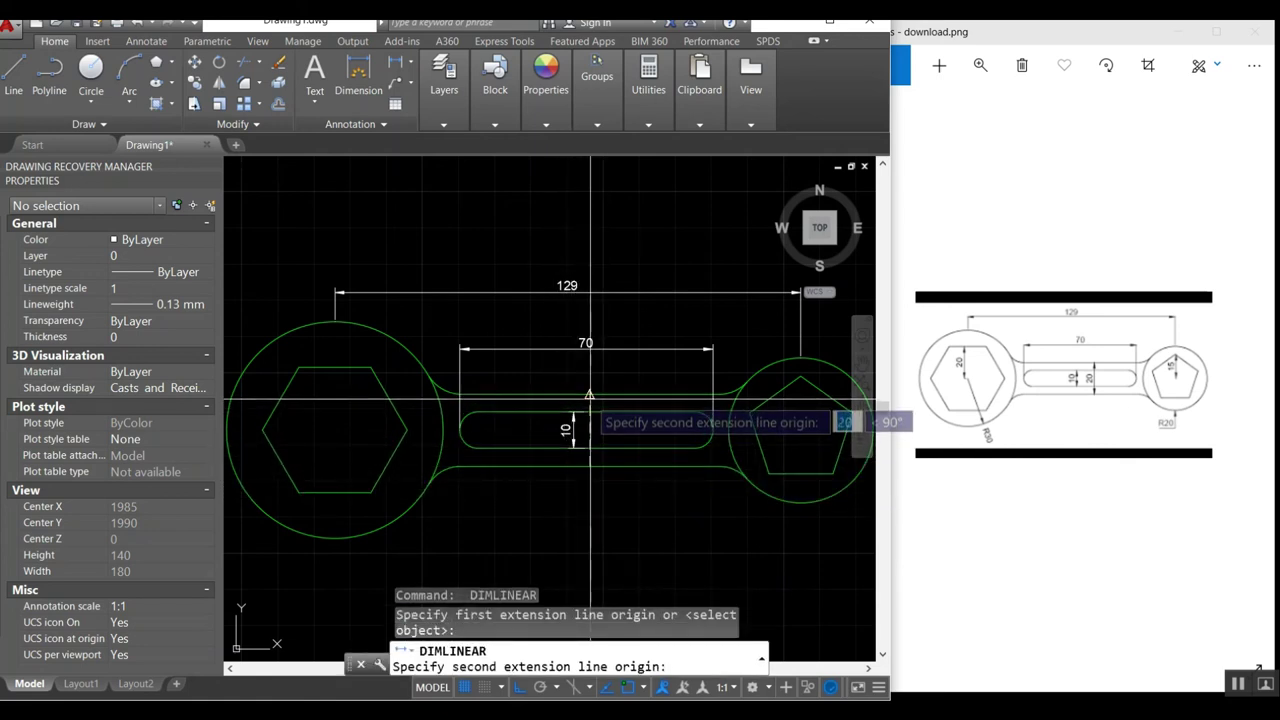
{"action": "left_click", "coordinate": [589, 394]}
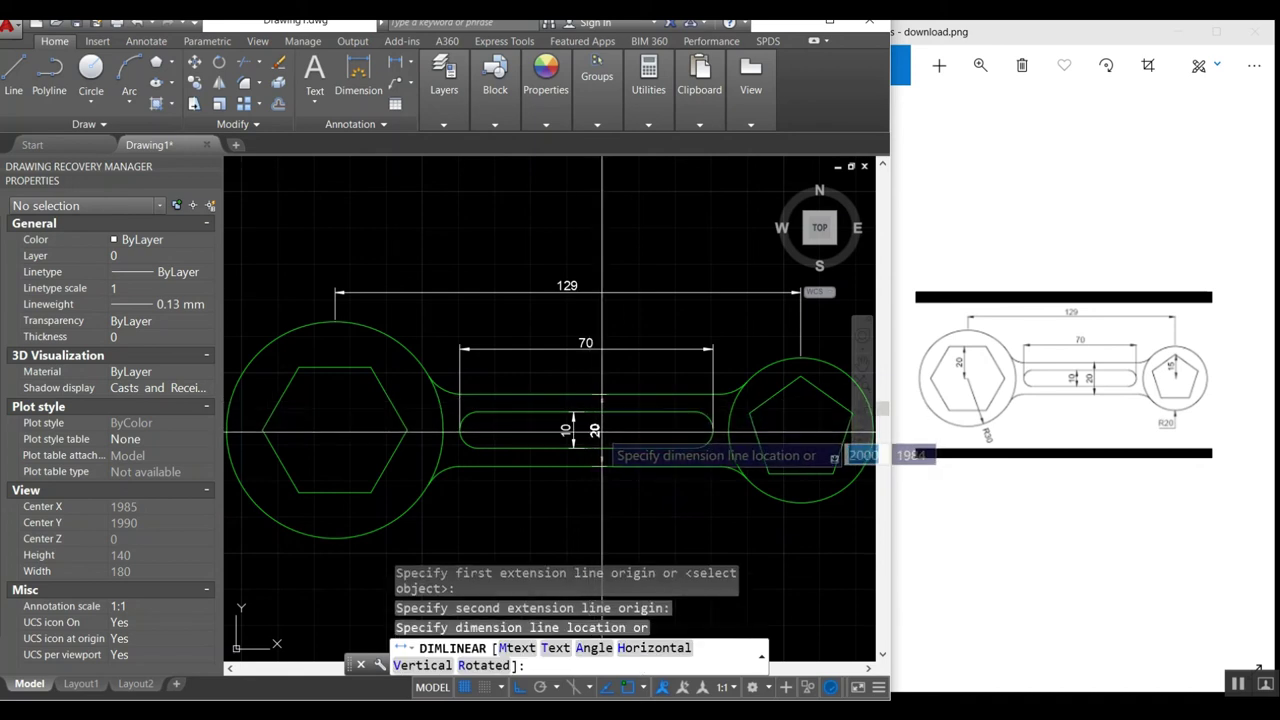
{"action": "left_click", "coordinate": [601, 433]}
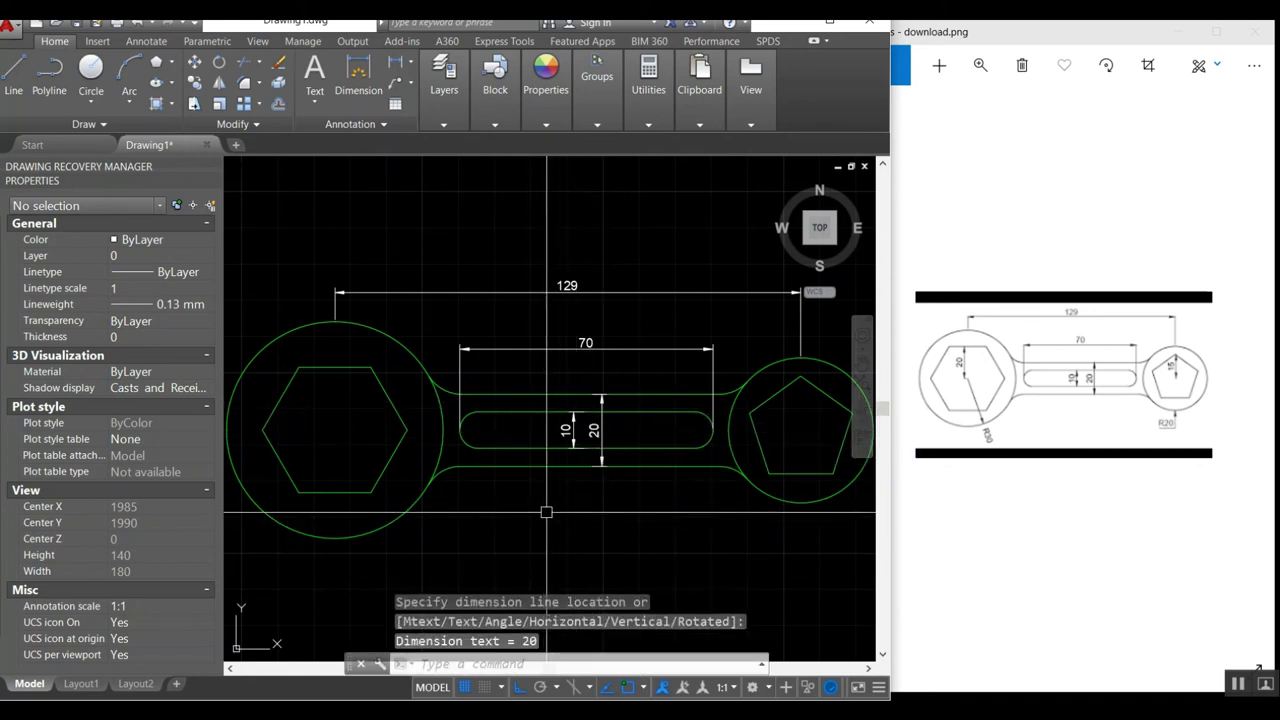
Step: Draw a six-sided polygon circumscribed at radius 20, centred on the R30 circle
{"action": "type", "text": "D"}
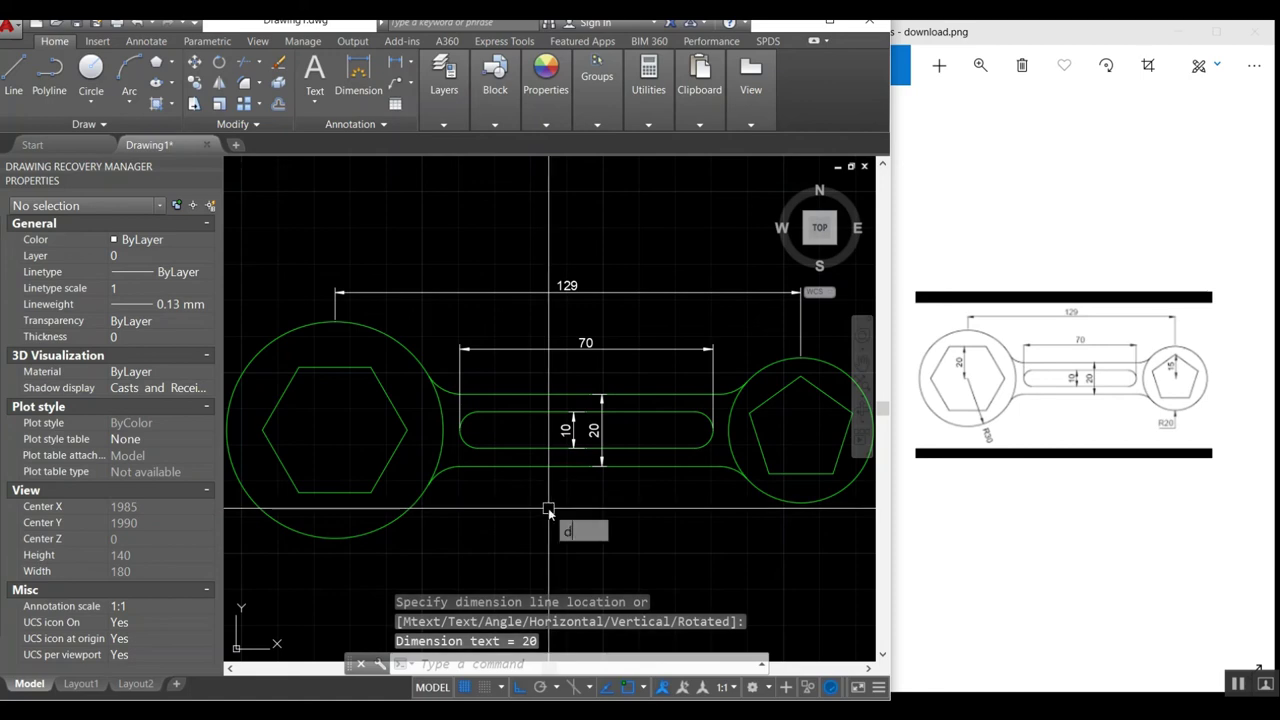
{"action": "type", "text": "IM"}
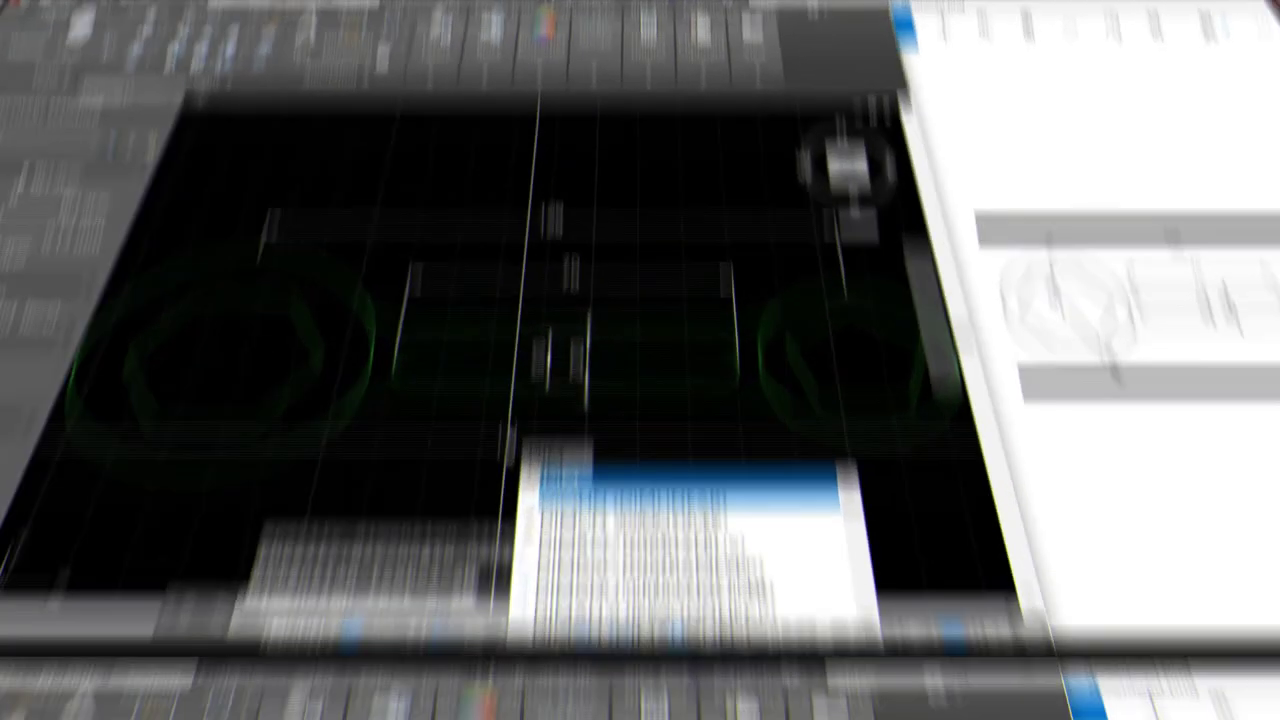
{"action": "type", "text": "POL"}
{"action": "key", "text": "Return"}
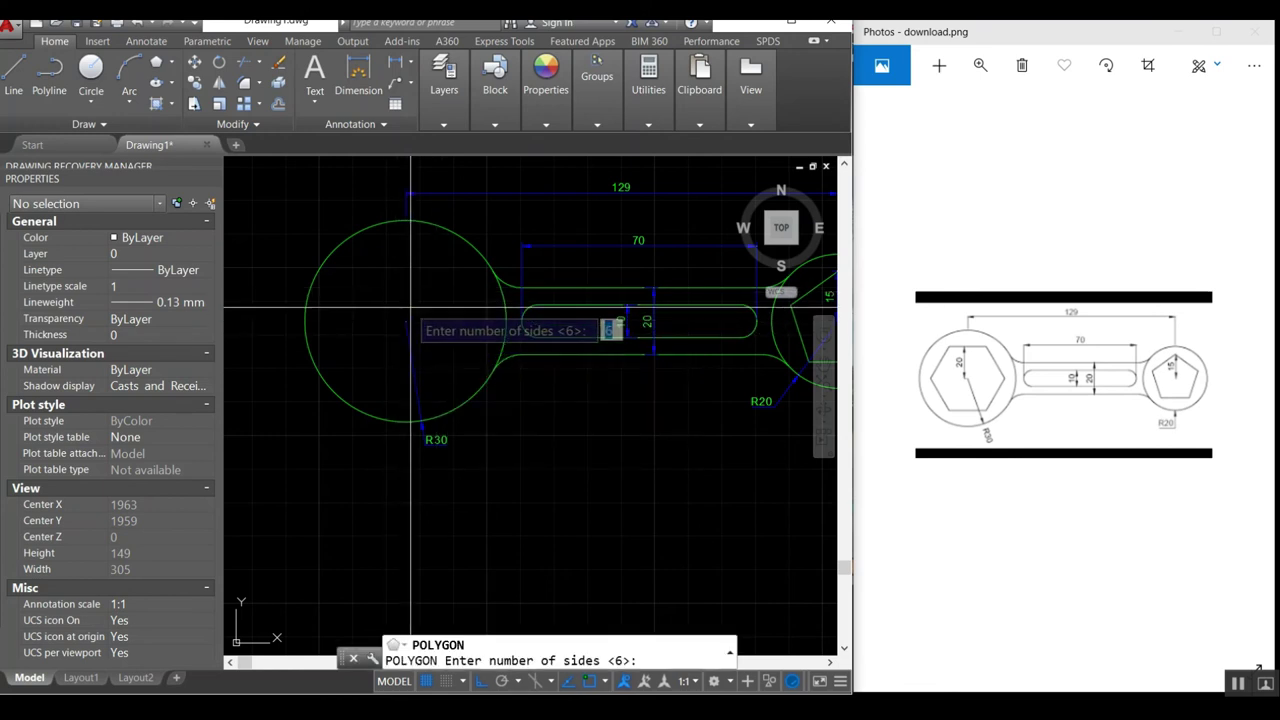
{"action": "key", "text": "Return"}
{"action": "left_click", "coordinate": [406, 322]}
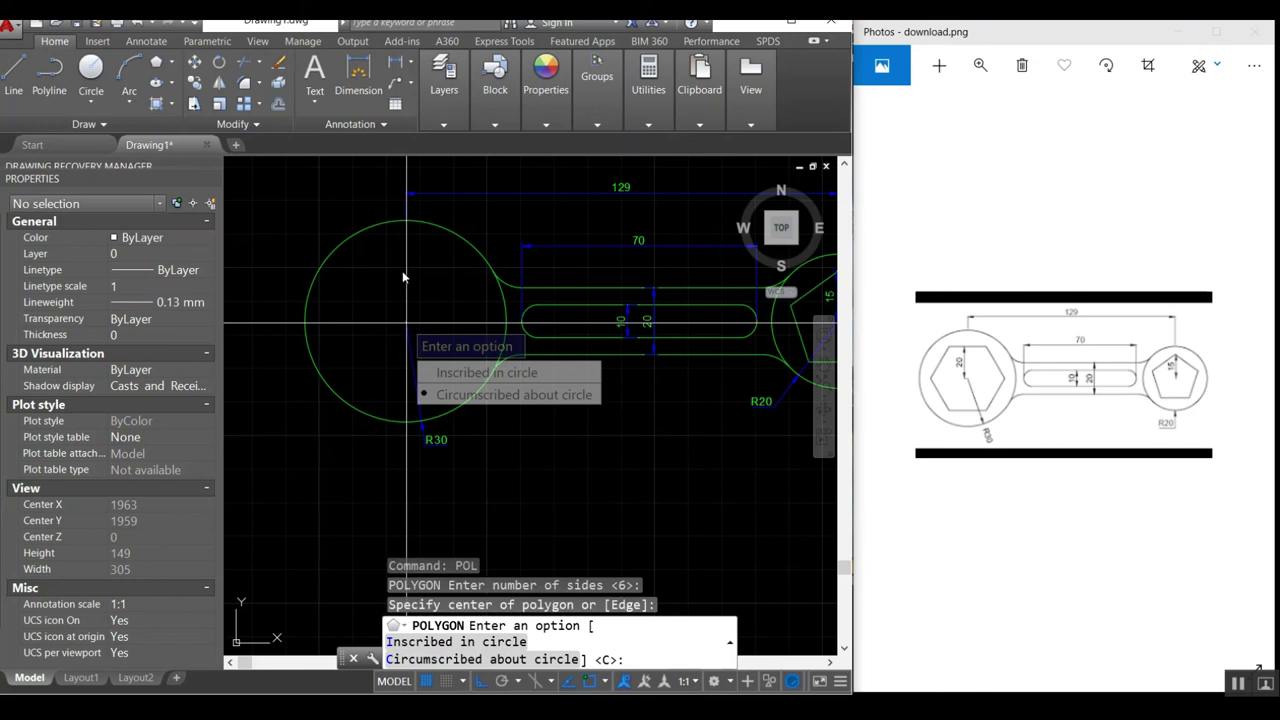
{"action": "left_click", "coordinate": [478, 395]}
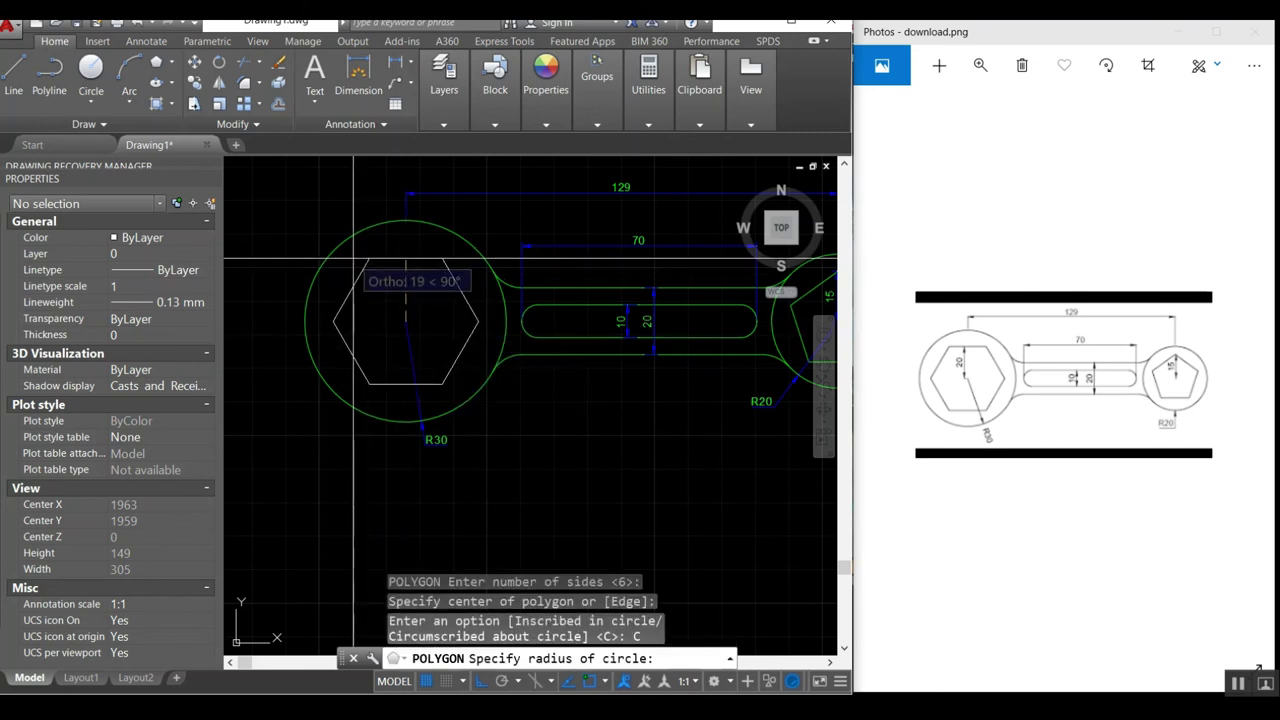
{"action": "type", "text": "20"}
{"action": "key", "text": "Return"}
{"action": "type", "text": "D"}
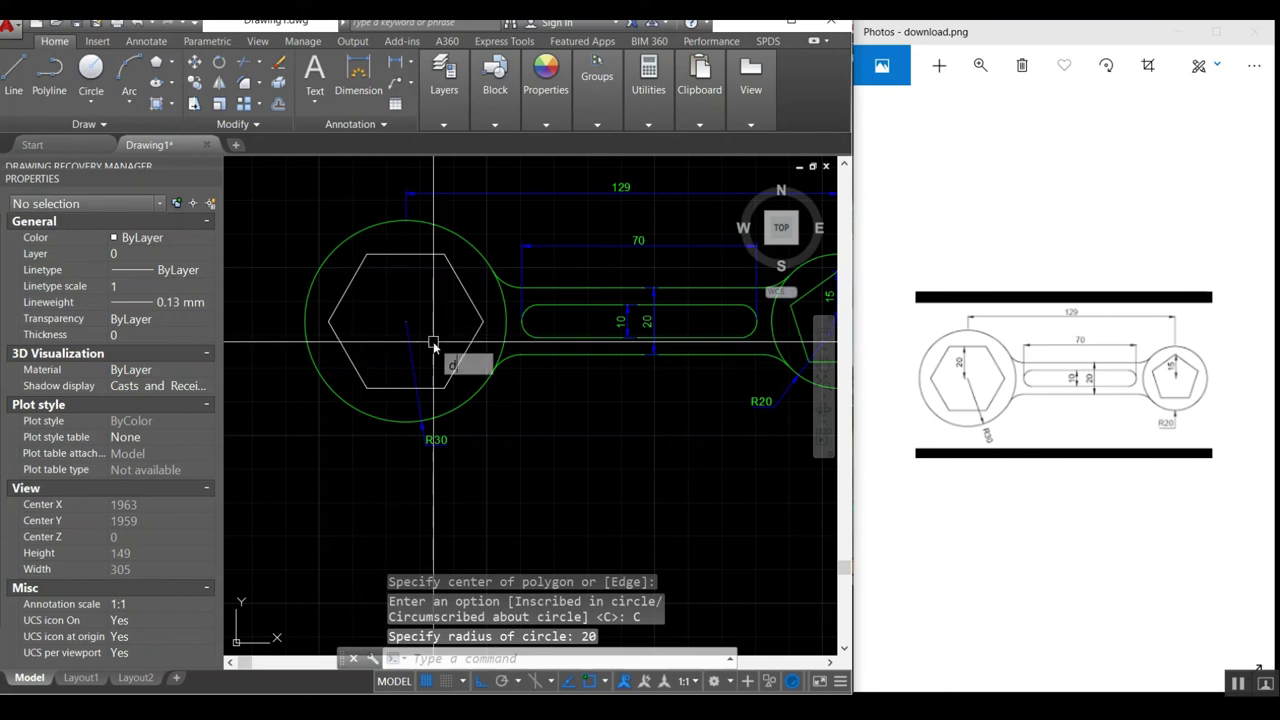
Step: Add a linear dimension of 20 across the hexagon
{"action": "type", "text": "li"}
{"action": "key", "text": "Return"}
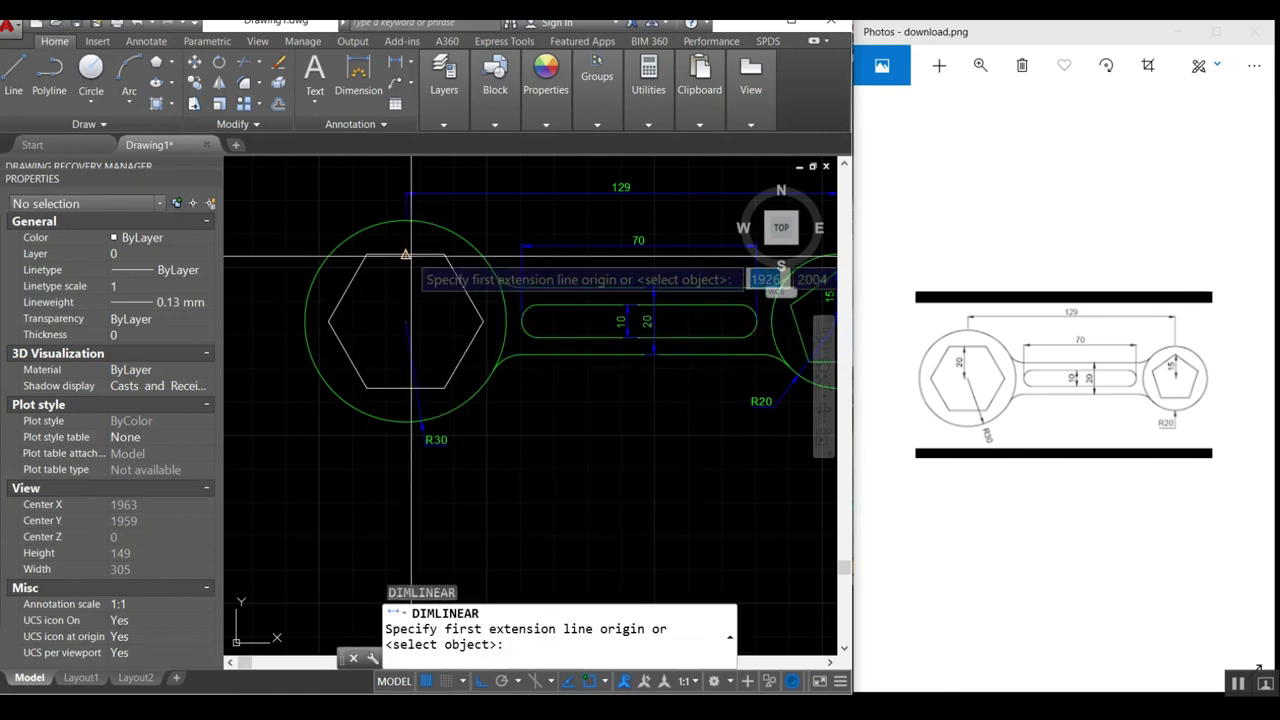
{"action": "left_click", "coordinate": [405, 255]}
{"action": "left_click", "coordinate": [405, 388]}
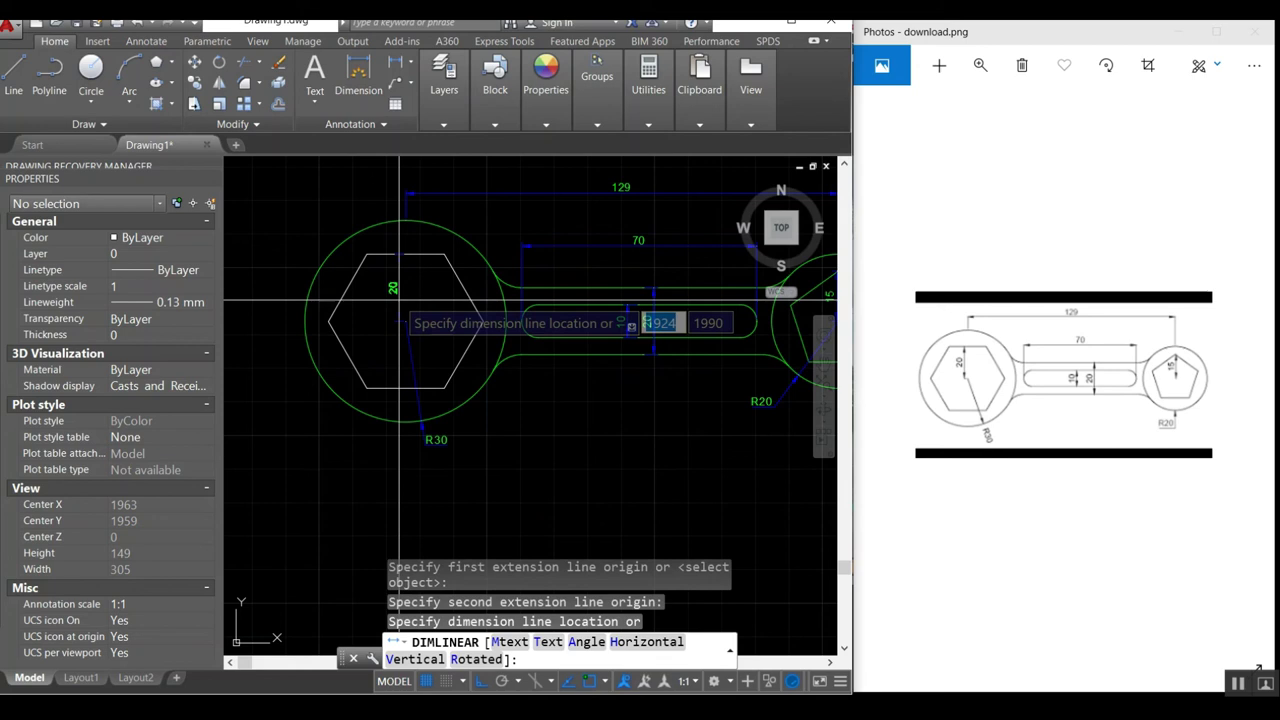
{"action": "left_click", "coordinate": [400, 300]}
{"action": "scroll", "coordinate": [400, 300], "scroll_direction": "down", "scroll_amount": 5}
{"action": "scroll", "coordinate": [412, 335], "scroll_direction": "down", "scroll_amount": 2}
{"action": "scroll", "coordinate": [378, 303], "scroll_direction": "up", "scroll_amount": 2}
{"action": "scroll", "coordinate": [378, 303], "scroll_direction": "up", "scroll_amount": 4}
{"action": "key", "text": "Escape"}
Step: Open the ISO-25 dimension style via DDIM and set the decimal separator to Period
{"action": "type", "text": "ddim"}
{"action": "key", "text": "Return"}
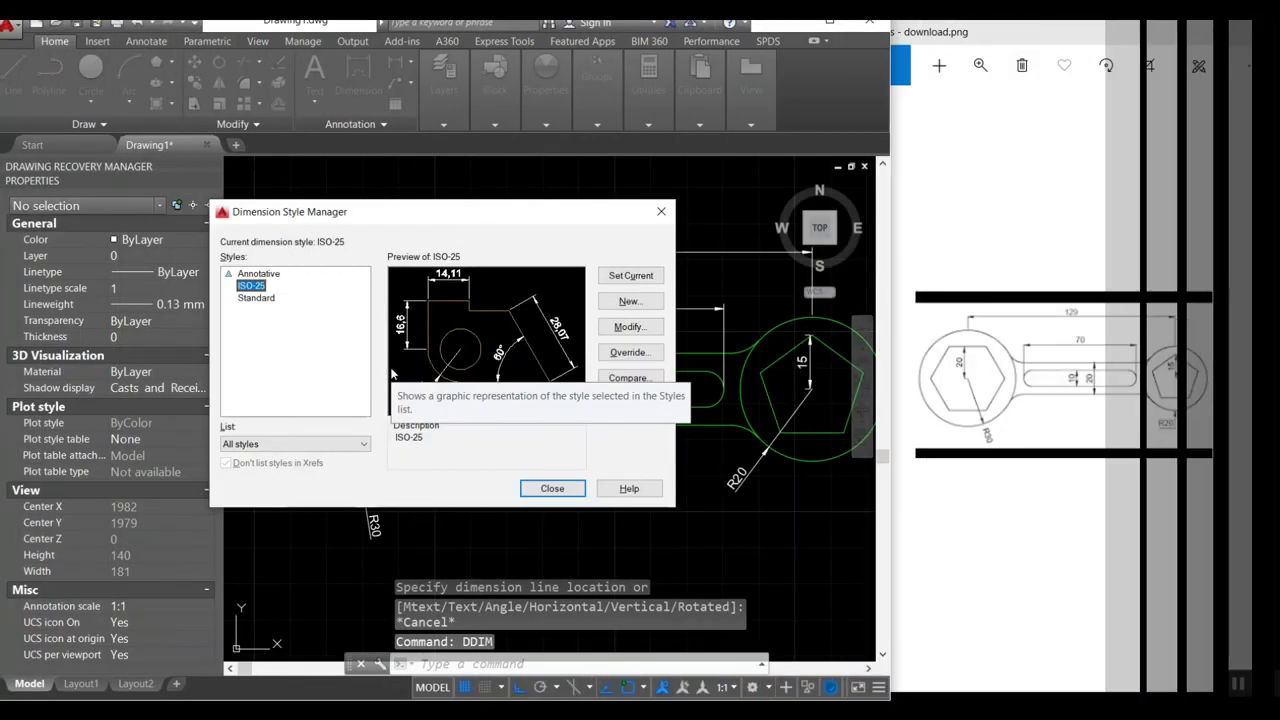
{"action": "key", "text": "Return"}
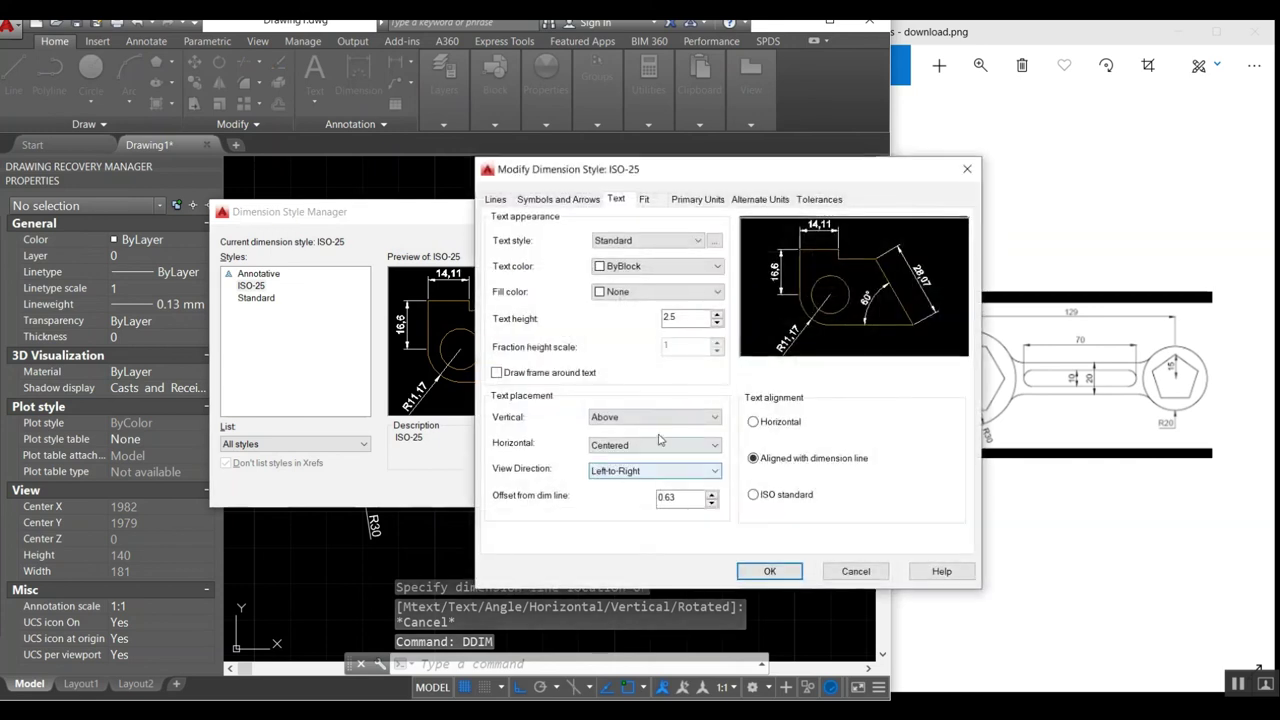
{"action": "left_click", "coordinate": [690, 205]}
{"action": "left_click", "coordinate": [653, 303]}
{"action": "left_click", "coordinate": [659, 322]}
Step: Make the dimension text green with ISO standard alignment
{"action": "left_click", "coordinate": [543, 205]}
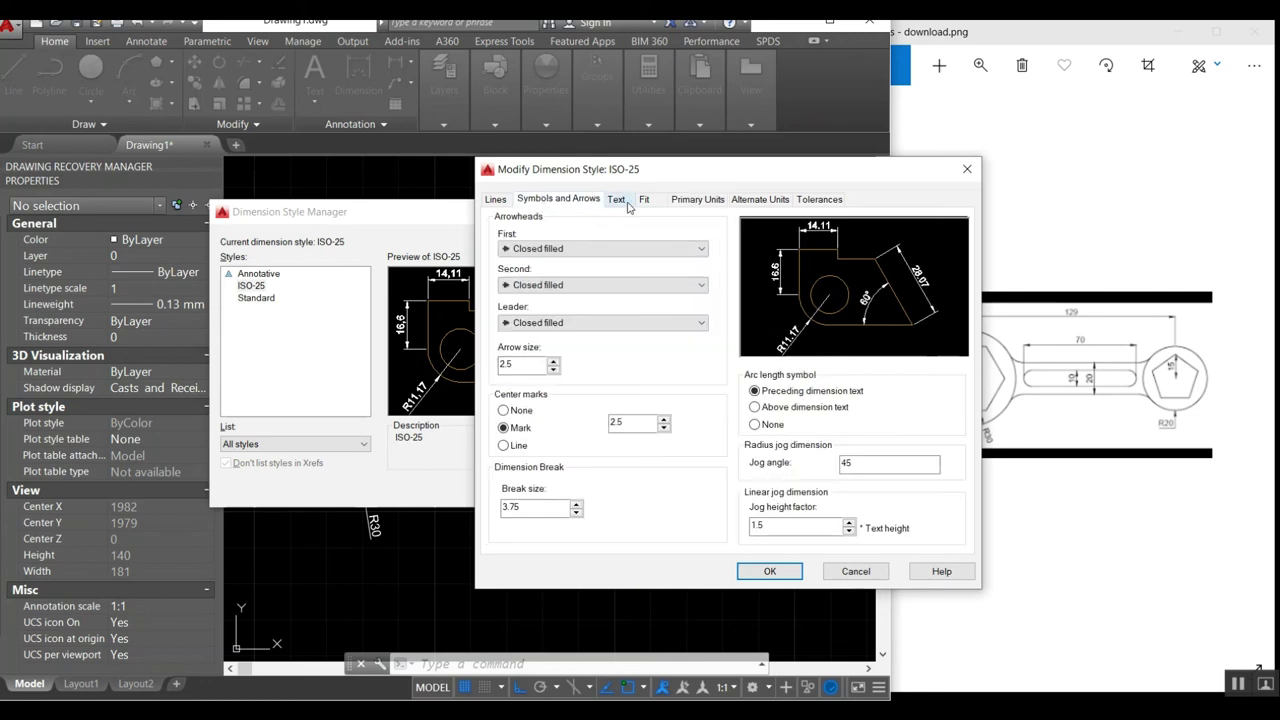
{"action": "left_click", "coordinate": [627, 206]}
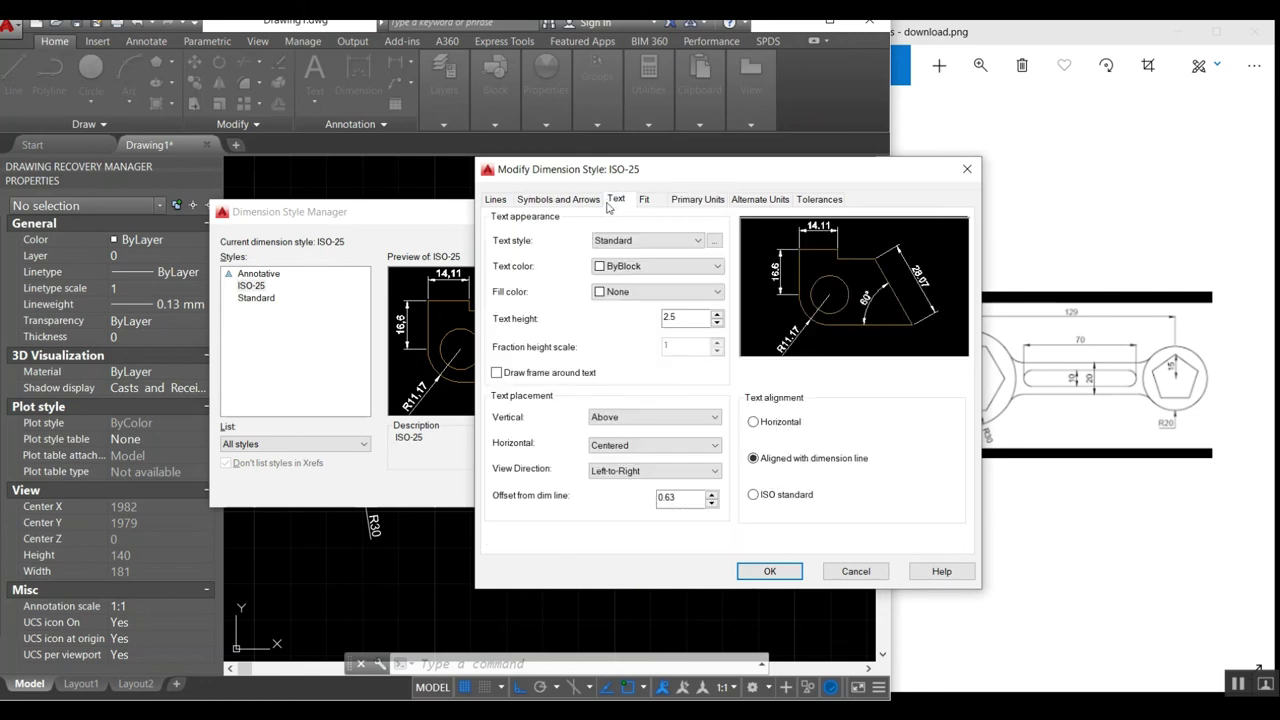
{"action": "left_click", "coordinate": [612, 265]}
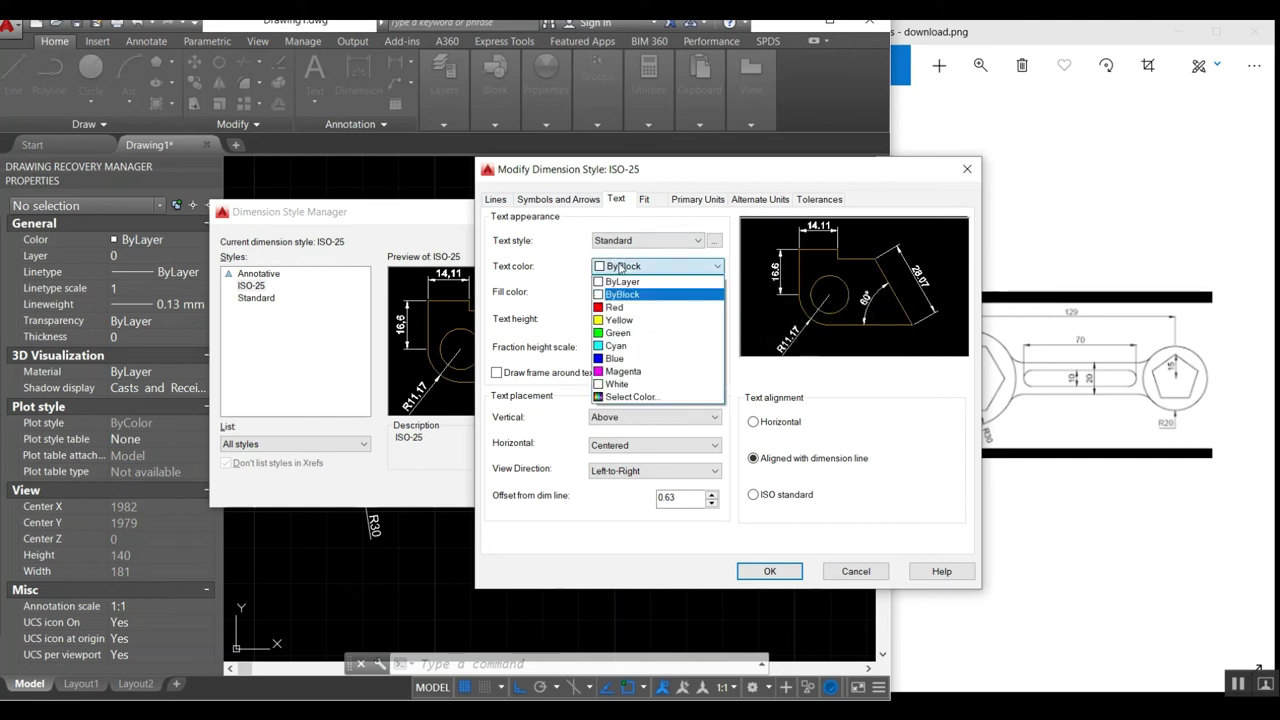
{"action": "left_click", "coordinate": [617, 332]}
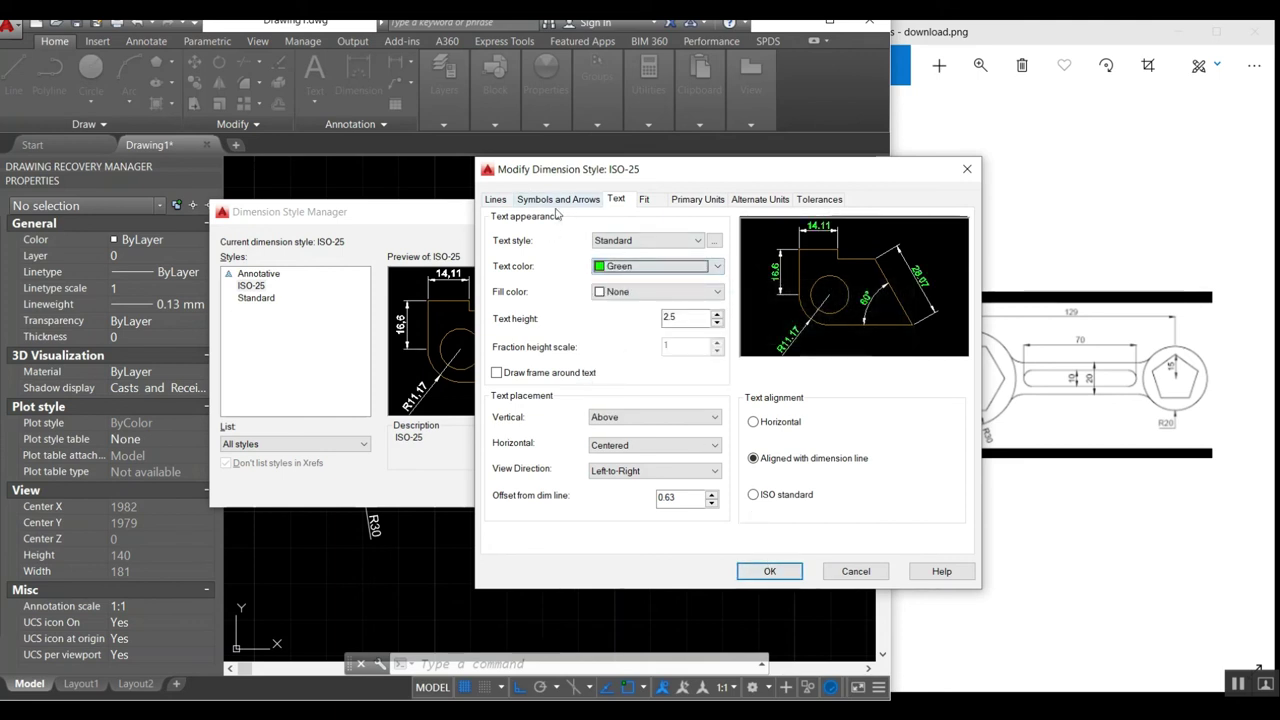
{"action": "left_click", "coordinate": [767, 498]}
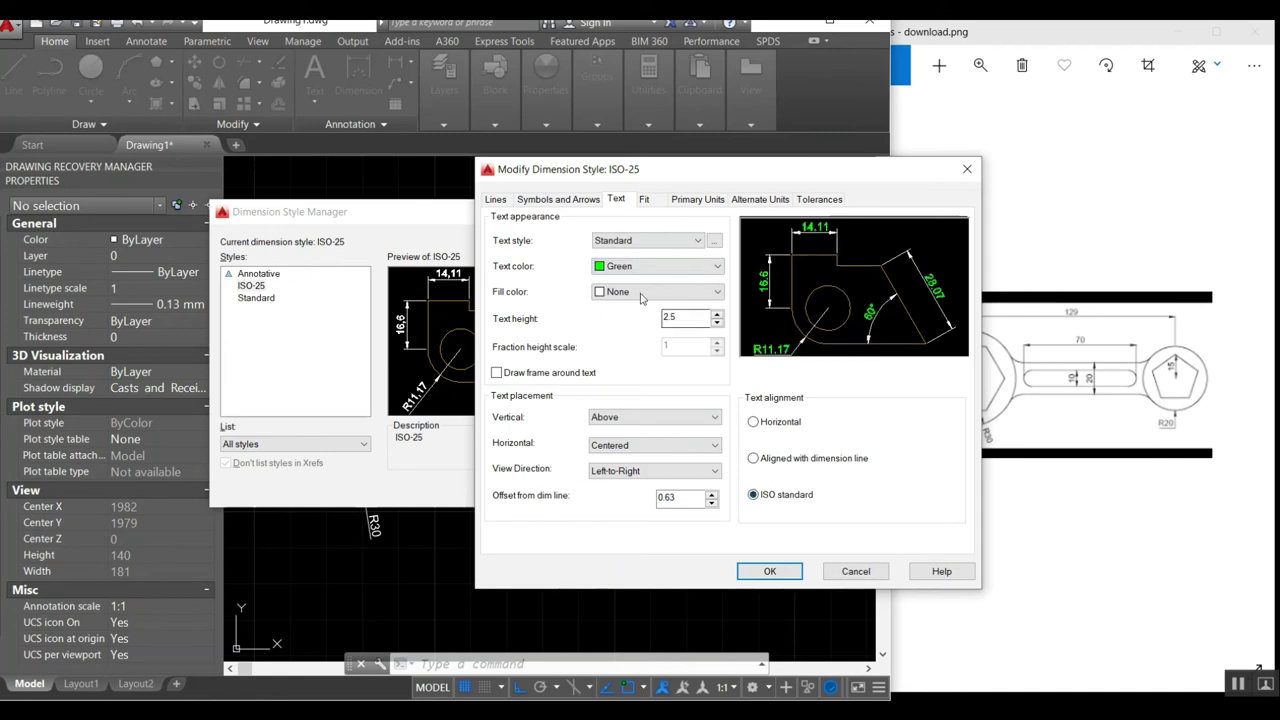
Step: Set the dimension line colour to Magenta
{"action": "left_click", "coordinate": [560, 201]}
{"action": "left_click", "coordinate": [500, 205]}
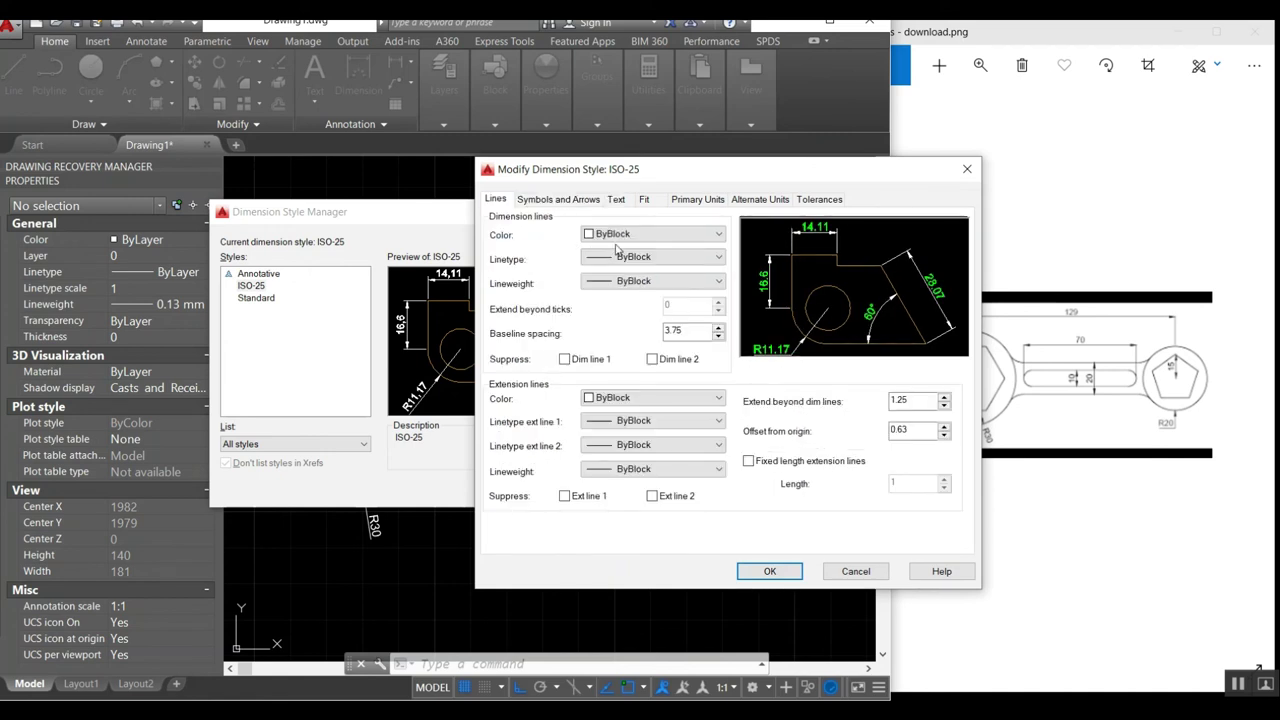
{"action": "left_click", "coordinate": [655, 234]}
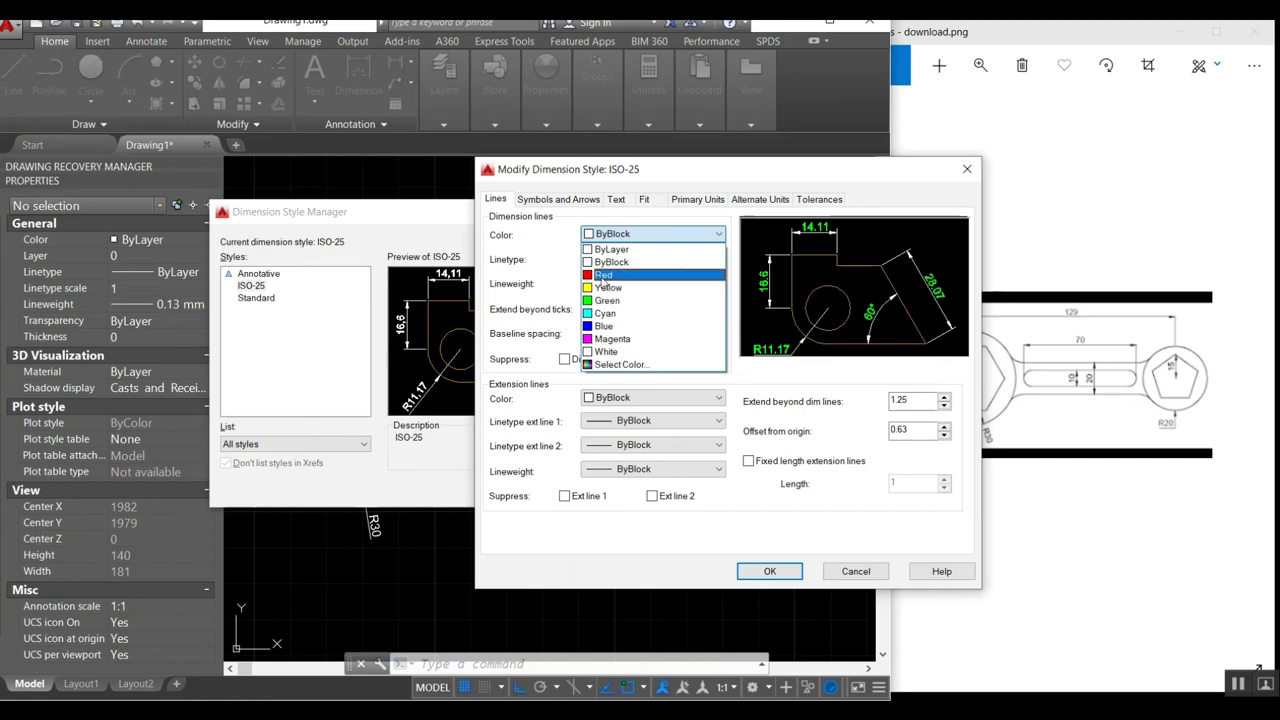
{"action": "left_click", "coordinate": [610, 339]}
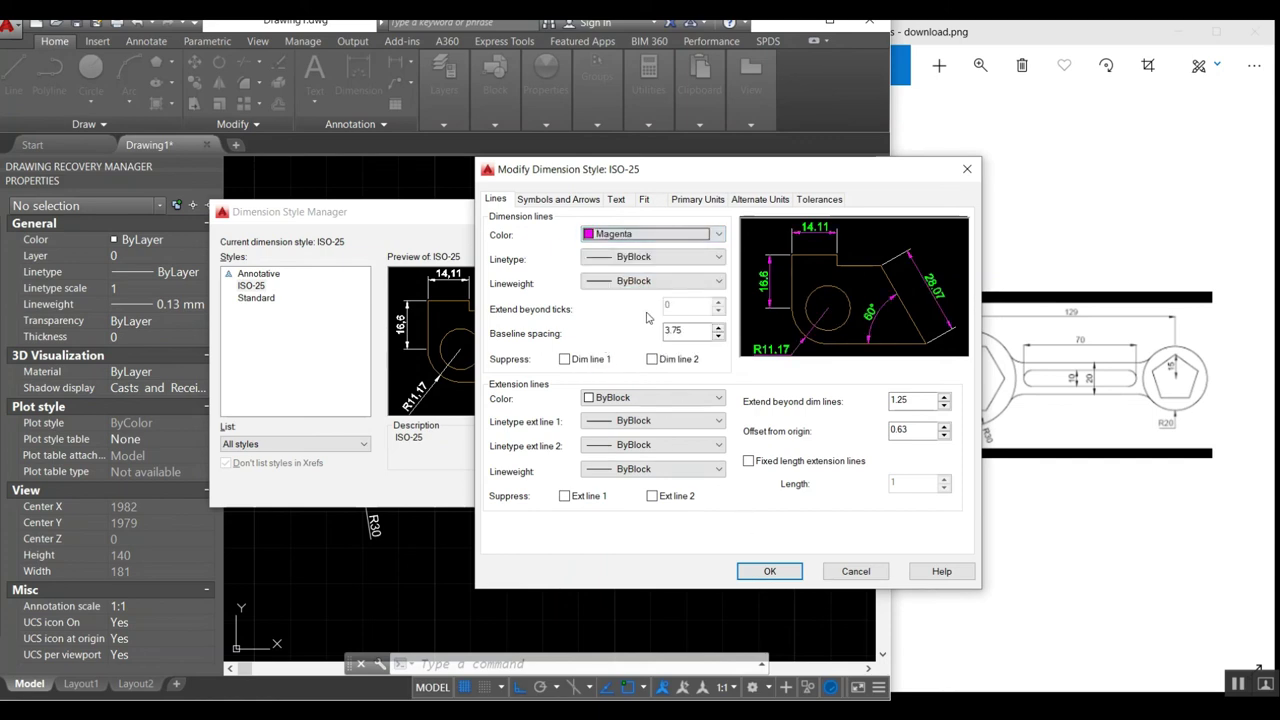
{"action": "left_click", "coordinate": [632, 400]}
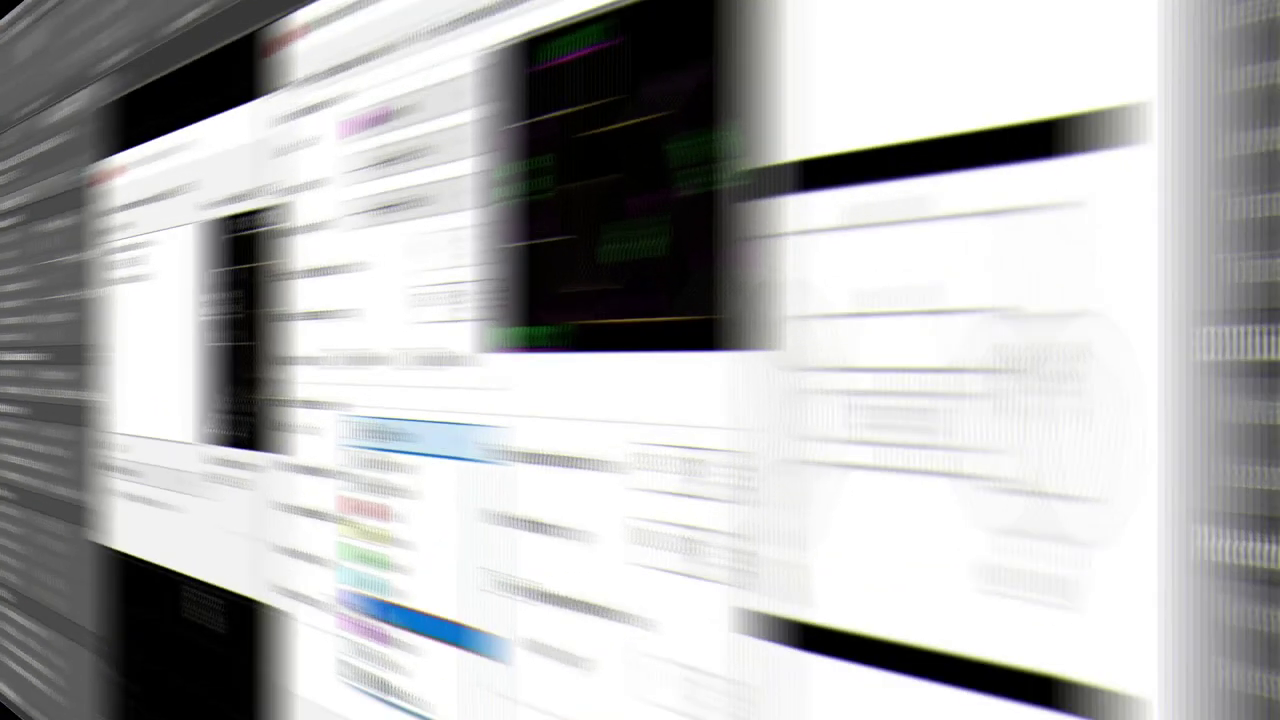
Step: Dimension the pentagon from its centre to an edge midpoint as 12.14 using DIMALIGNED
{"action": "type", "text": "DI"}
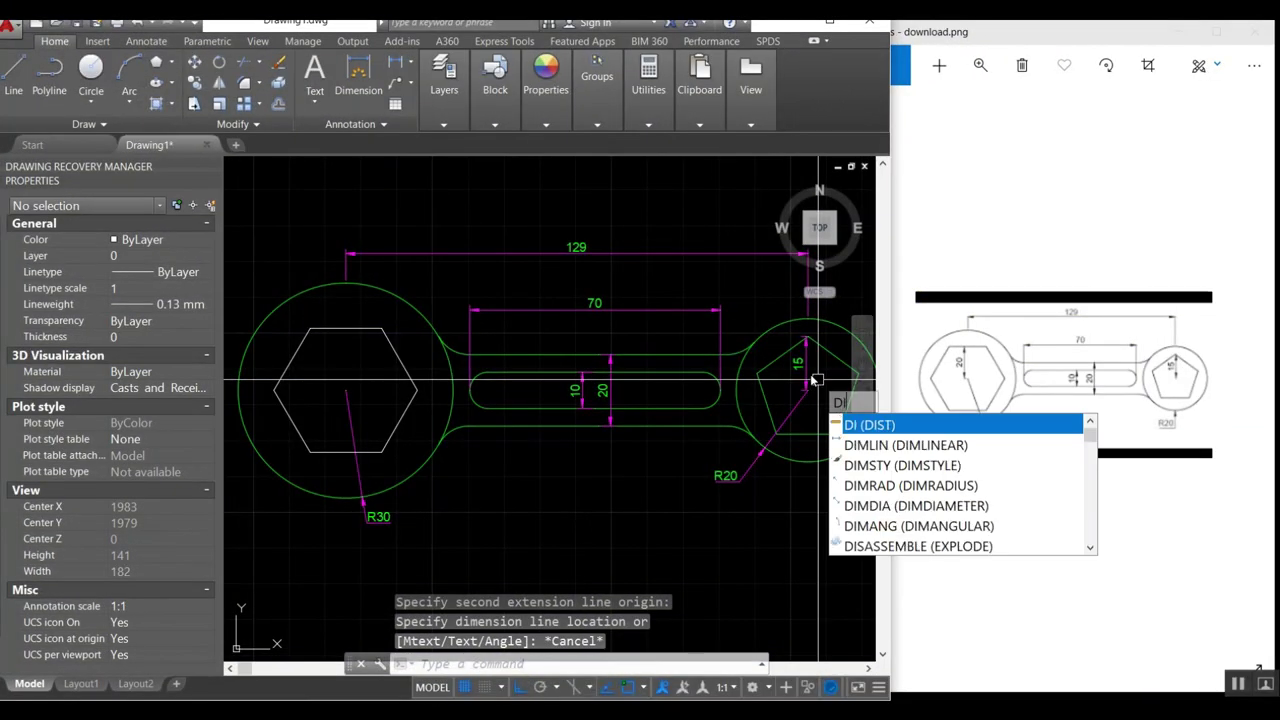
{"action": "type", "text": "l"}
{"action": "key", "text": "Return"}
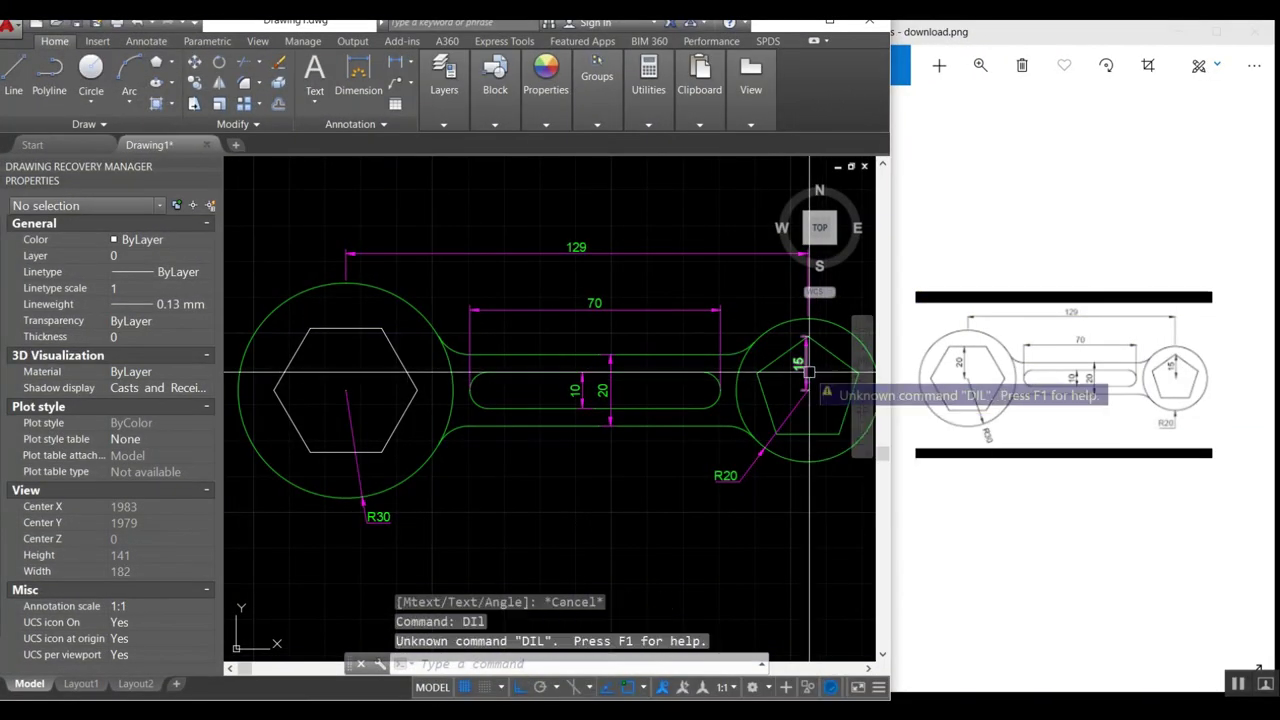
{"action": "scroll", "coordinate": [819, 382], "scroll_direction": "up", "scroll_amount": 2}
{"action": "scroll", "coordinate": [713, 376], "scroll_direction": "up", "scroll_amount": 2}
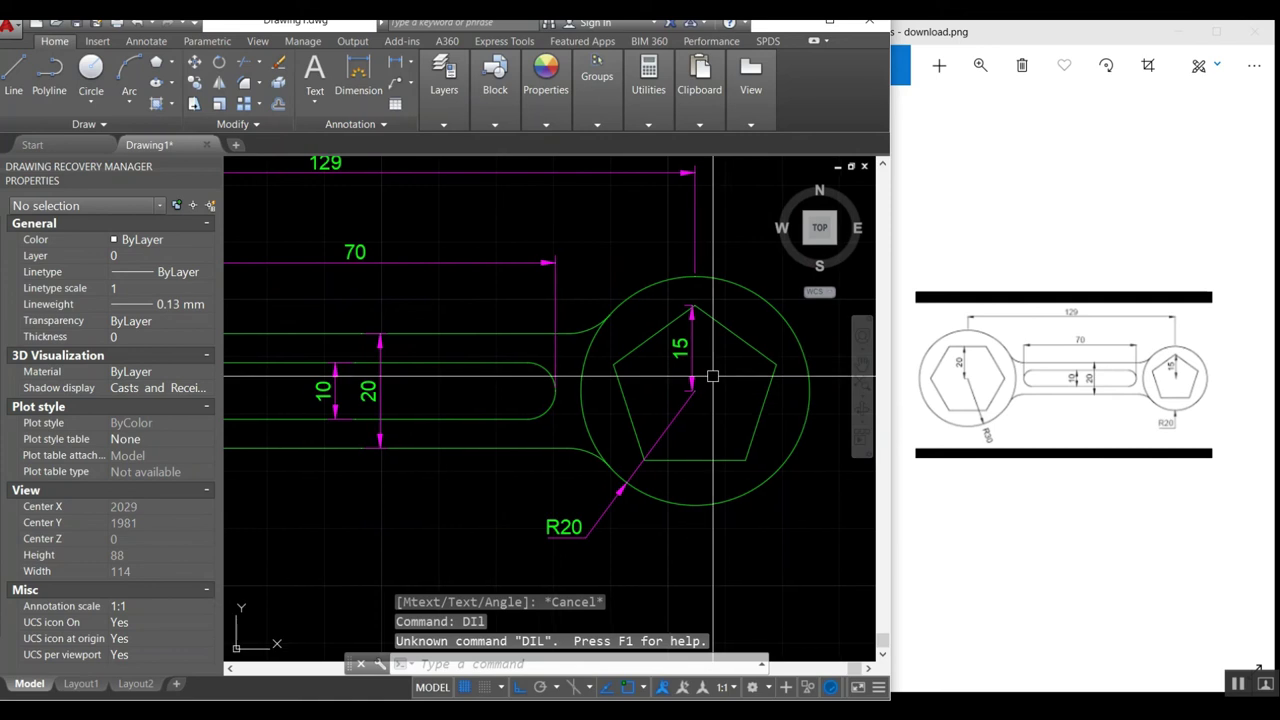
{"action": "type", "text": "DIMALI"}
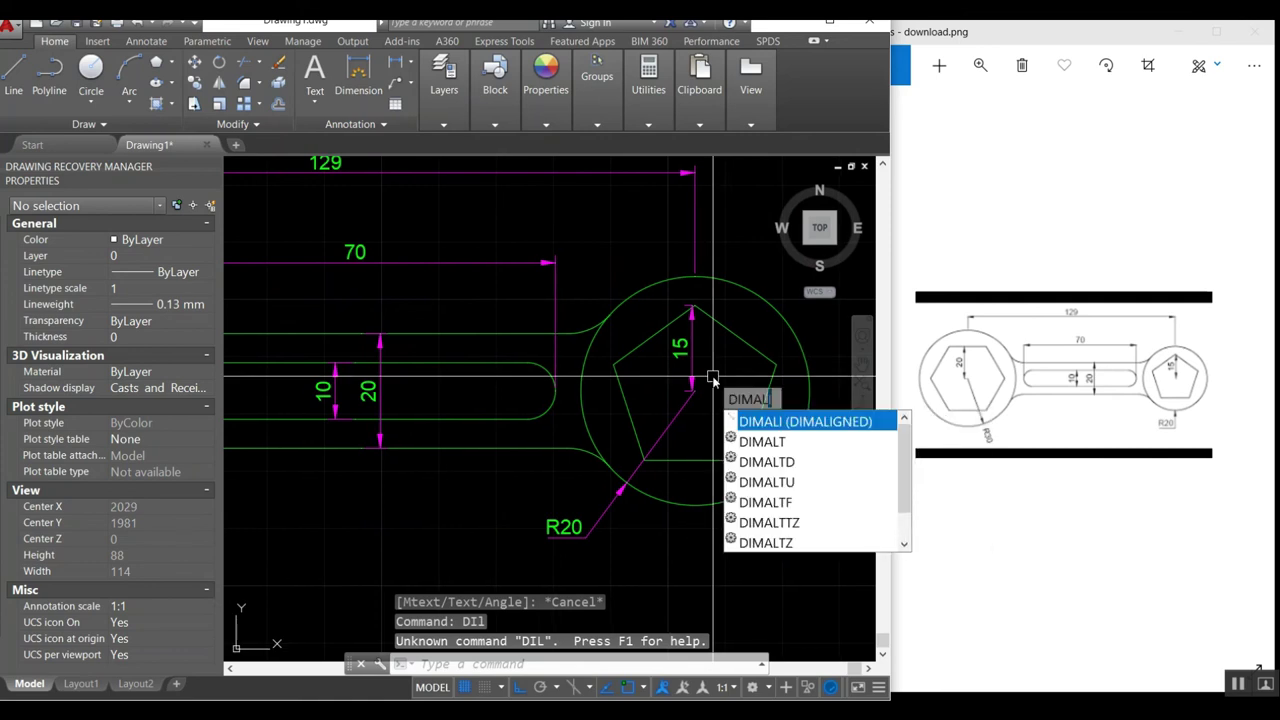
{"action": "key", "text": "Return"}
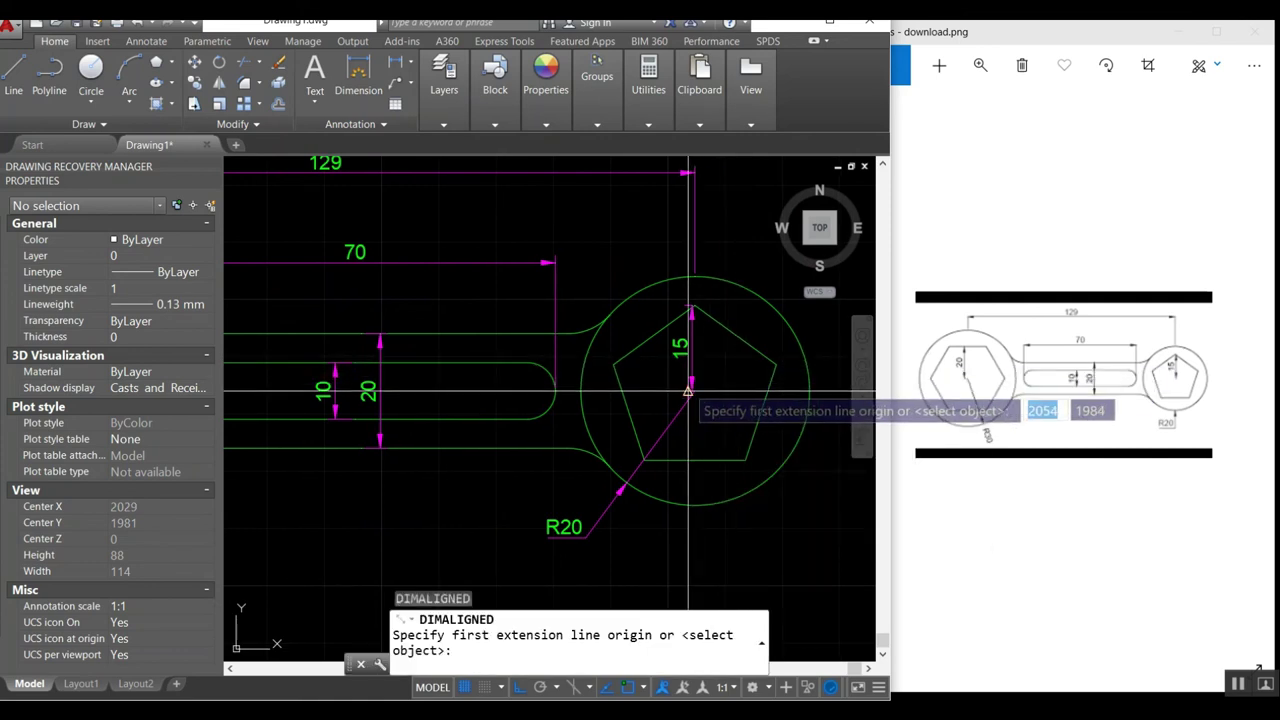
{"action": "left_click", "coordinate": [695, 390]}
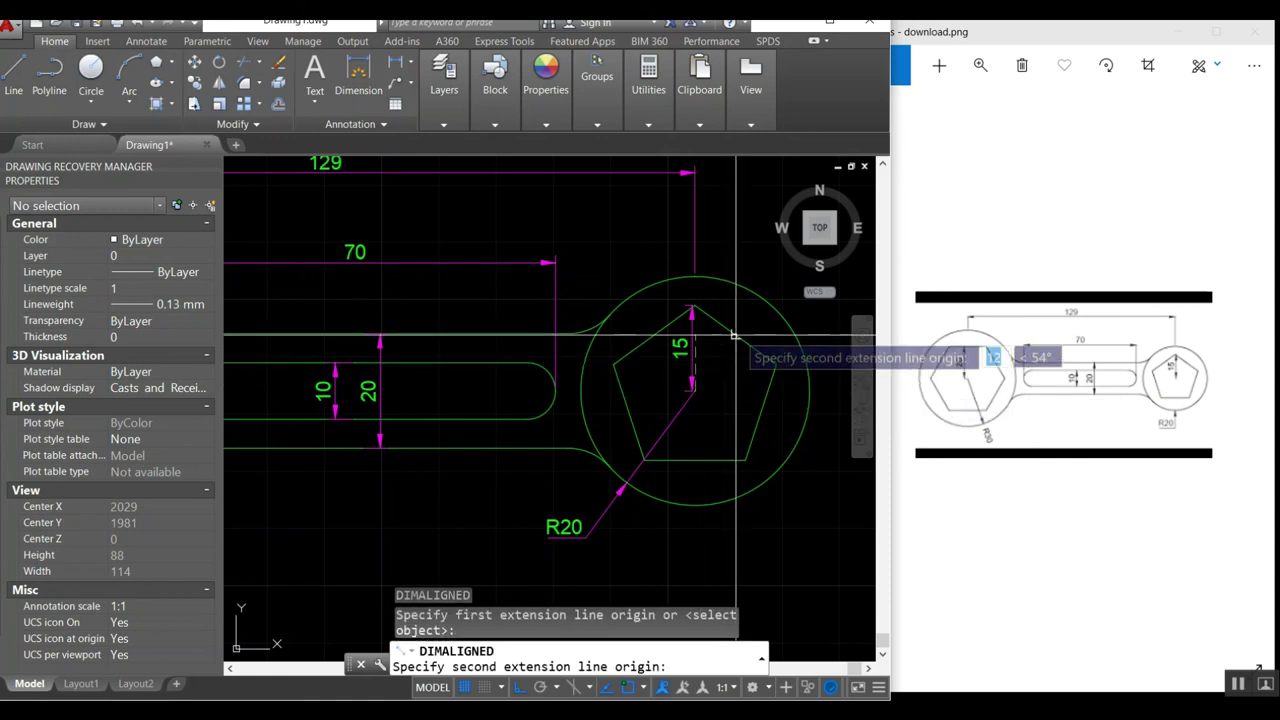
{"action": "left_click", "coordinate": [735, 335]}
{"action": "left_click", "coordinate": [739, 357]}
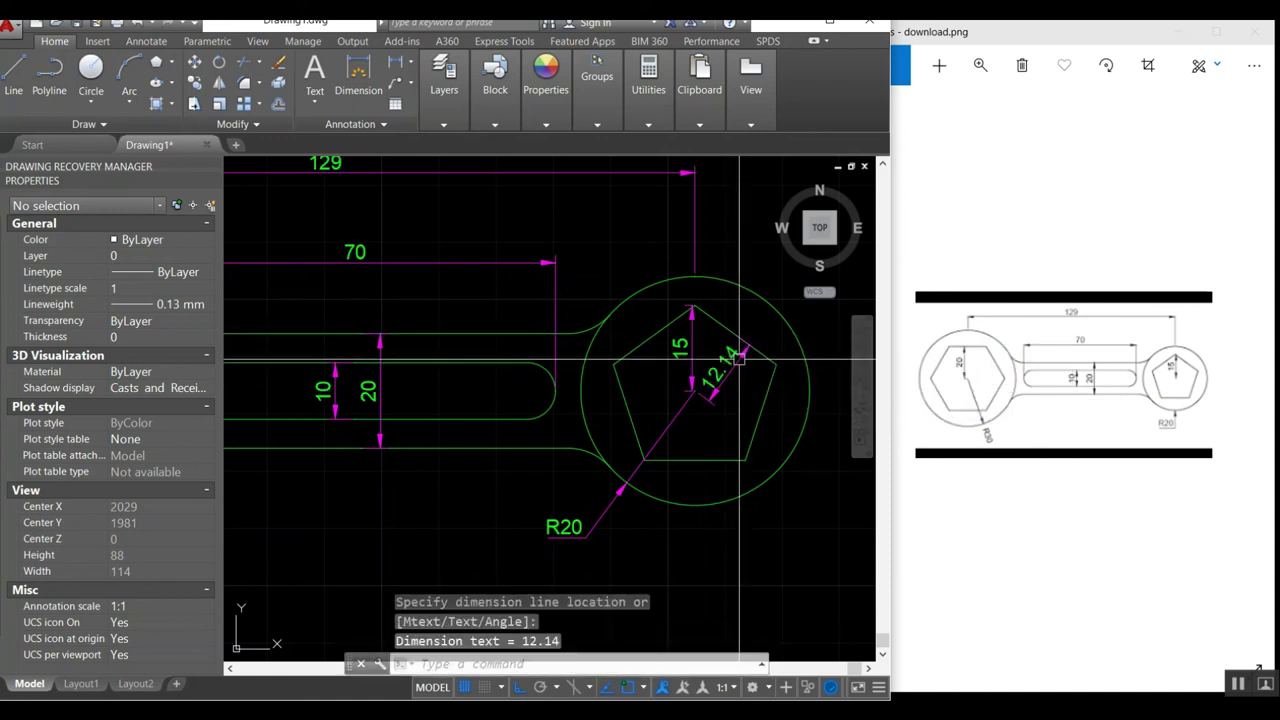
Step: Begin another aligned dimension and zoom to fit the whole spanner in view
{"action": "scroll", "coordinate": [755, 340], "scroll_direction": "down", "scroll_amount": 4}
{"action": "scroll", "coordinate": [501, 367], "scroll_direction": "up", "scroll_amount": 2}
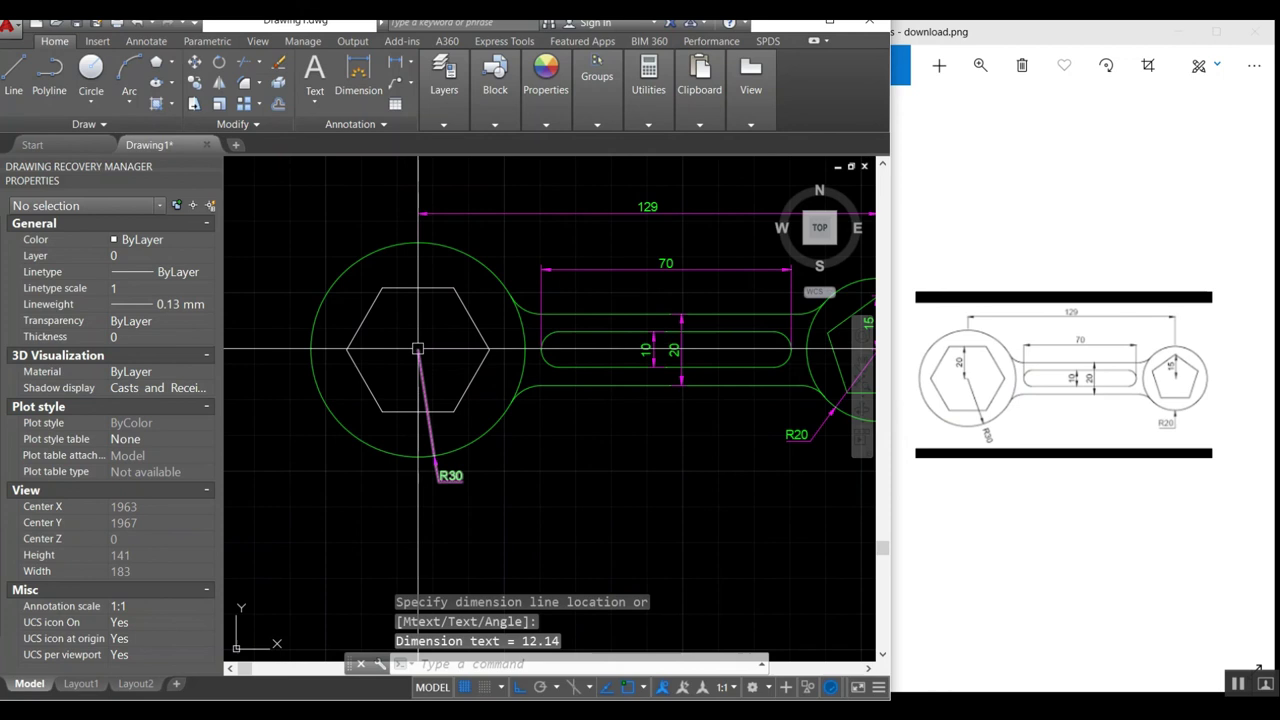
{"action": "key", "text": "Return"}
{"action": "left_click", "coordinate": [418, 350]}
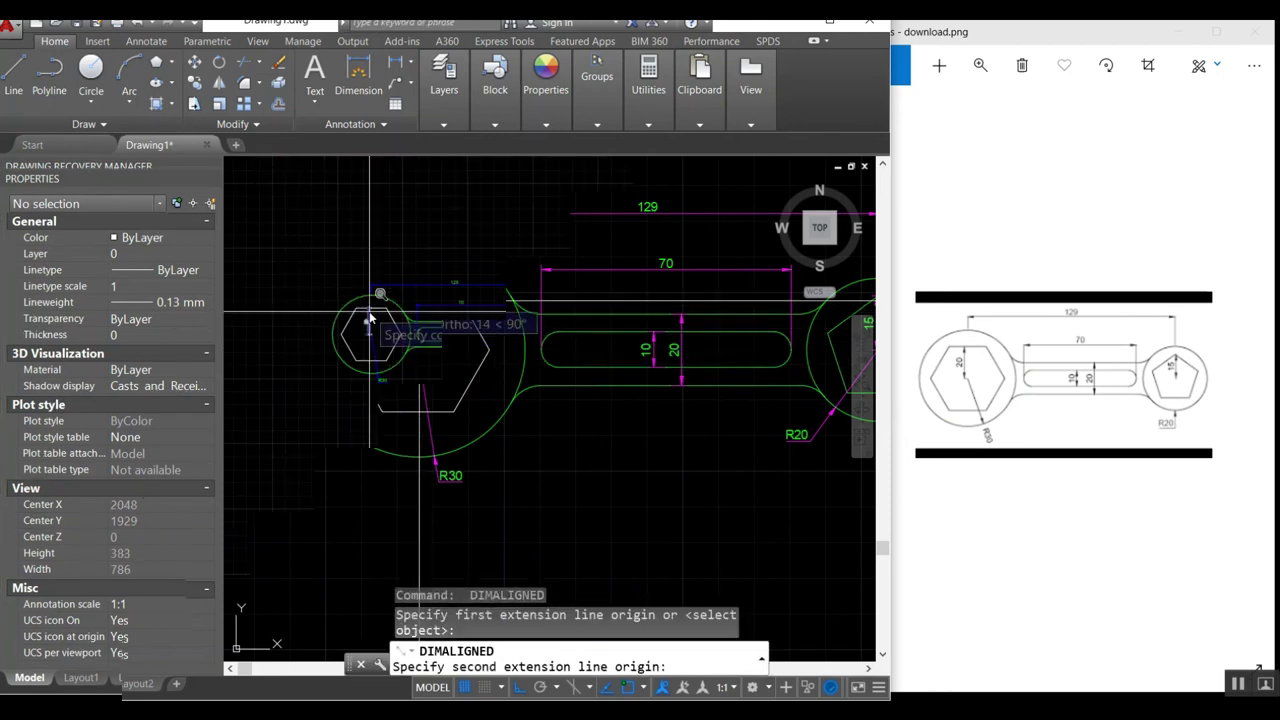
{"action": "middle_click", "coordinate": [430, 300]}
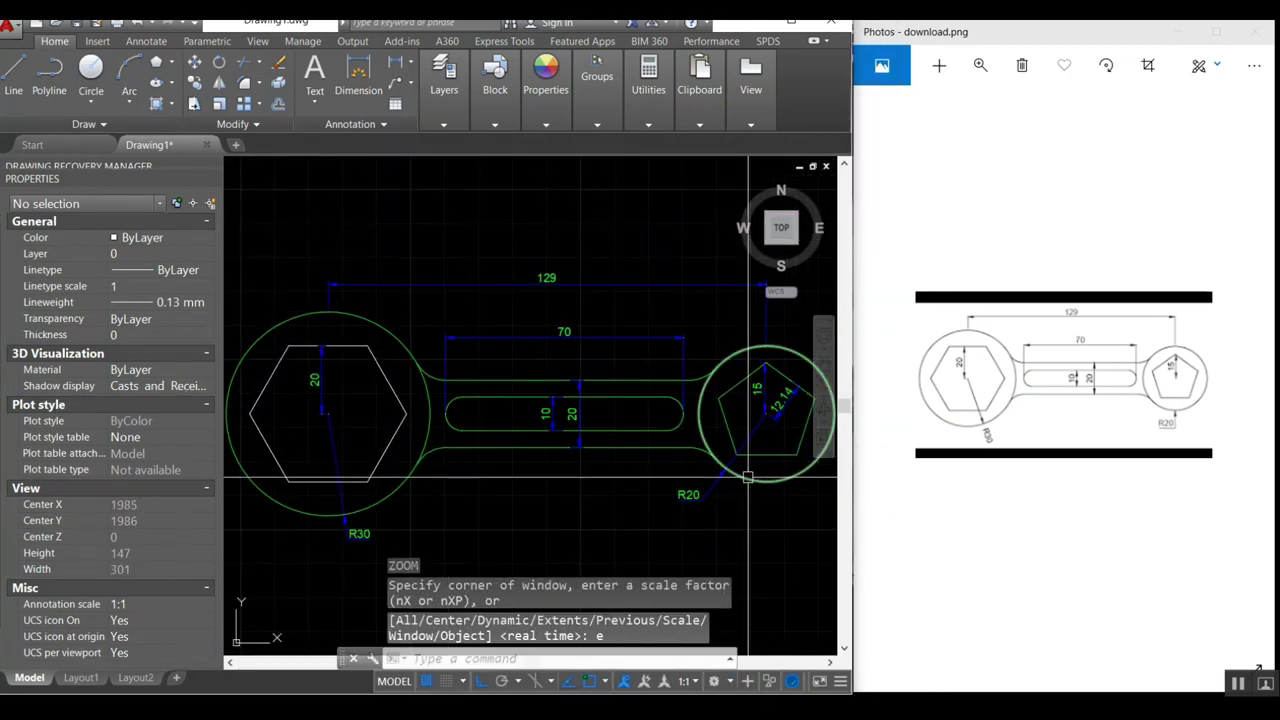
Step: Erase the 12.14 aligned dimension on the pentagon
{"action": "key", "text": "Return"}
{"action": "left_click", "coordinate": [785, 405]}
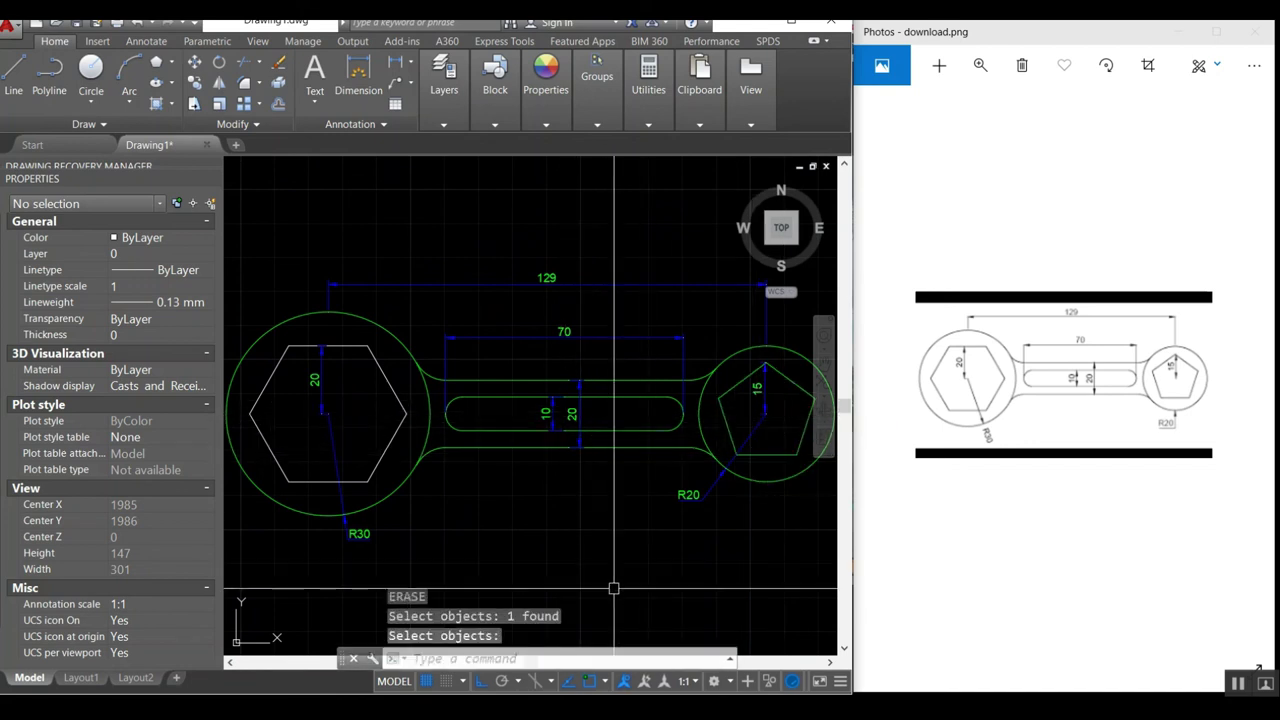